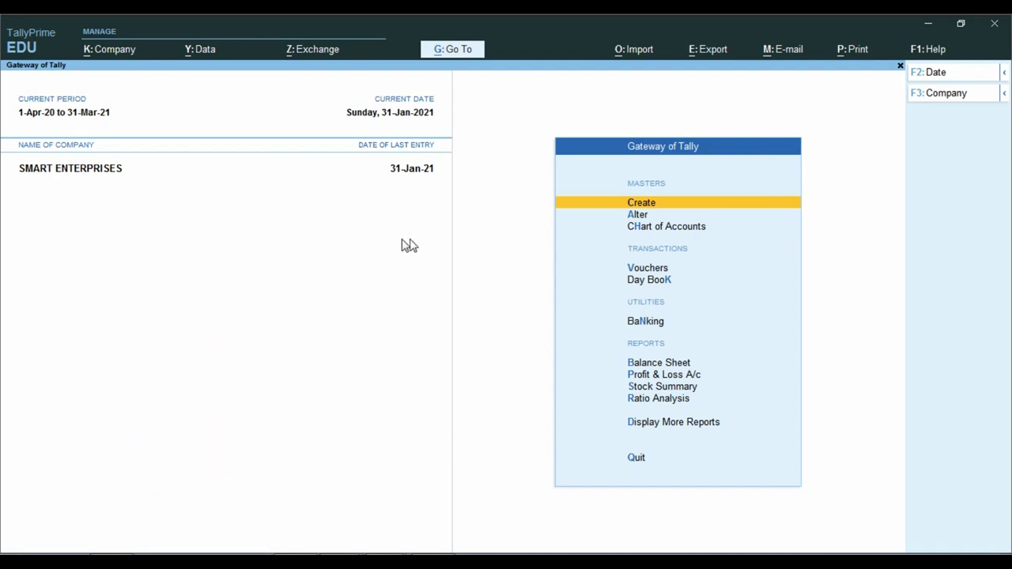
# Start a new ledger named Bank of India and place it under the Bank Accounts group.
pyautogui.click(662, 205)
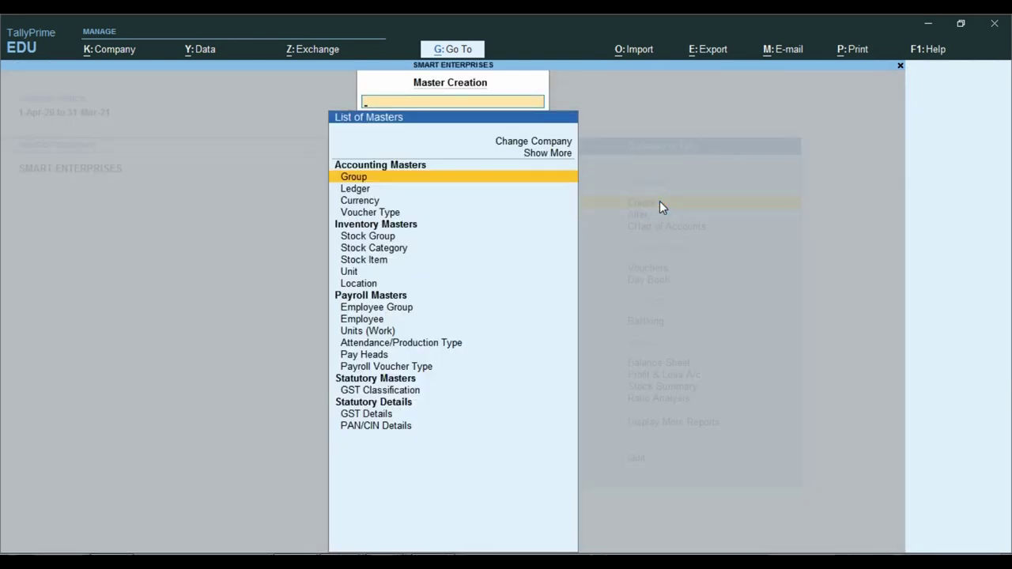
pyautogui.press('Down')
pyautogui.press('Return')
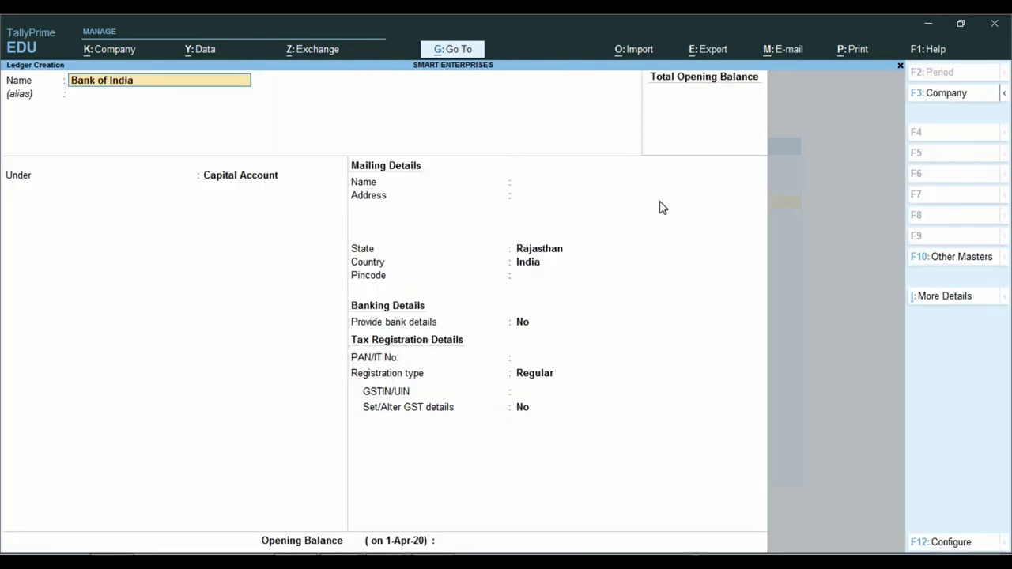
pyautogui.press('Return')
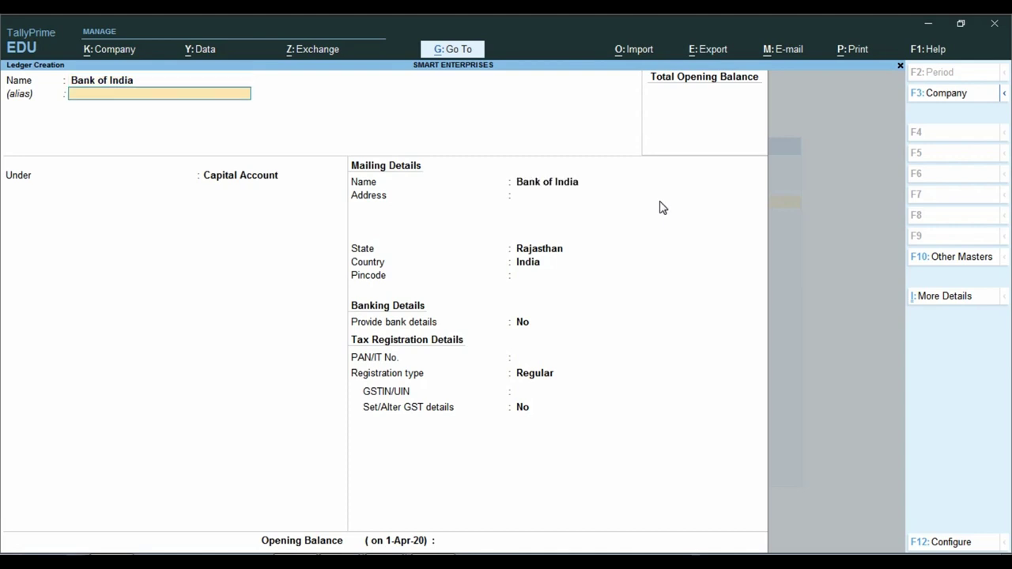
pyautogui.press('Return')
pyautogui.write('Bank')
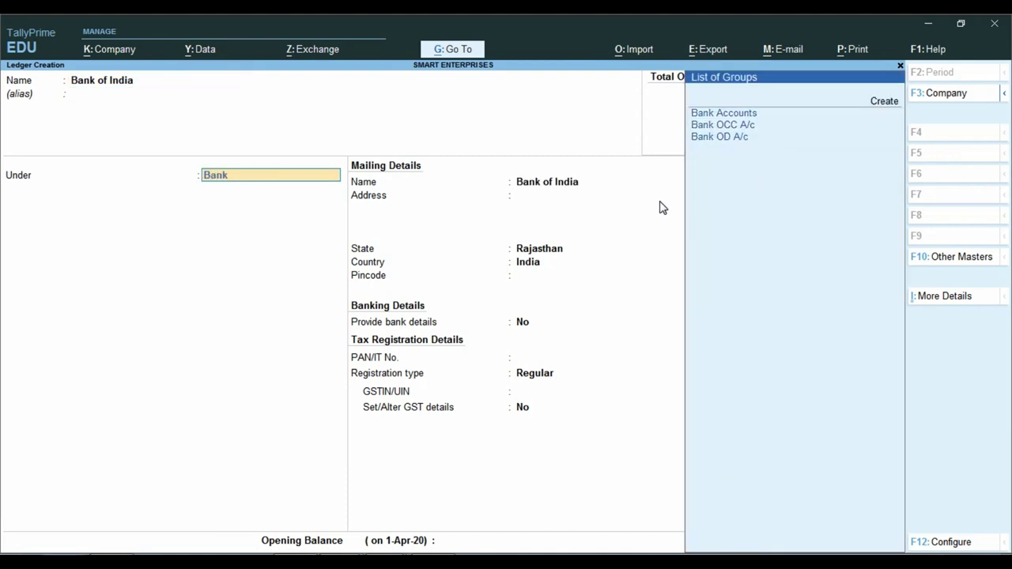
pyautogui.press('Return')
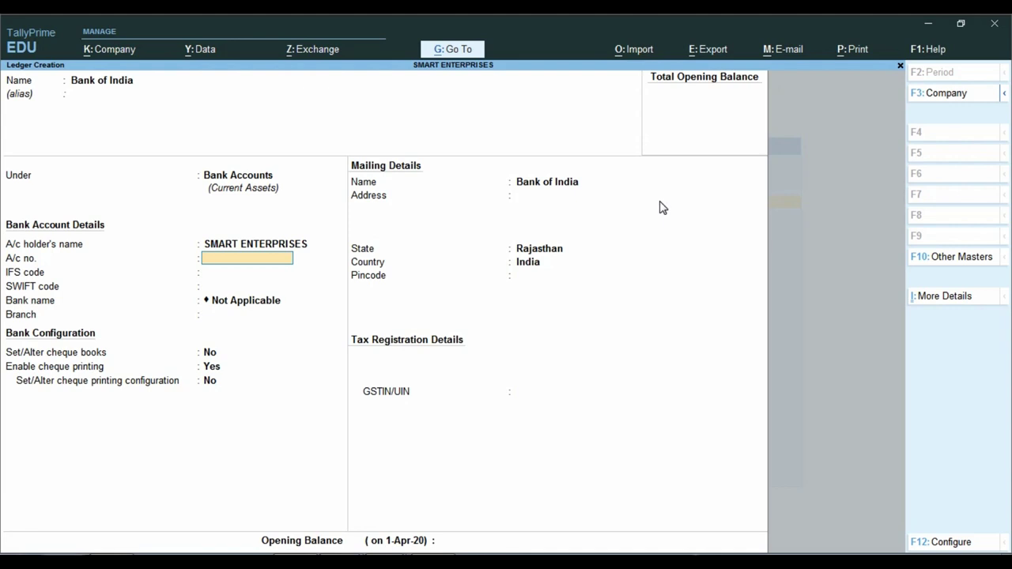
# Keep the default bank, mailing and tax details, leave the opening balance empty and save the Bank of India ledger.
pyautogui.press('Return')
pyautogui.press('Return')
pyautogui.press('Return')
pyautogui.press('Return')
pyautogui.press('Return')
pyautogui.press('Return')
pyautogui.press('Return')
pyautogui.press('Return')
pyautogui.press('Return')
pyautogui.press('Return')
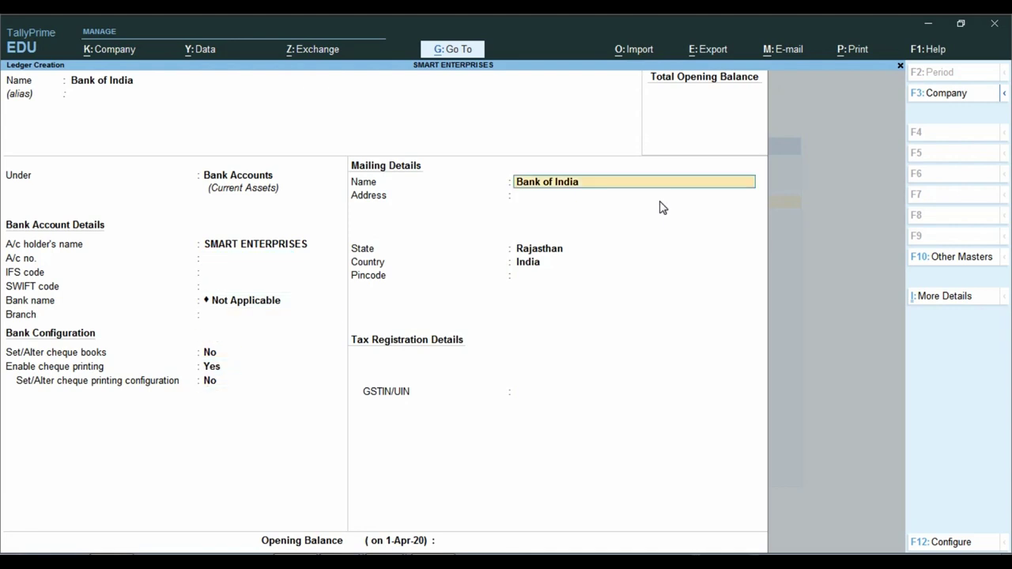
pyautogui.press('Return')
pyautogui.press('Return')
pyautogui.press('Return')
pyautogui.press('Return')
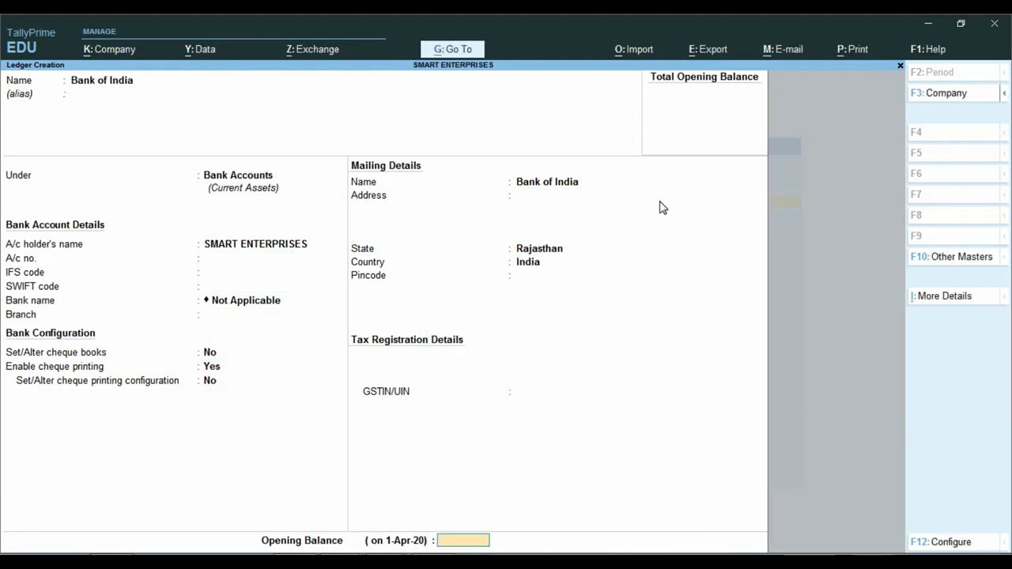
pyautogui.press('Return')
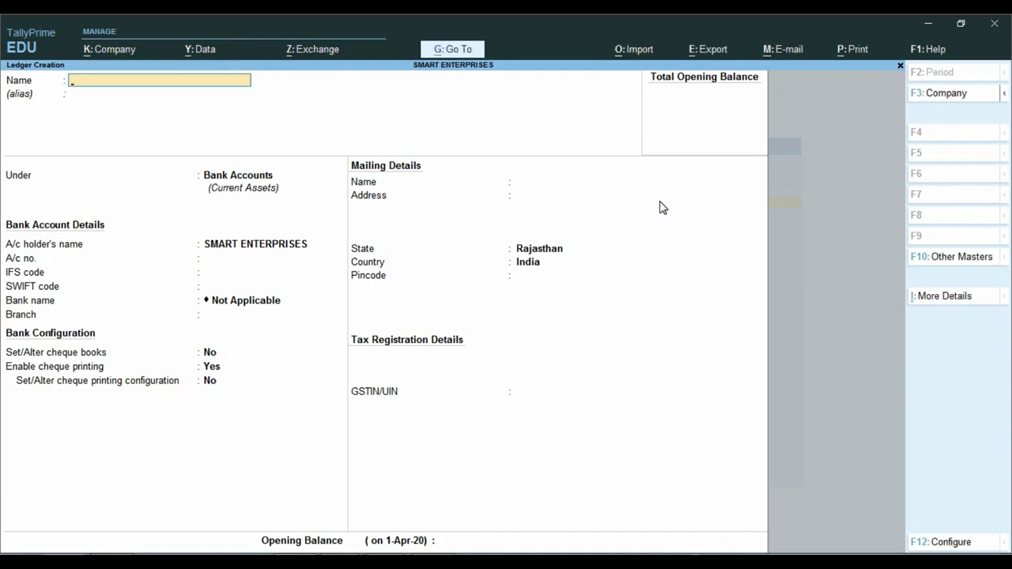
pyautogui.press('Escape')
pyautogui.press('Return')
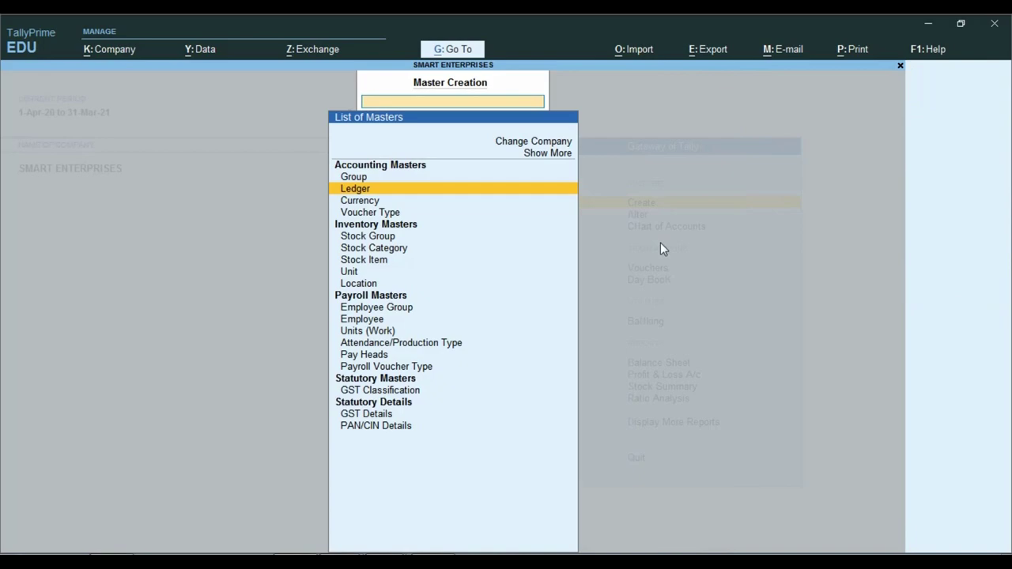
# Switch to Windows Photo Viewer to read the cash deposit slip and return to the Gateway of Tally in TallyPrime.
pyautogui.click(347, 551)
pyautogui.click(380, 540)
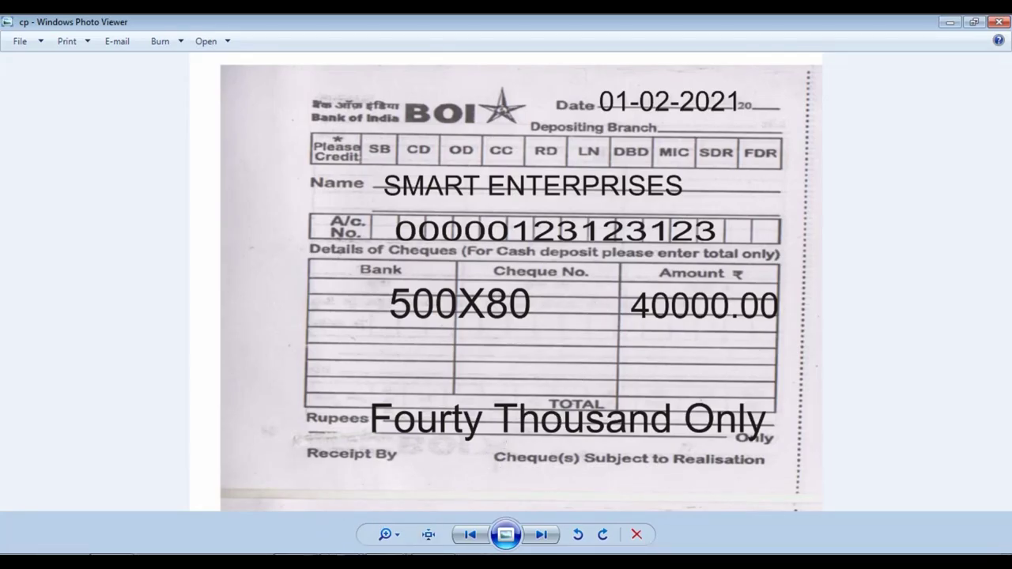
pyautogui.click(395, 553)
pyautogui.press('Escape')
pyautogui.press('Escape')
pyautogui.press('Escape')
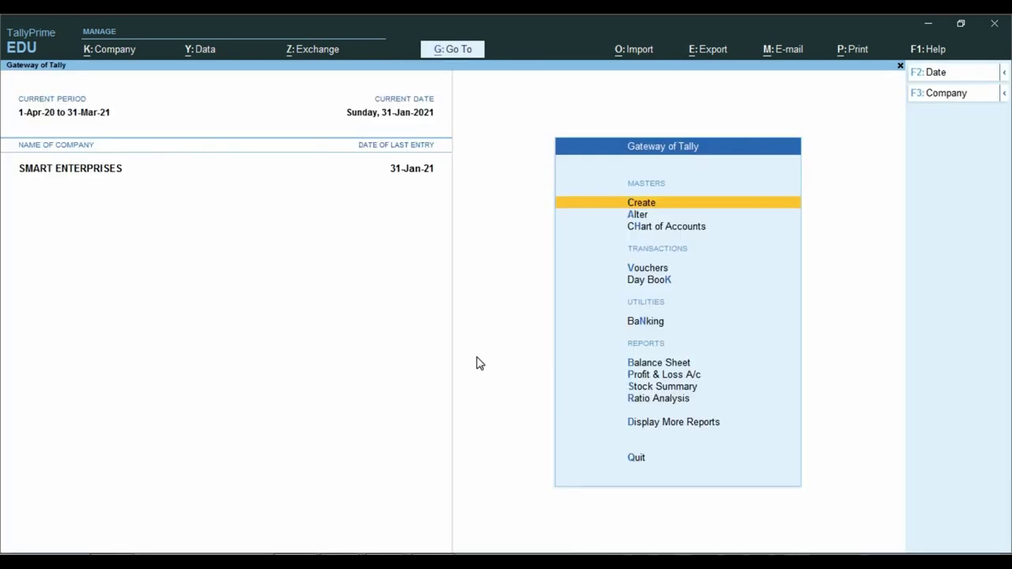
# Start a contra voucher and credit the Cash ledger with 40,000.
pyautogui.press('Down')
pyautogui.press('Down')
pyautogui.press('Down')
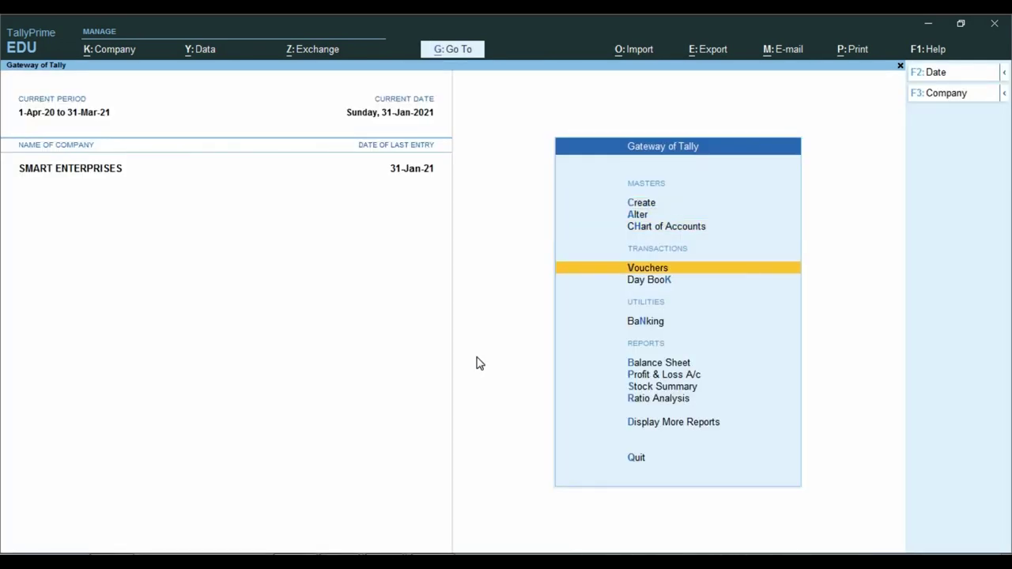
pyautogui.press('Return')
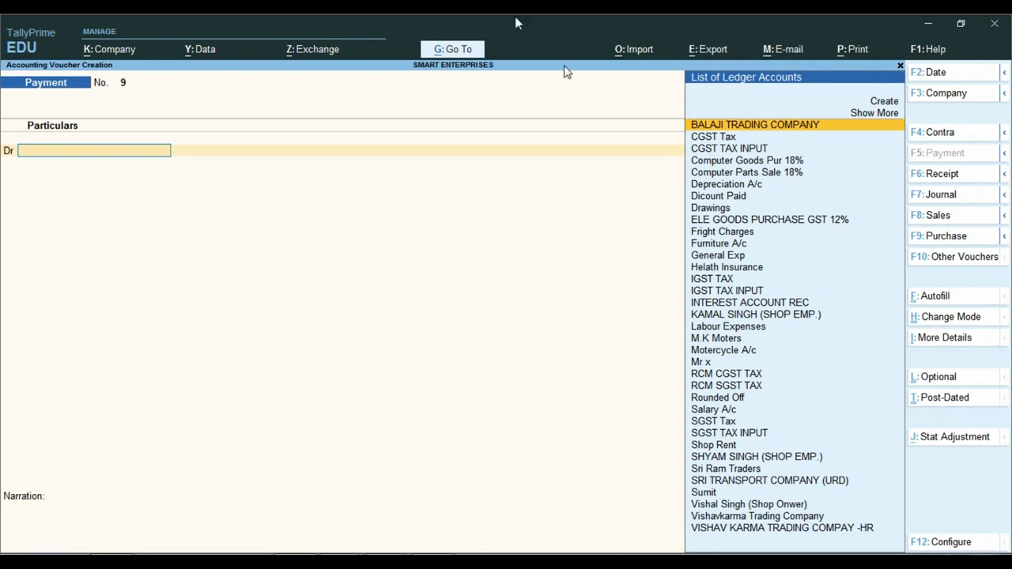
pyautogui.click(962, 141)
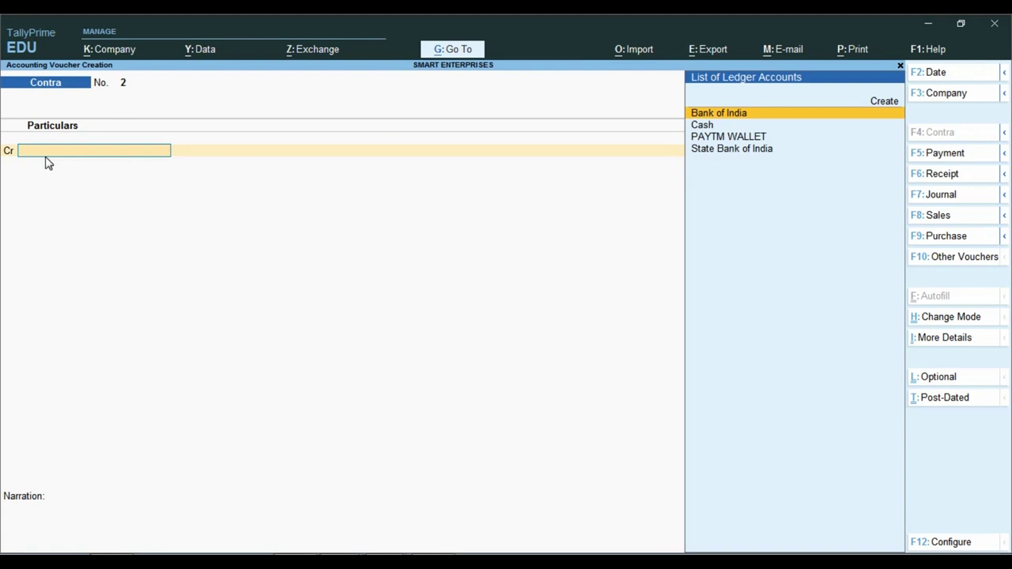
pyautogui.press('Down')
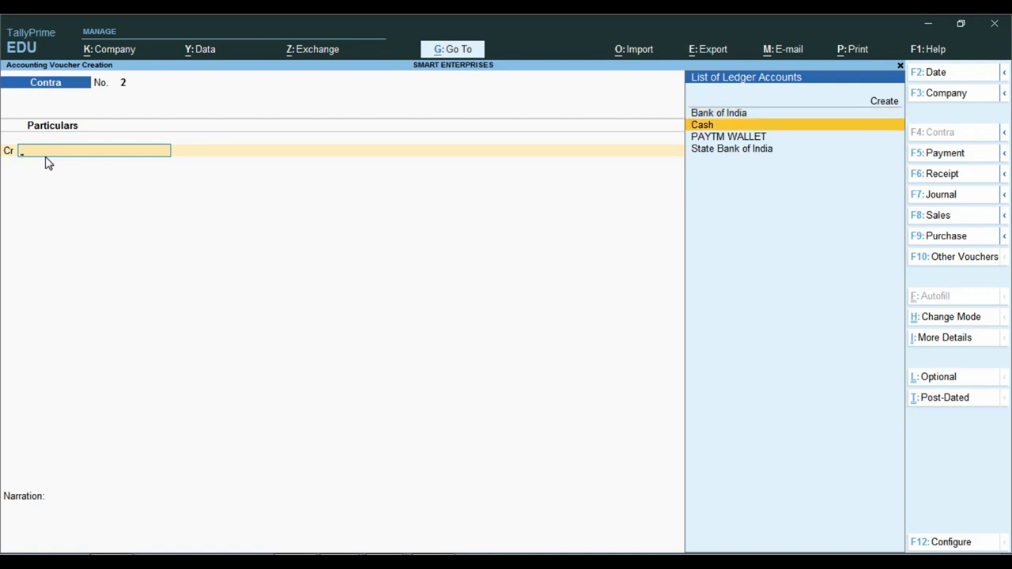
pyautogui.press('Return')
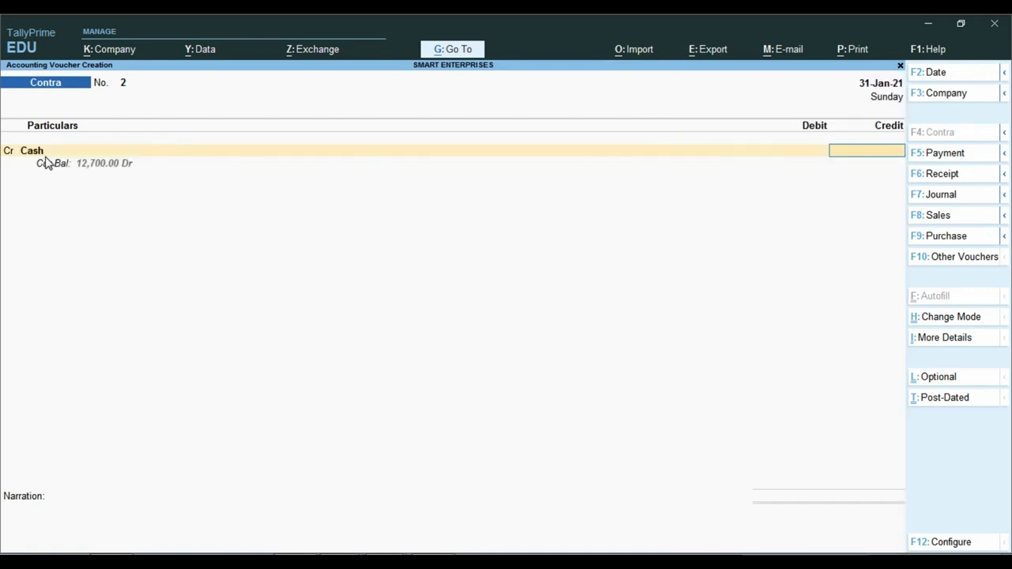
pyautogui.write('40,000')
pyautogui.press('Return')
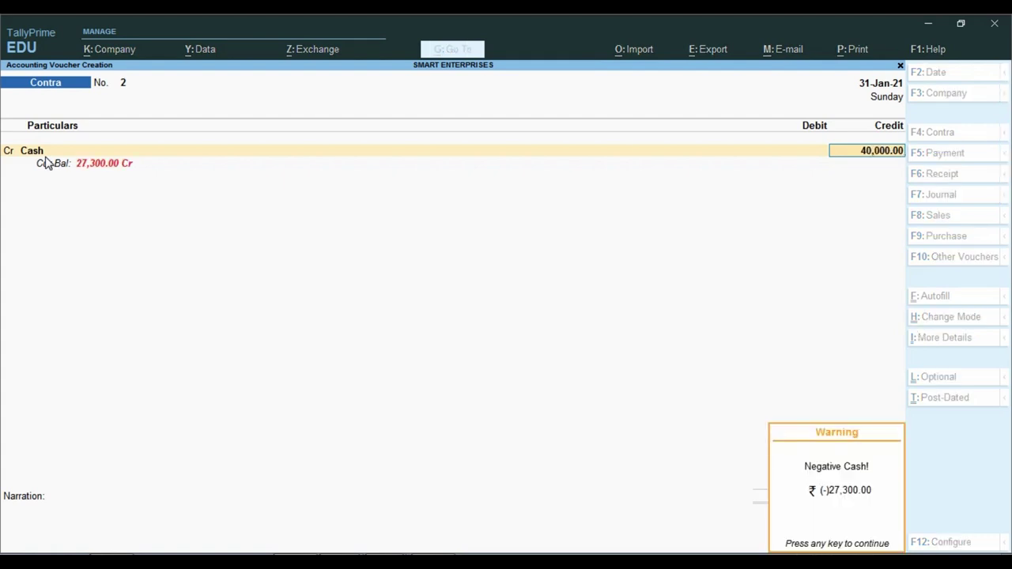
pyautogui.press('Return')
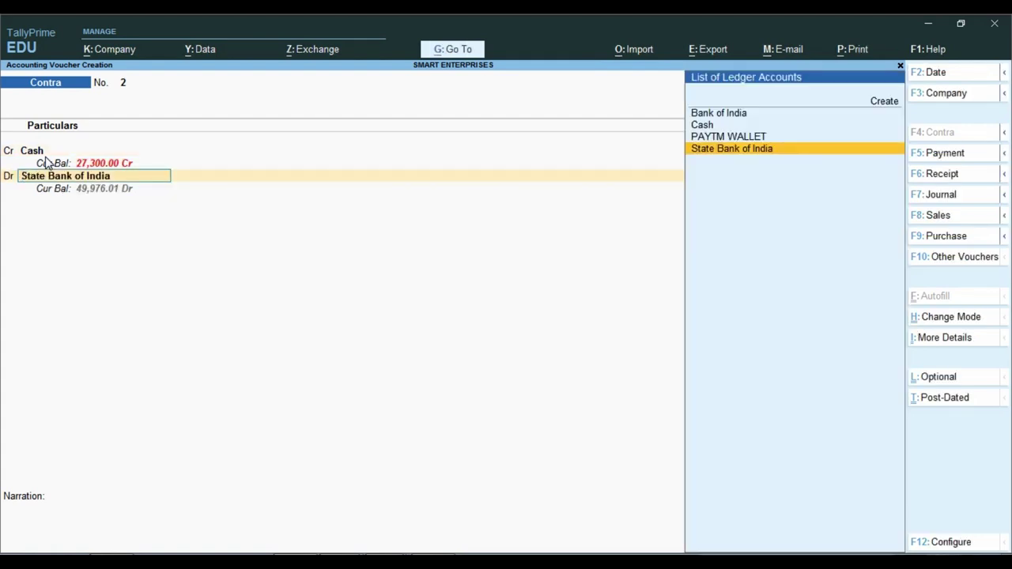
# Debit Bank of India with 40,000 in the contra voucher and accept the Cash bank allocation.
pyautogui.press('Up')
pyautogui.press('Up')
pyautogui.press('Up')
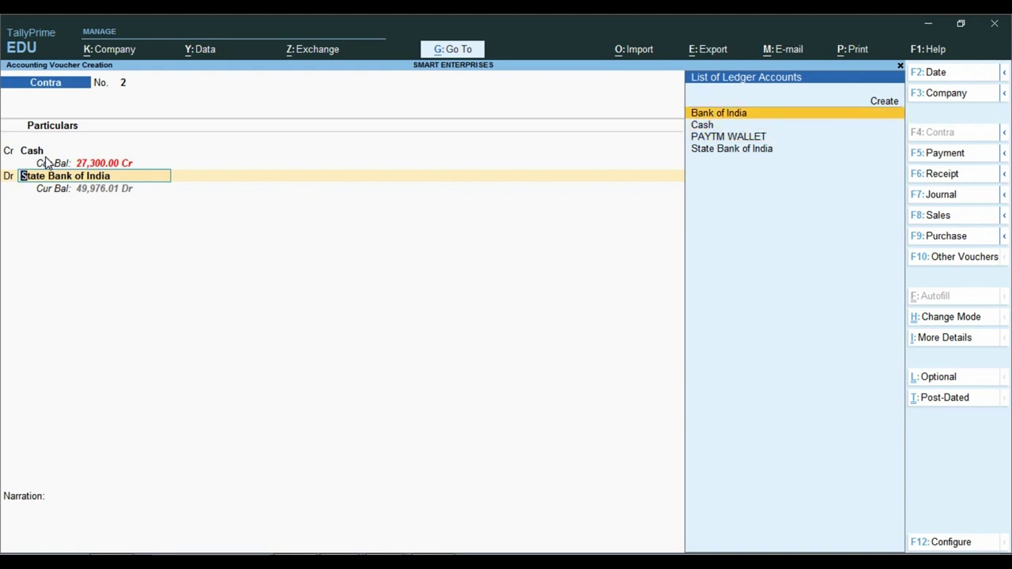
pyautogui.press('Return')
pyautogui.press('Return')
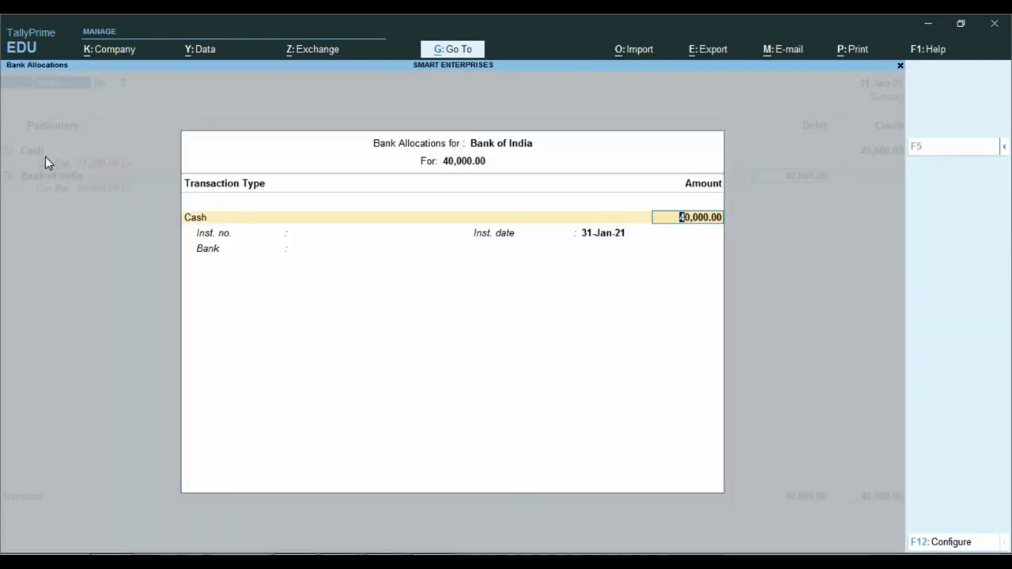
pyautogui.press('Return')
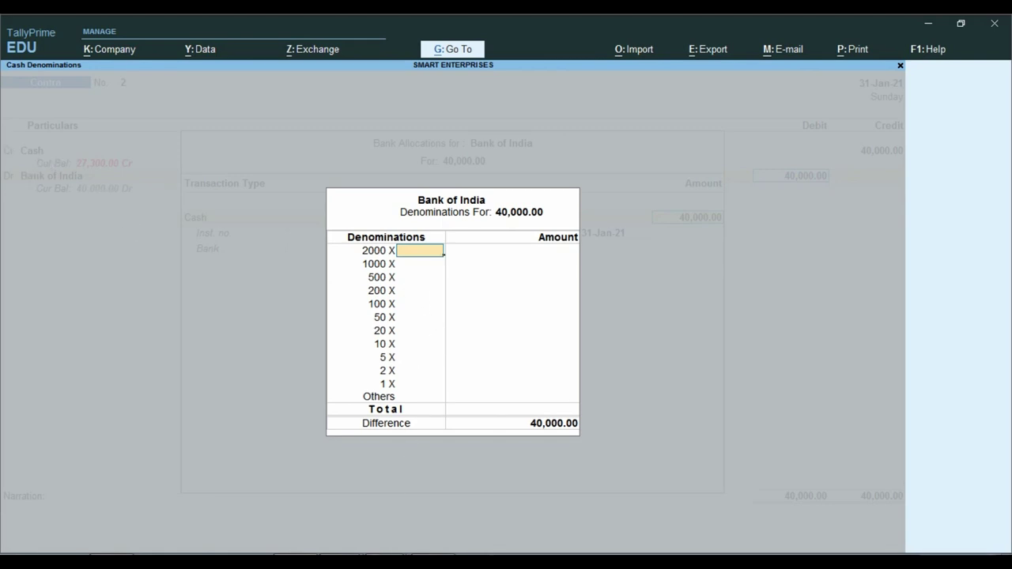
# Check the deposit slip image, record 80 notes of 500 as cash denominations and enter the narration ACCOUNT OPEN WITH CASH.
pyautogui.moveTo(362, 561)
pyautogui.click(361, 538)
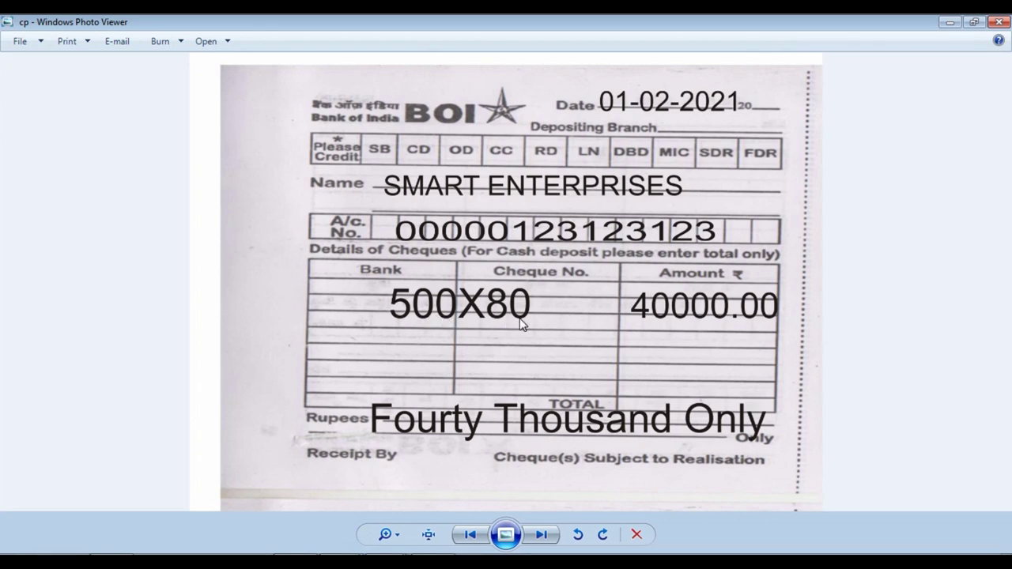
pyautogui.click(358, 558)
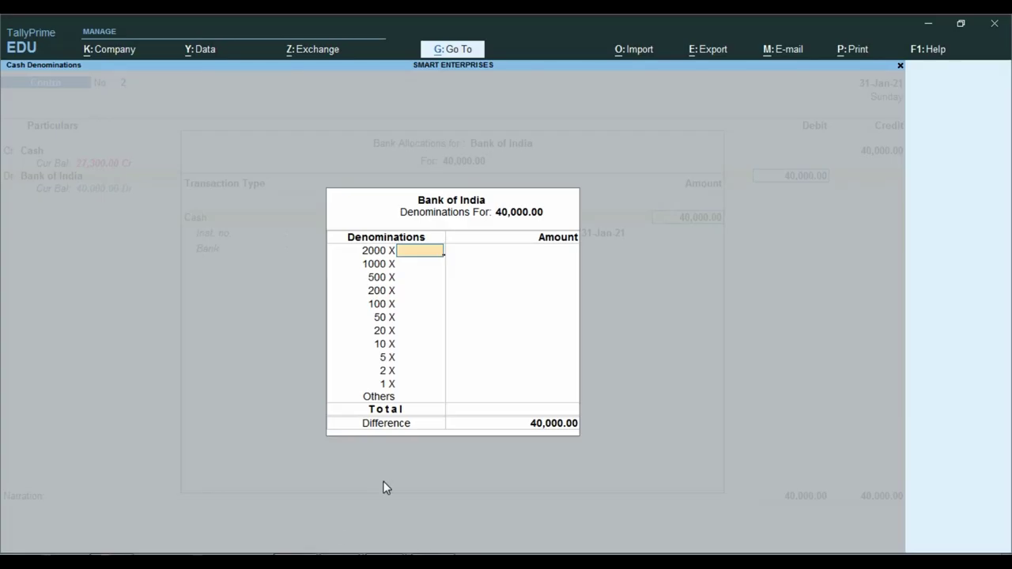
pyautogui.press('Return')
pyautogui.press('Return')
pyautogui.write('80')
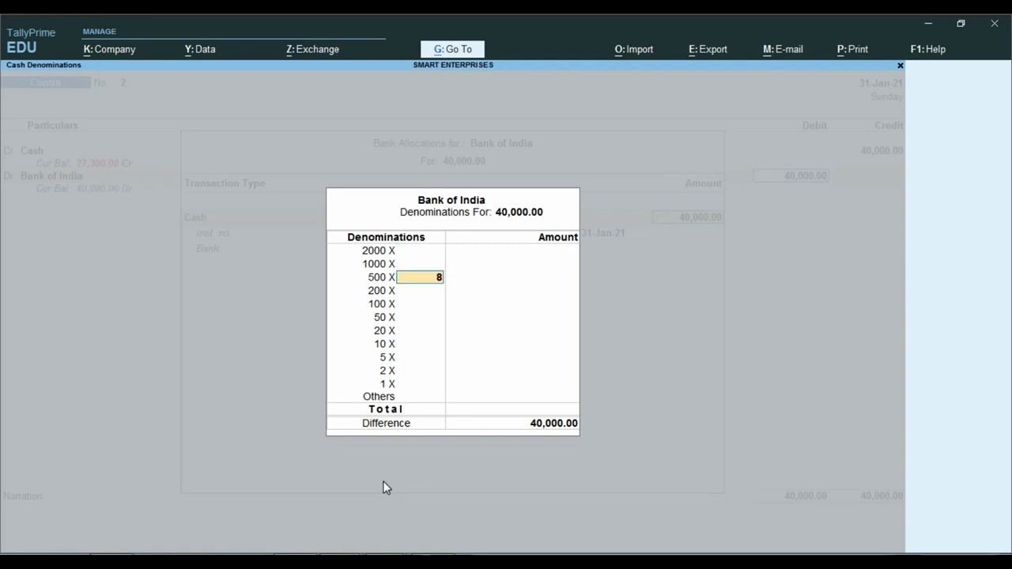
pyautogui.press('Return')
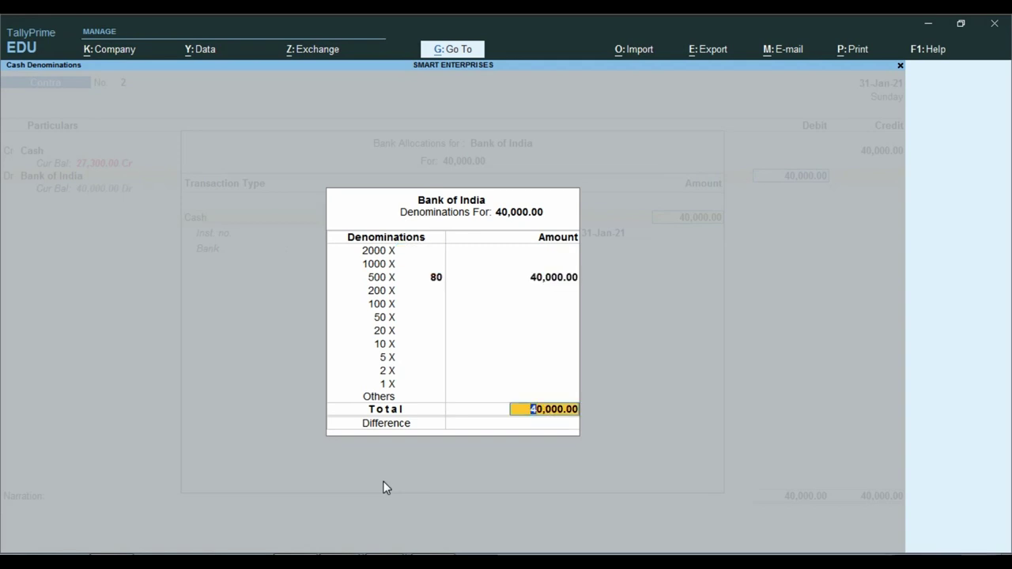
pyautogui.press('Return')
pyautogui.press('Return')
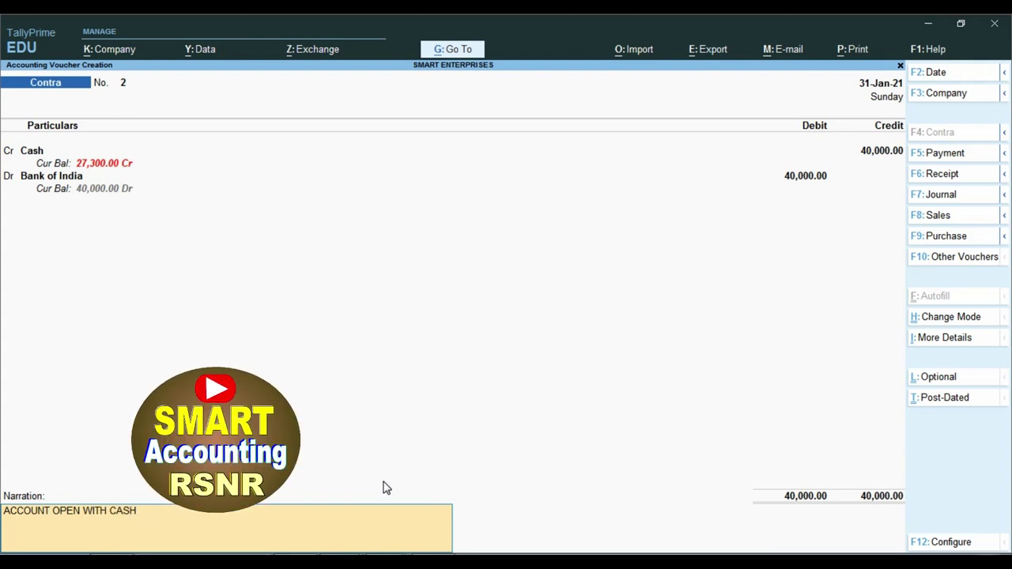
# Set the contra voucher's date to 1-Feb-21 and save the voucher.
pyautogui.press('F2')
pyautogui.write('2.')
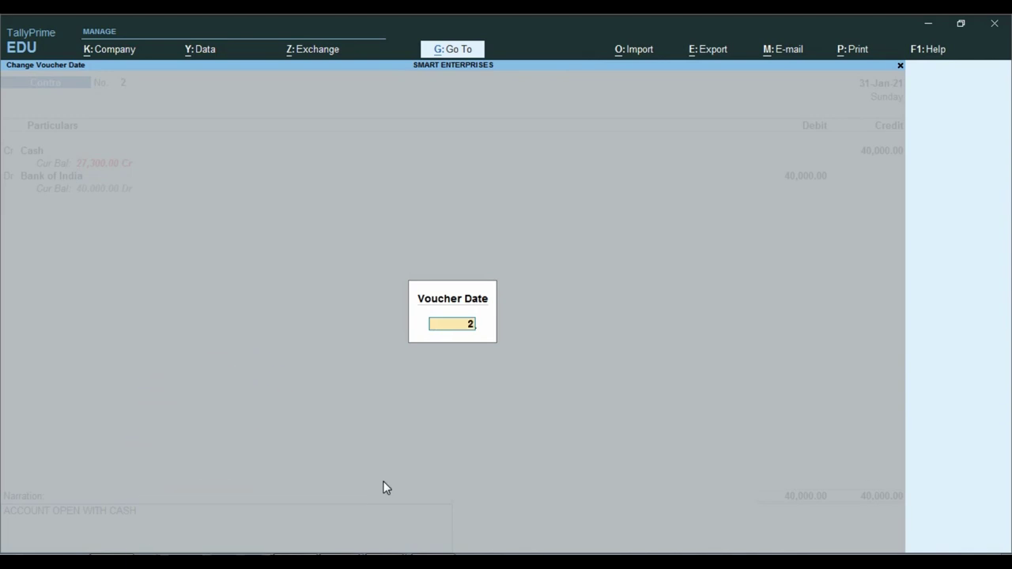
pyautogui.press('BackSpace')
pyautogui.press('BackSpace')
pyautogui.write('1.2')
pyautogui.press('Return')
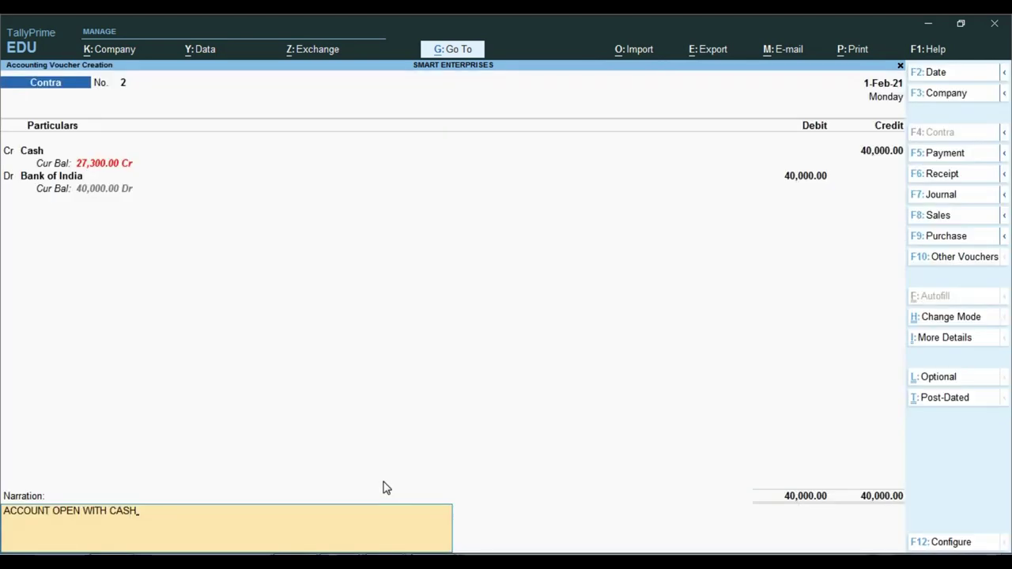
pyautogui.press('Return')
pyautogui.press('Return')
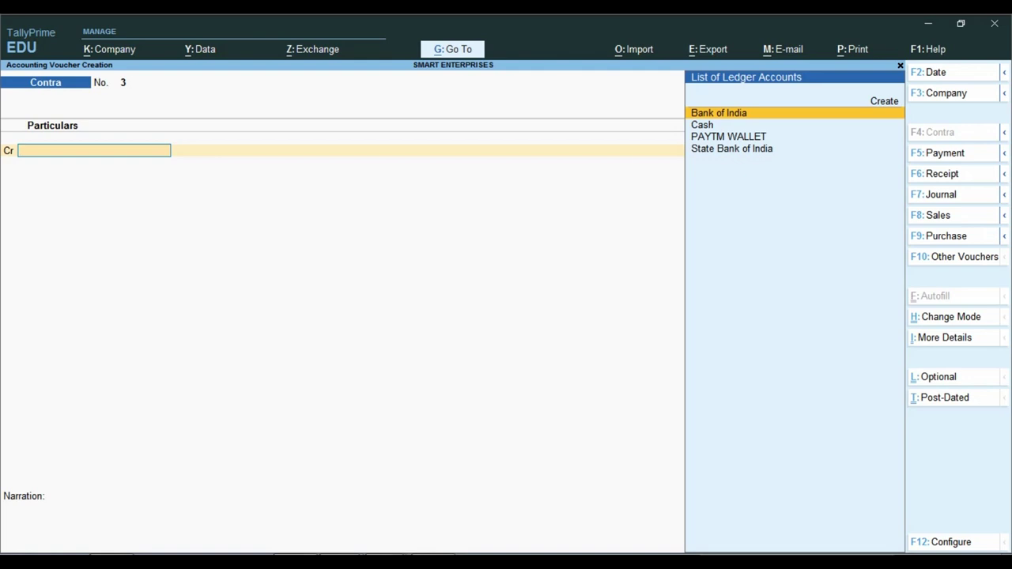
# Examine the c1 cheque image in Windows Photo Viewer and switch the new TallyPrime voucher to the Payment type.
pyautogui.click(395, 549)
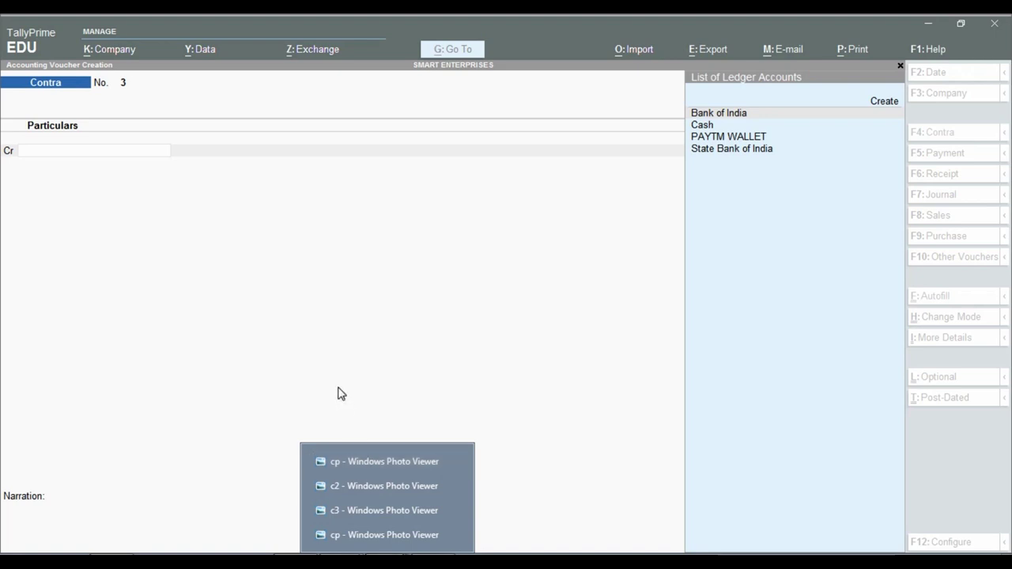
pyautogui.click(332, 348)
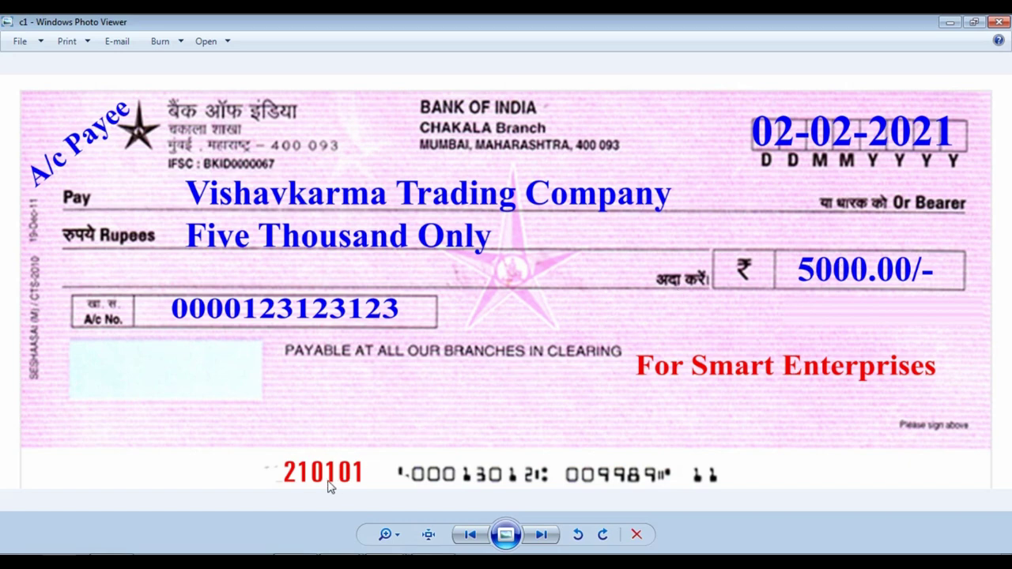
pyautogui.hotkey('alt', 'Tab')
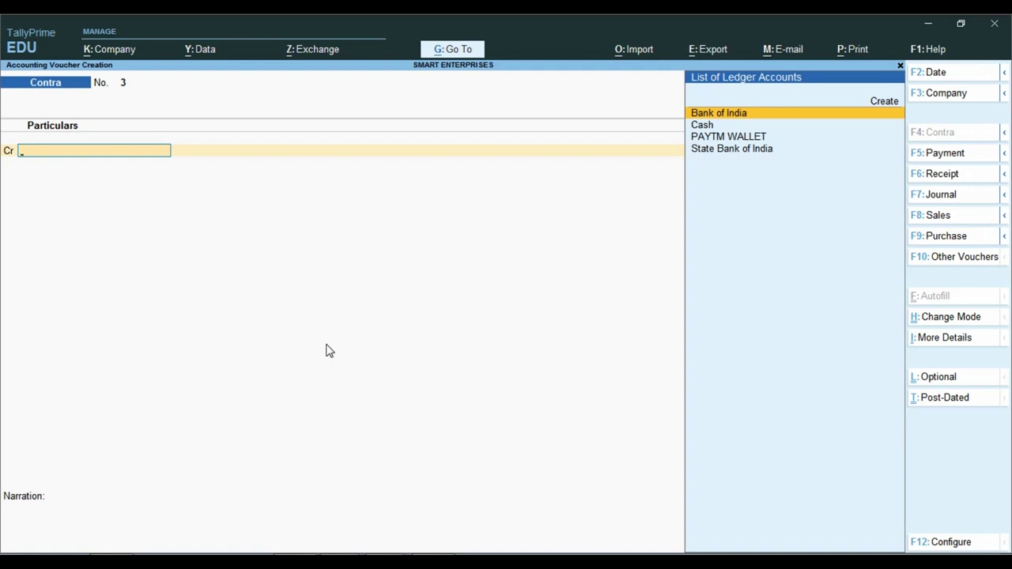
pyautogui.press('F5')
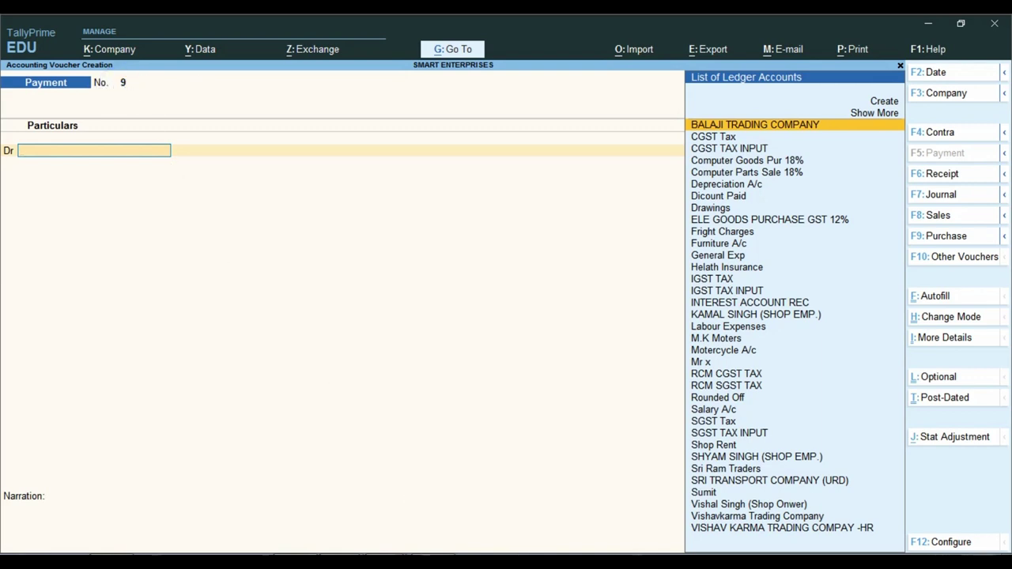
pyautogui.hotkey('alt', 'Tab')
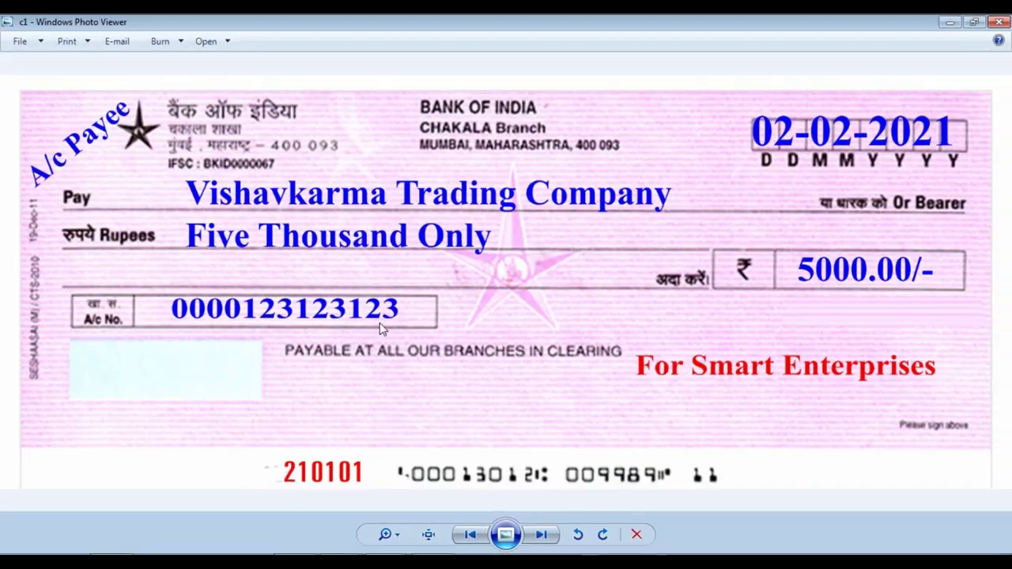
pyautogui.hotkey('alt', 'Tab')
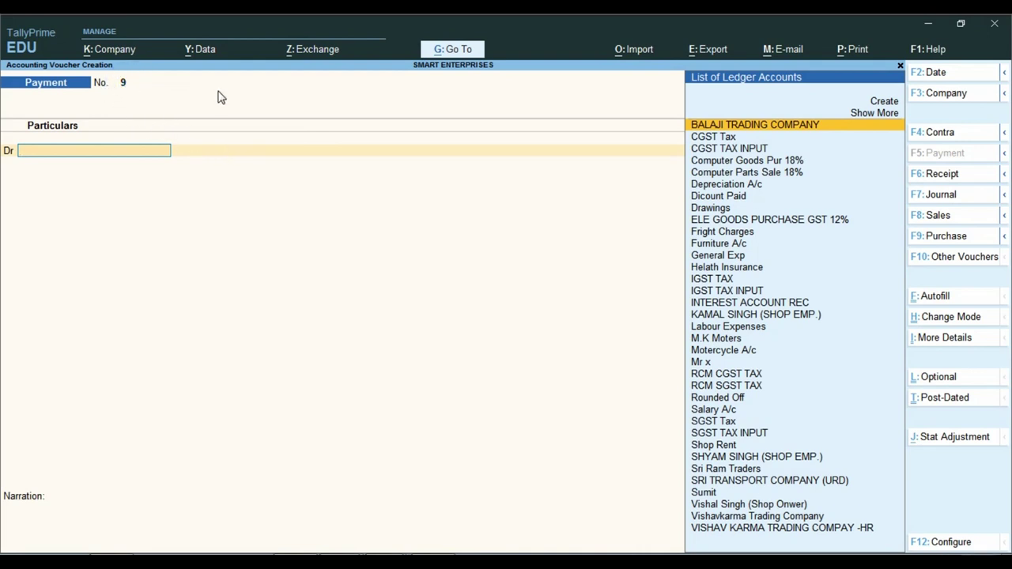
# Leave the voucher entry and open the Payment voucher type for alteration.
pyautogui.press('Escape')
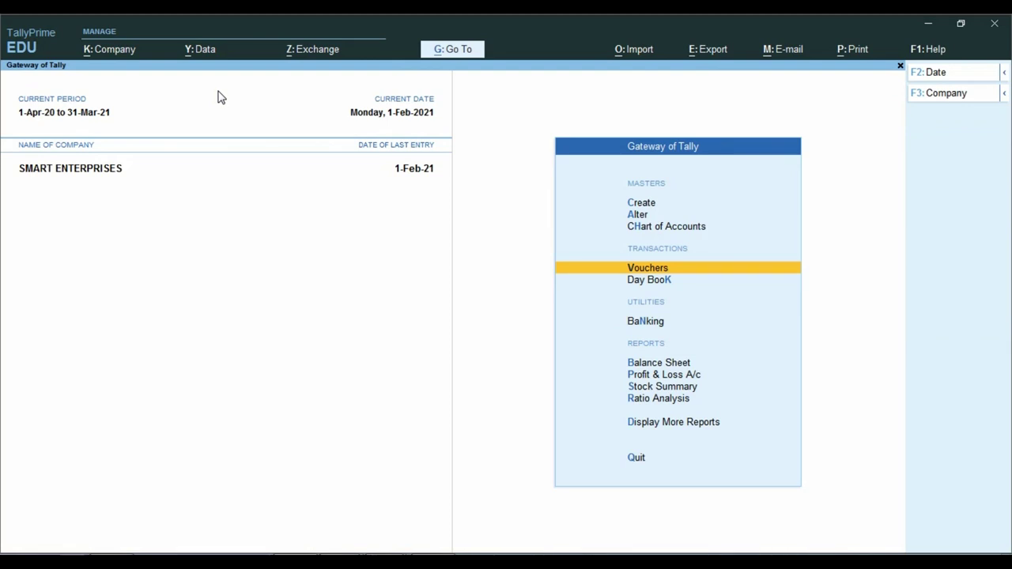
pyautogui.press('Up')
pyautogui.press('Up')
pyautogui.press('Return')
pyautogui.press('Down')
pyautogui.press('Down')
pyautogui.press('Down')
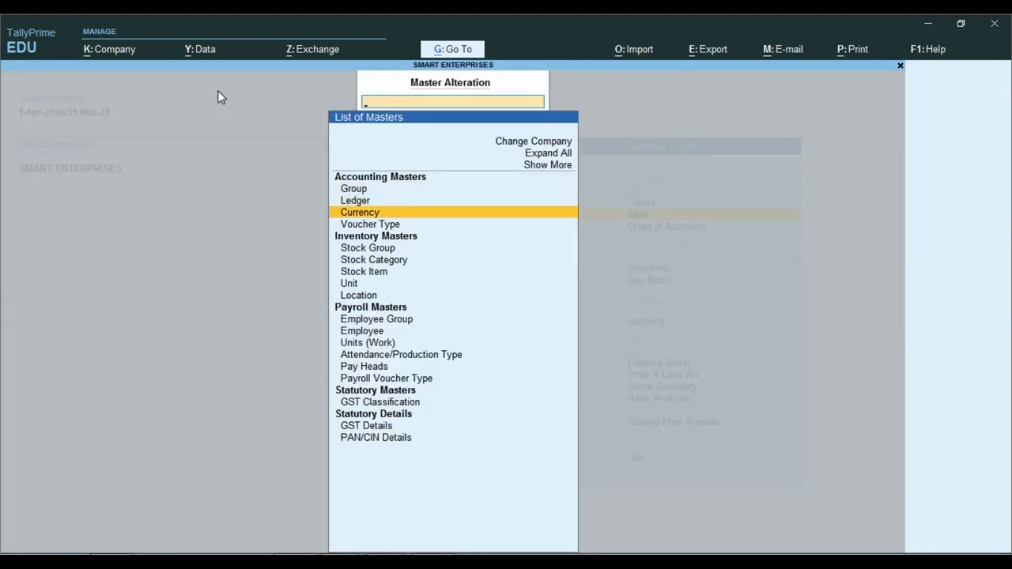
pyautogui.press('Return')
pyautogui.write('PAY')
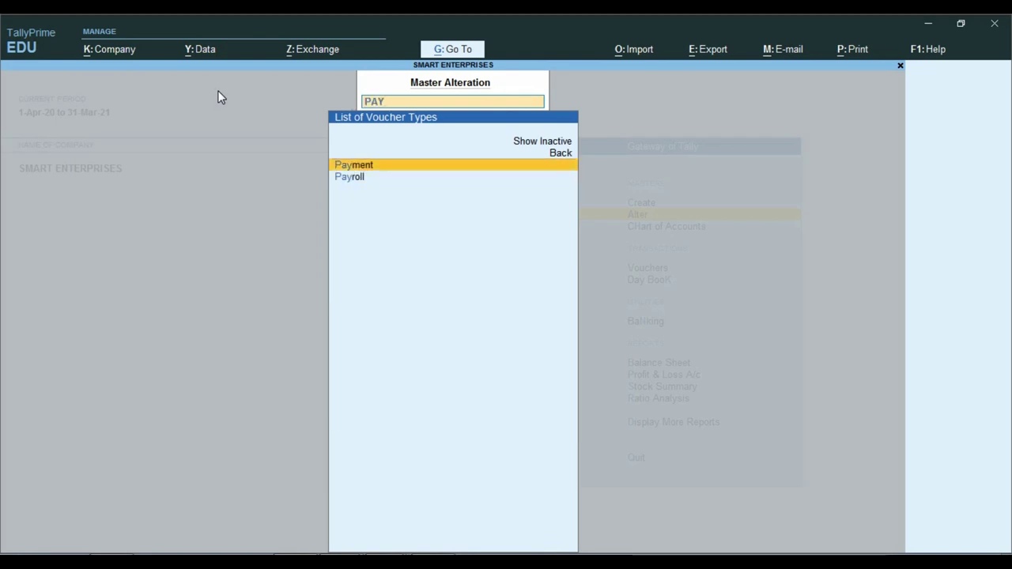
pyautogui.press('Return')
pyautogui.press('Return')
pyautogui.press('Return')
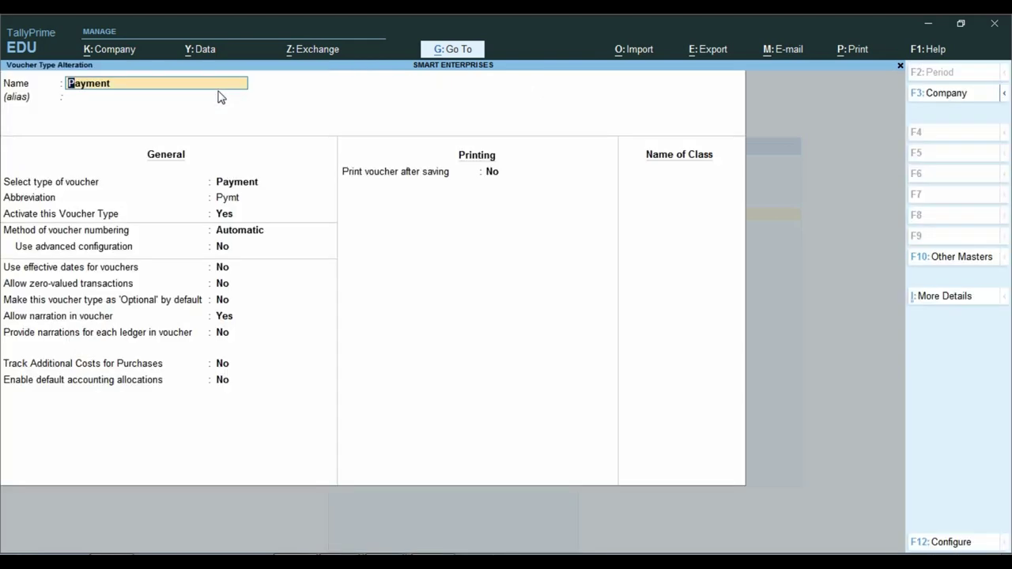
# Set the Payment voucher type's numbering method to Manual, accept the change and save the voucher type.
pyautogui.press('Return')
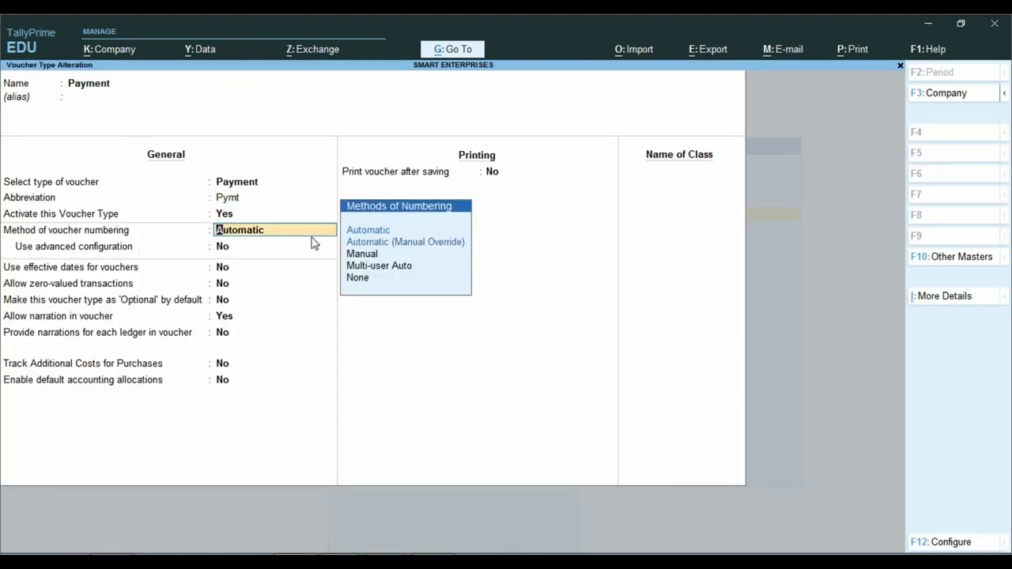
pyautogui.press('Down')
pyautogui.press('Down')
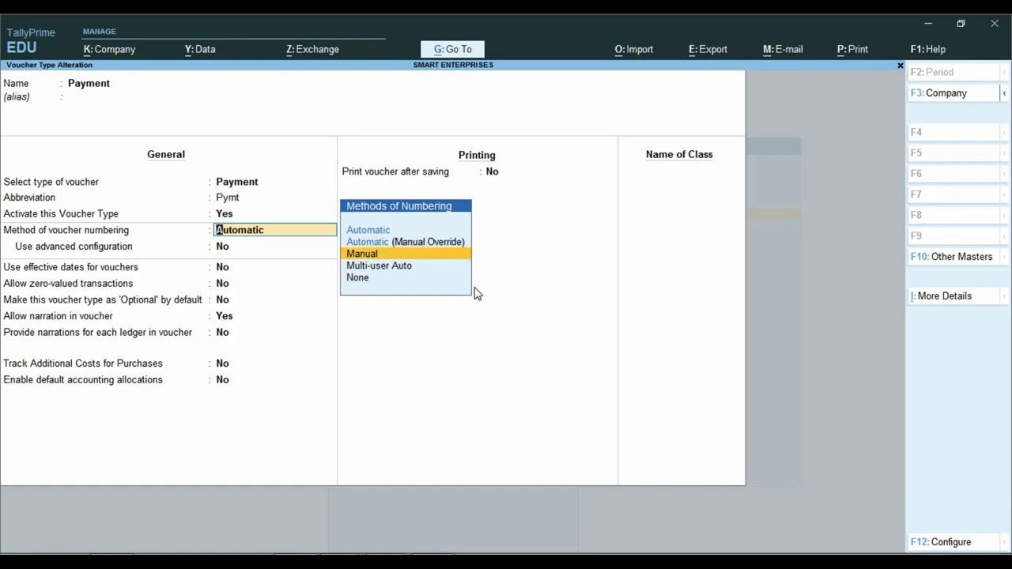
pyautogui.press('Return')
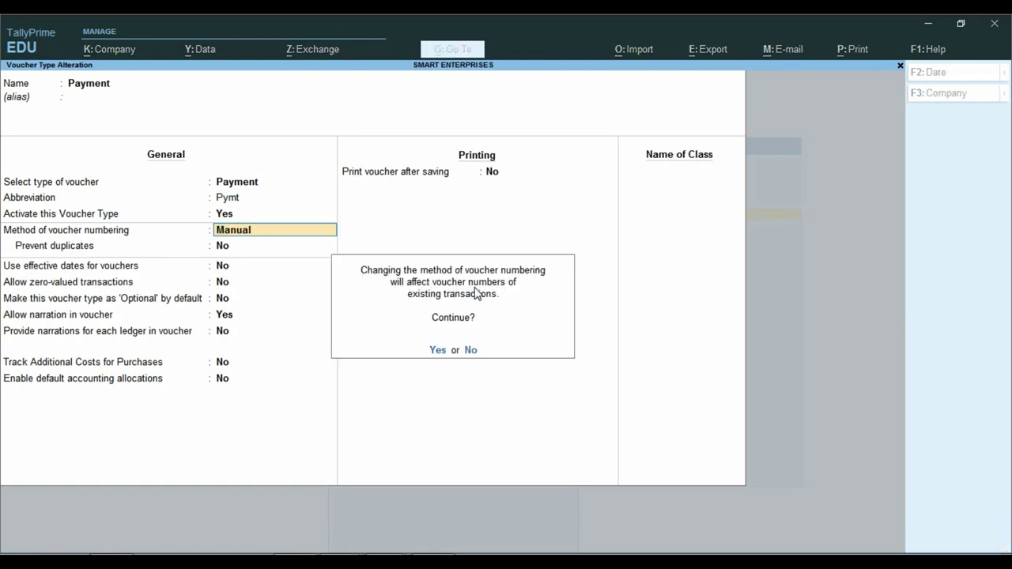
pyautogui.press('y')
pyautogui.press('ctrl')
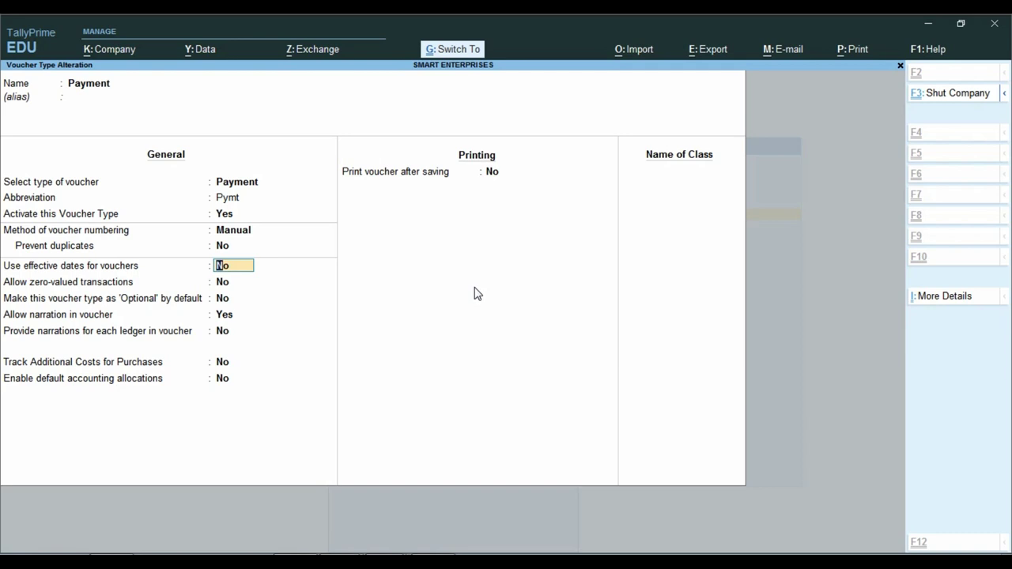
pyautogui.hotkey('ctrl', 'a')
pyautogui.press('Escape')
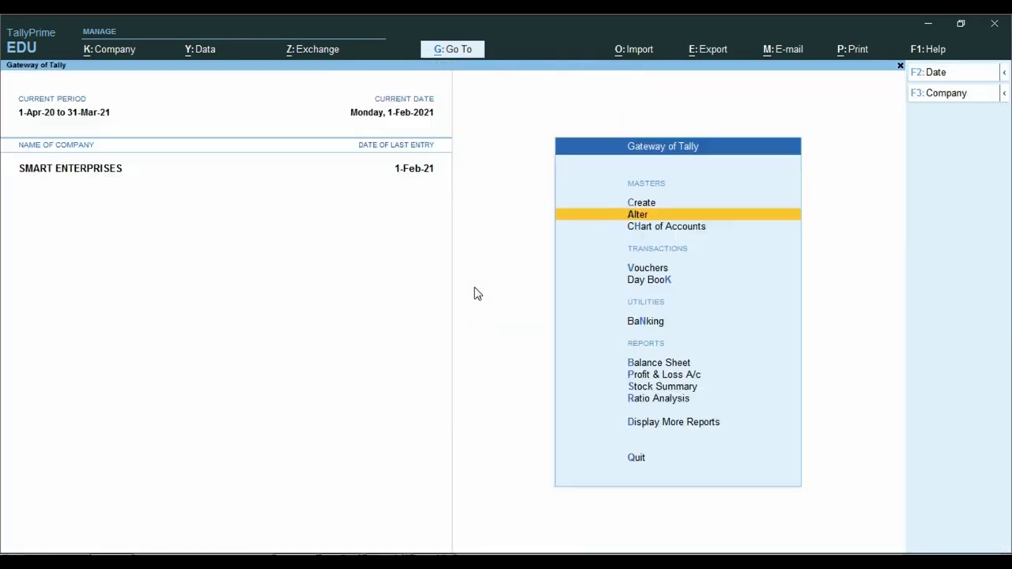
# Start a new payment voucher and enter the cheque number from the c1 image, 210101, as its voucher number.
pyautogui.press('Down')
pyautogui.press('Down')
pyautogui.press('Return')
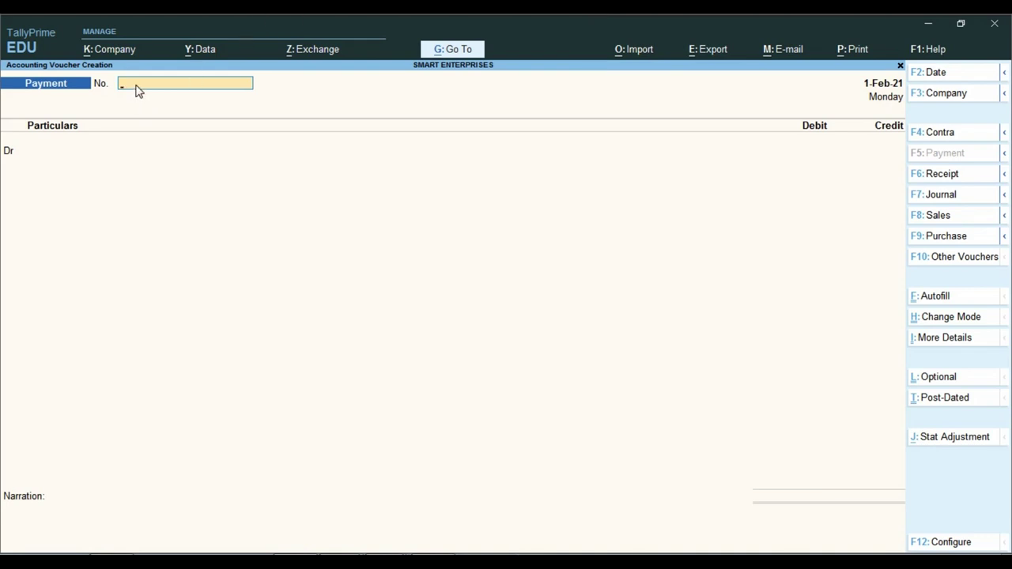
pyautogui.hotkey('alt', 'Tab')
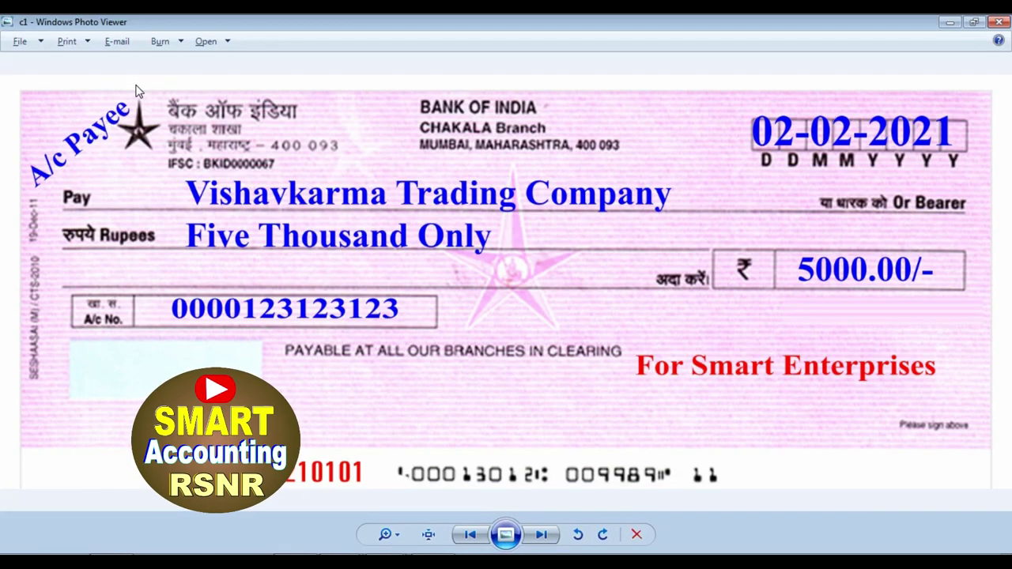
pyautogui.hotkey('alt', 'Tab')
pyautogui.write('210101')
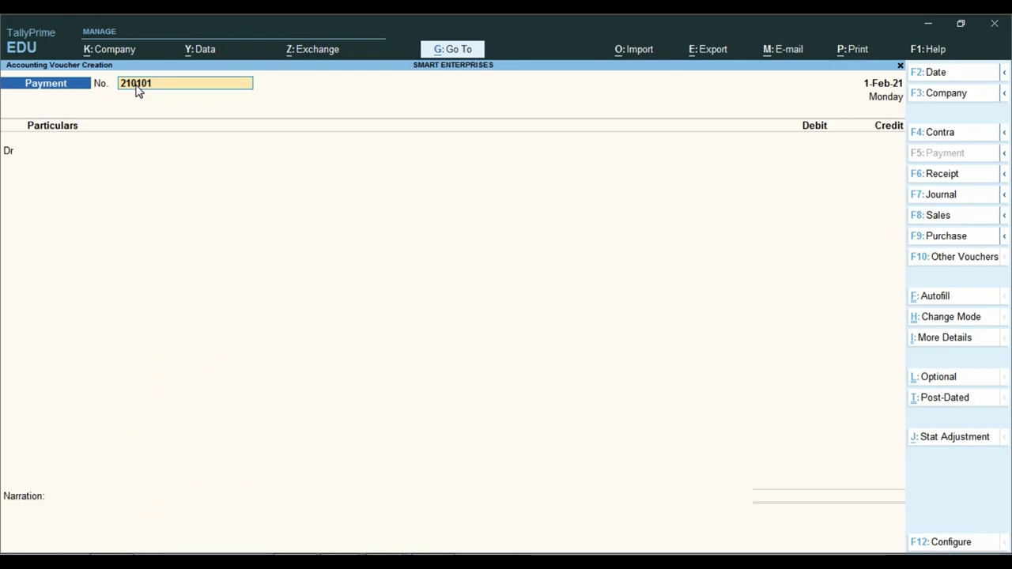
pyautogui.press('Return')
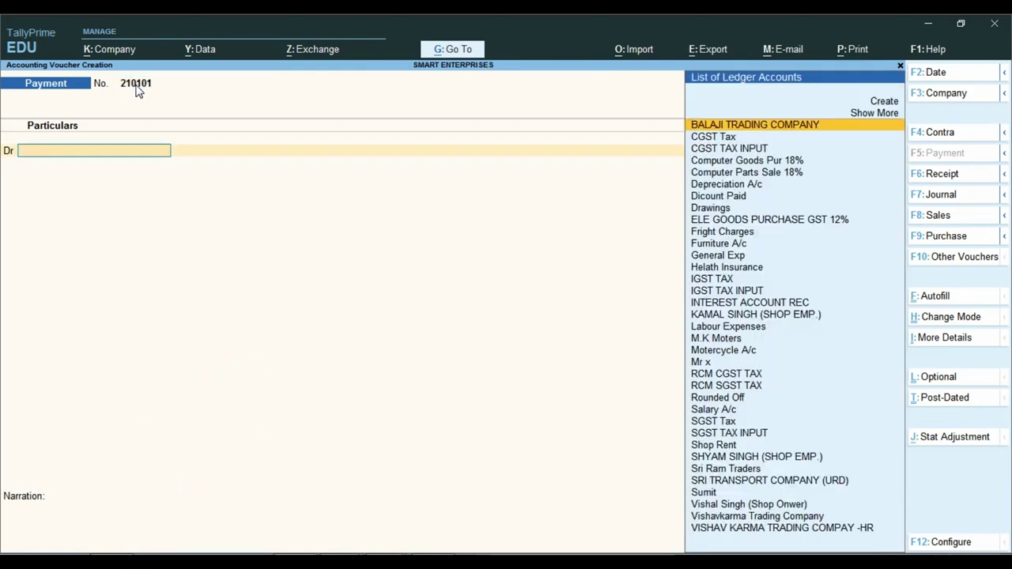
# Check the date on the c1 cheque image and set the payment voucher's date to 2-Feb-21.
pyautogui.hotkey('alt', 'Tab')
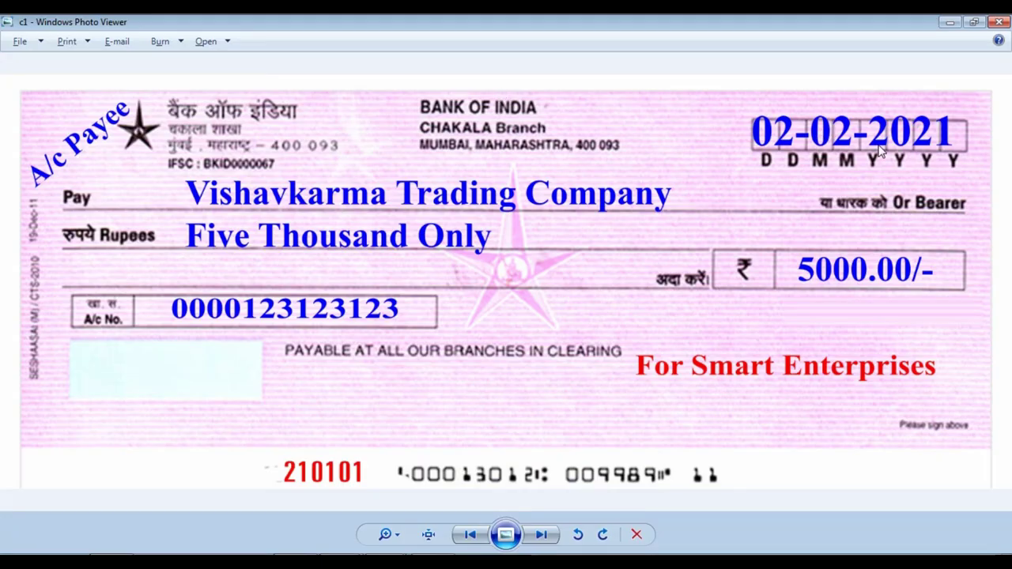
pyautogui.hotkey('alt', 'Tab')
pyautogui.press('F2')
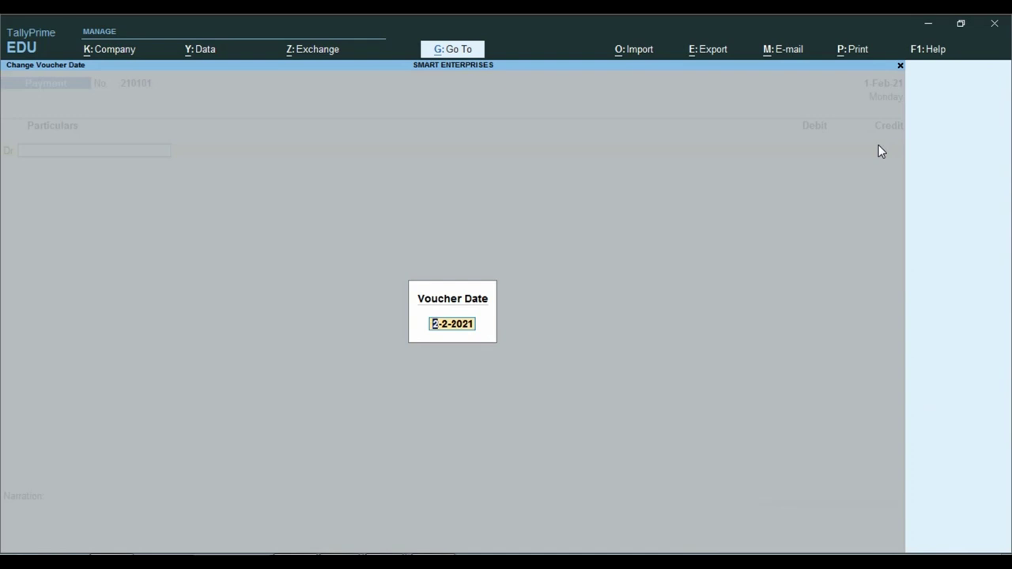
pyautogui.press('Return')
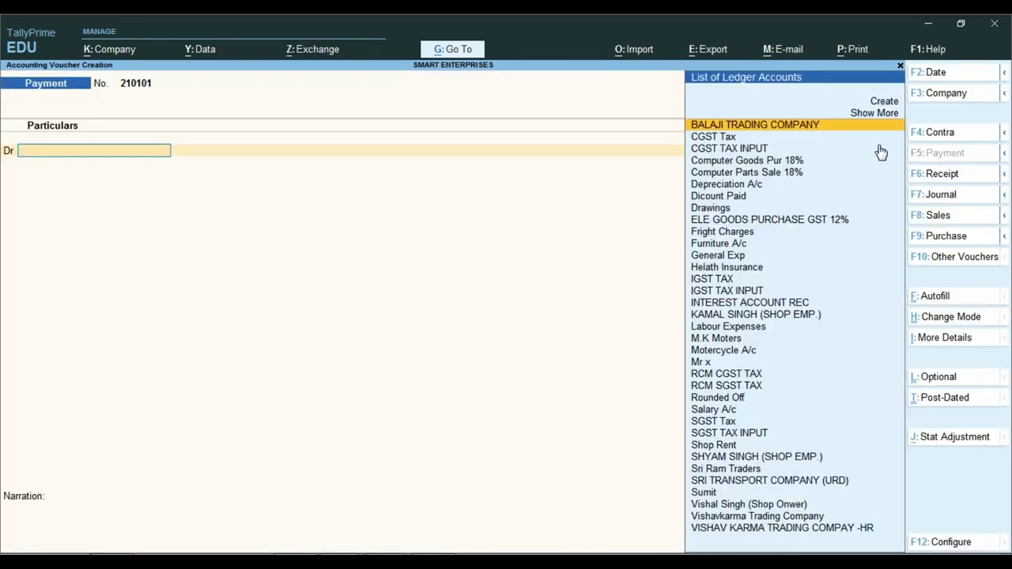
# Check the payee and amount on the c1 cheque image and debit Vishavkarma Trading Company with 5,000.
pyautogui.hotkey('alt', 'Tab')
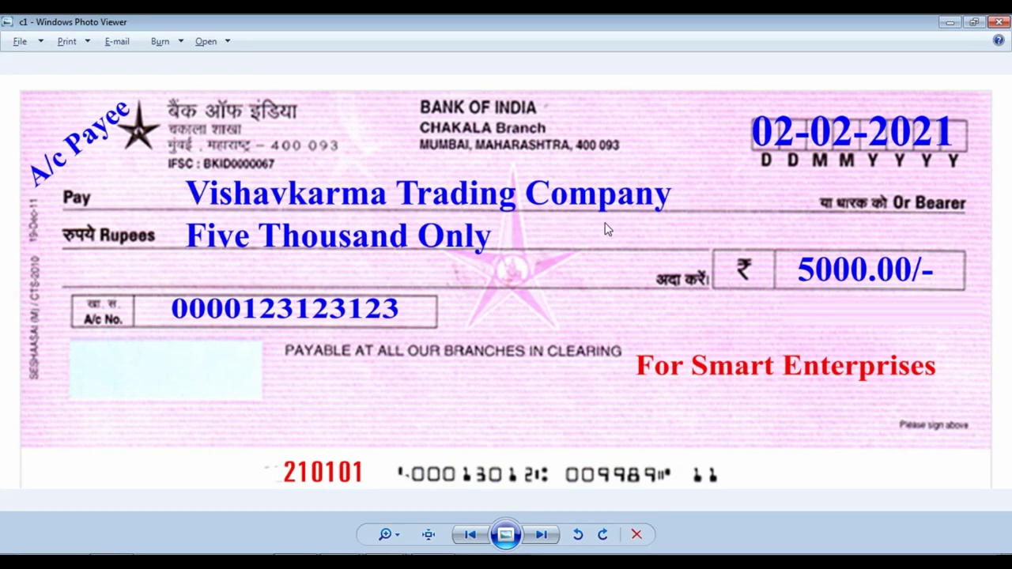
pyautogui.hotkey('alt', 'Tab')
pyautogui.write('V')
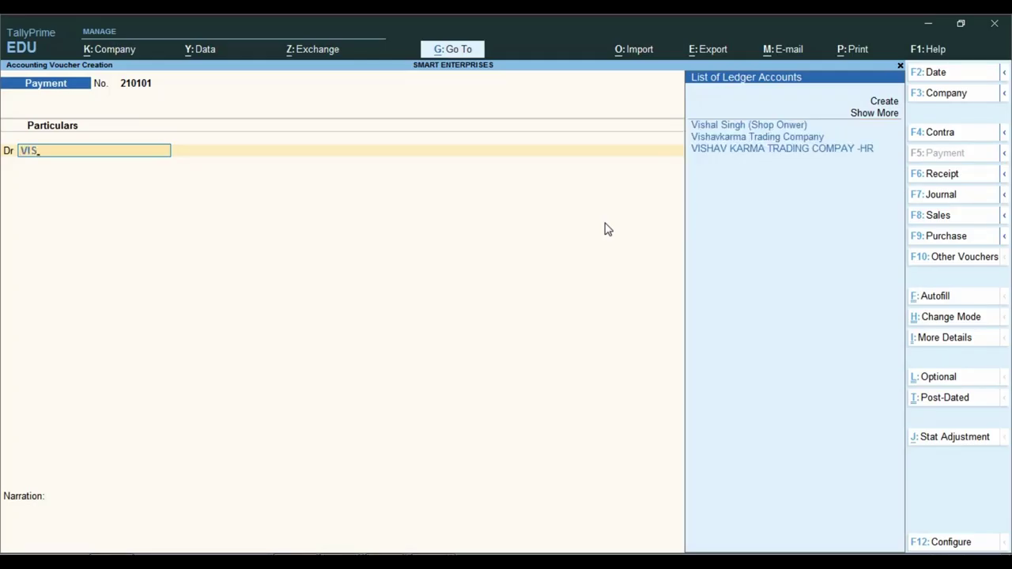
pyautogui.press('Down')
pyautogui.press('Down')
pyautogui.press('Return')
pyautogui.hotkey('alt', 'Tab')
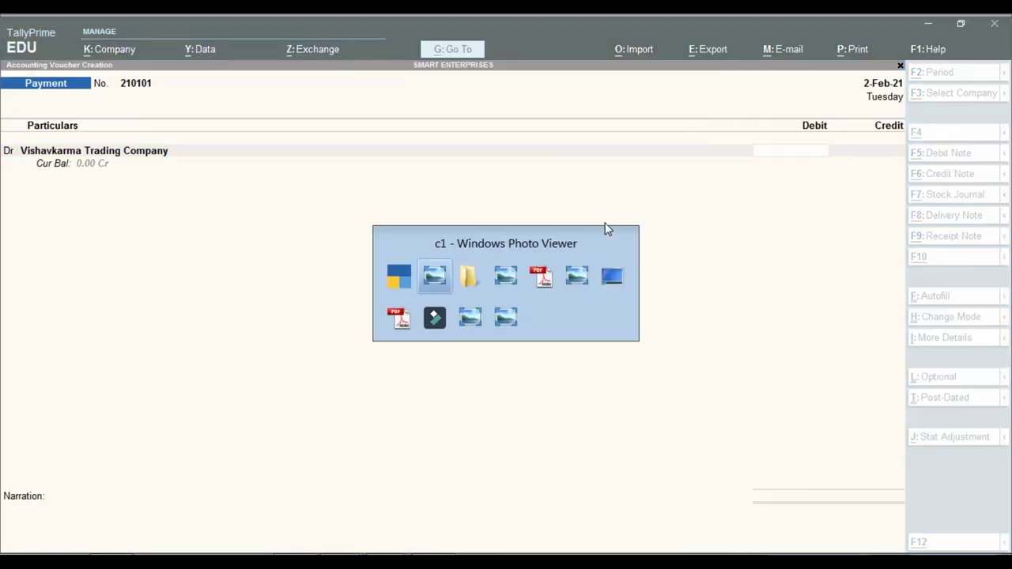
pyautogui.hotkey('alt', 'Tab')
pyautogui.write('5000')
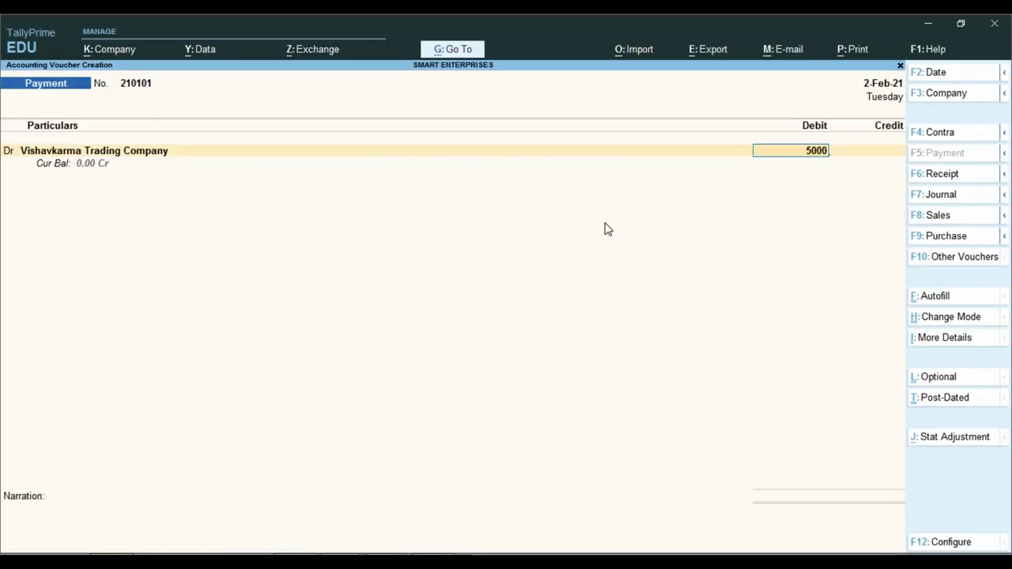
pyautogui.press('Return')
# Allocate the 5,000 for Vishavkarma Trading Company as On Account in the bill-wise details.
pyautogui.press('Down')
pyautogui.press('Down')
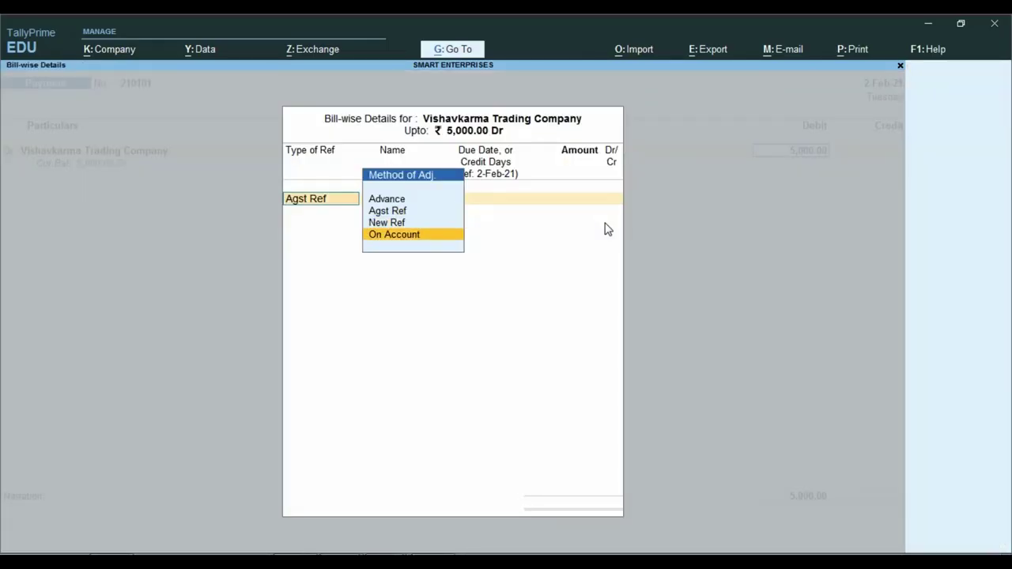
pyautogui.press('Return')
pyautogui.press('Return')
pyautogui.press('Return')
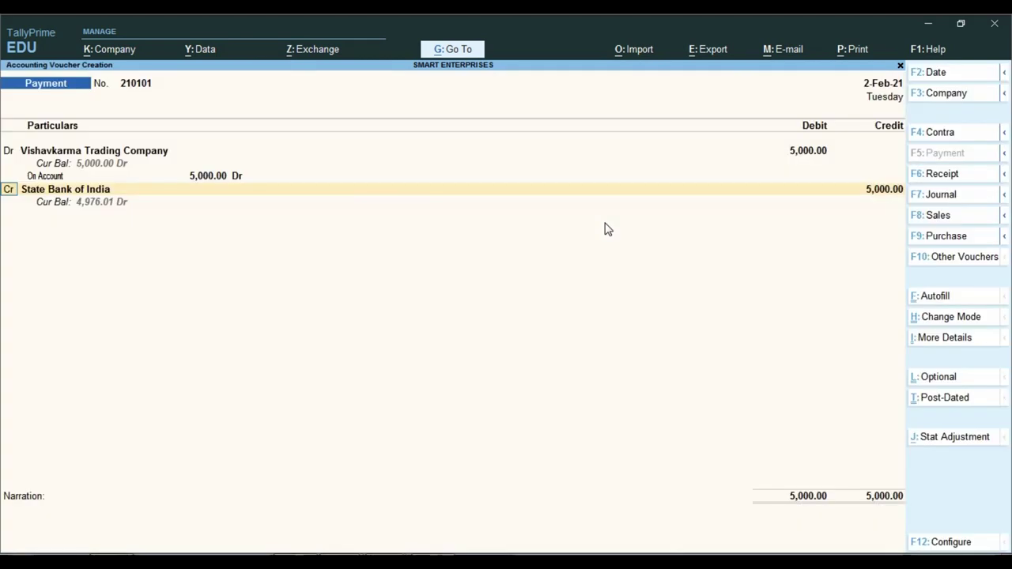
# Credit Bank of India instead of State Bank of India with 5,000 and enter the cheque's instrument number in the bank allocation.
pyautogui.press('Return')
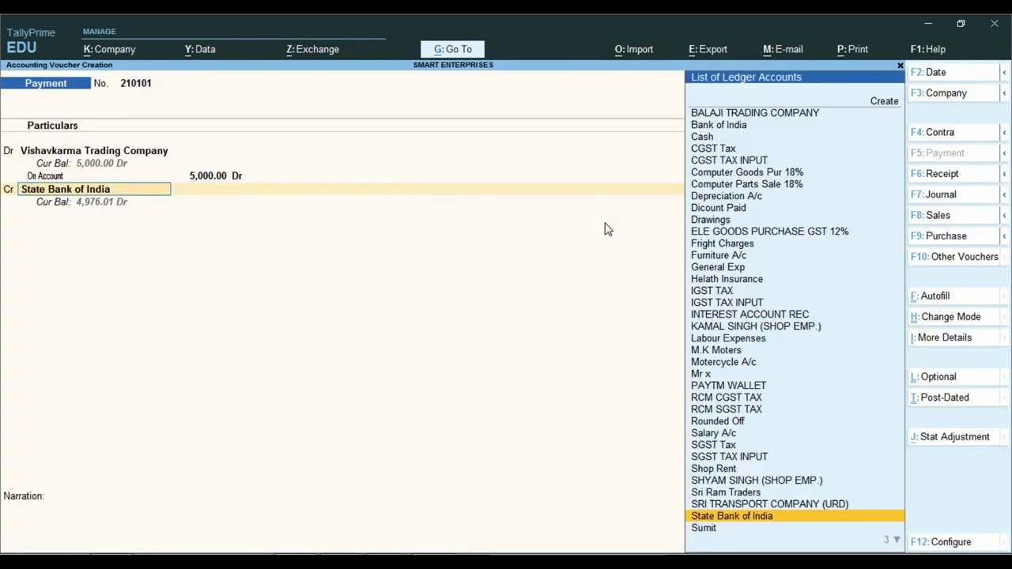
pyautogui.write('Bank')
pyautogui.press('Return')
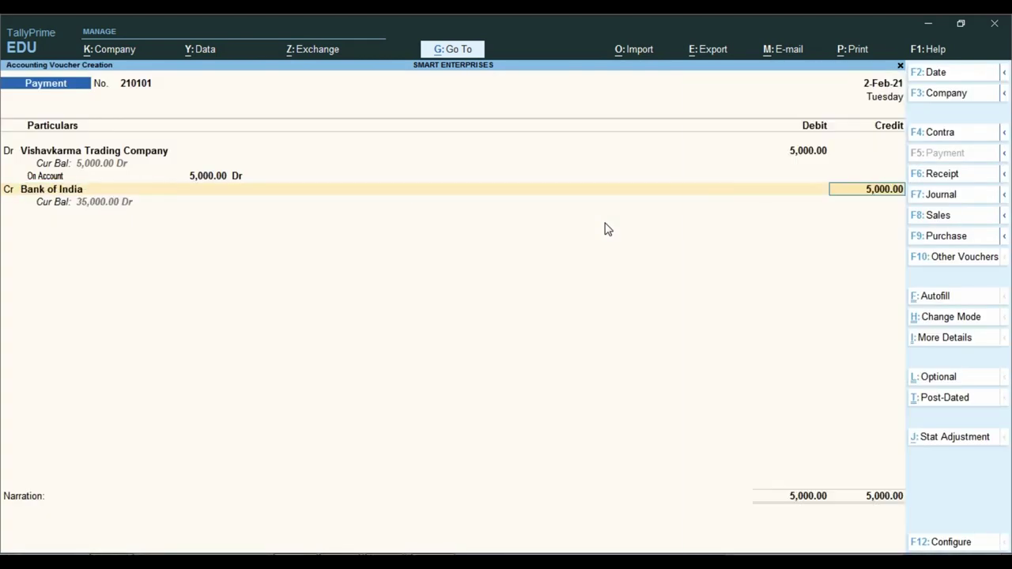
pyautogui.press('Return')
pyautogui.press('Return')
pyautogui.press('Return')
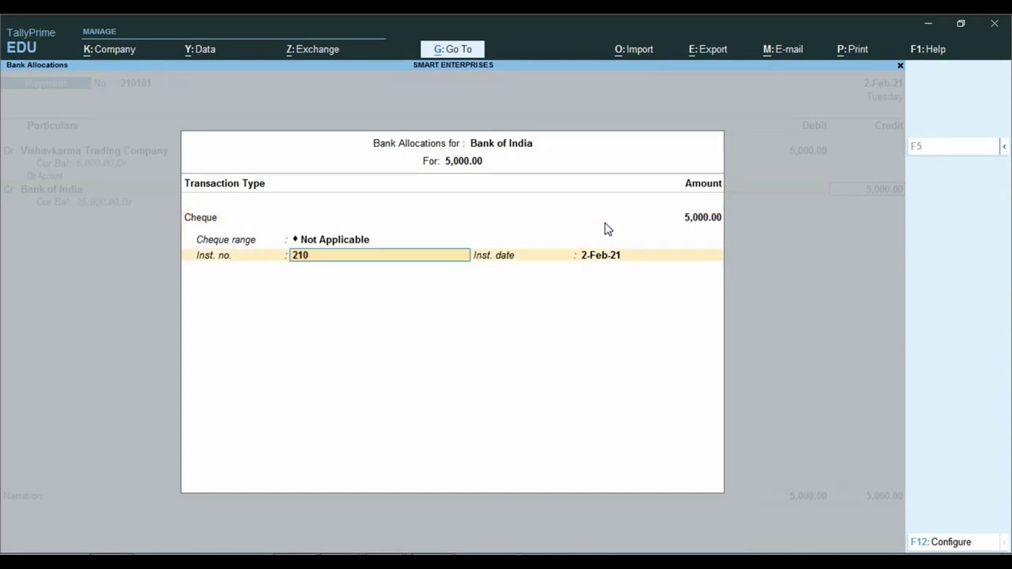
pyautogui.press('Return')
pyautogui.press('Return')
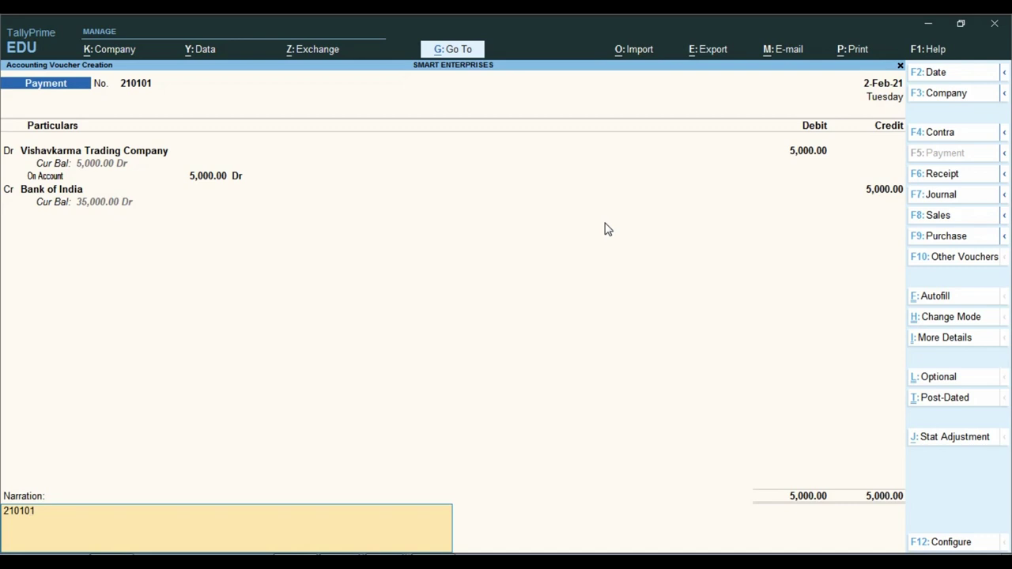
# Enter the narration 210101 CH NO and save the payment voucher.
pyautogui.write('210101 CH NO')
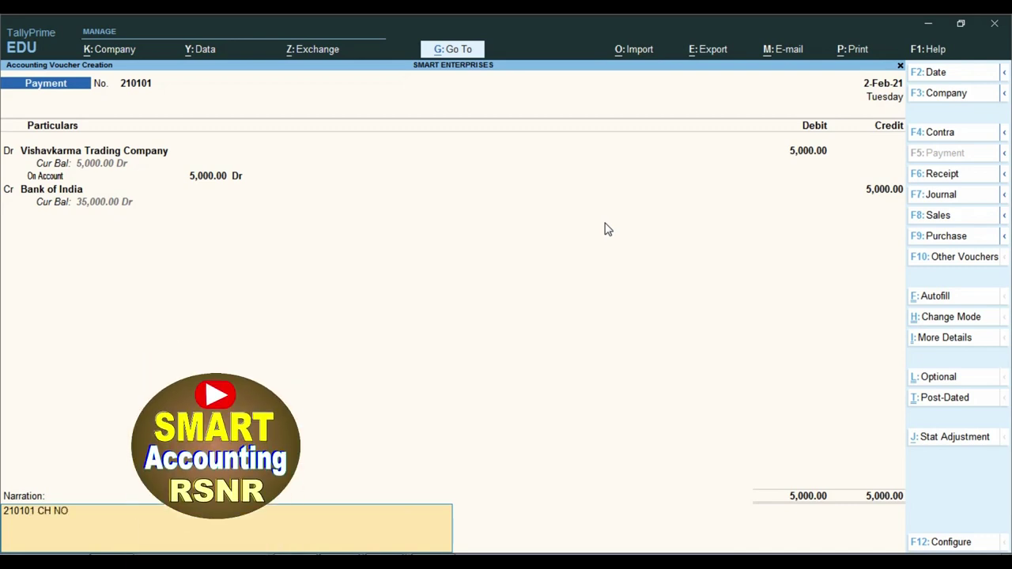
pyautogui.press('Return')
pyautogui.press('y')
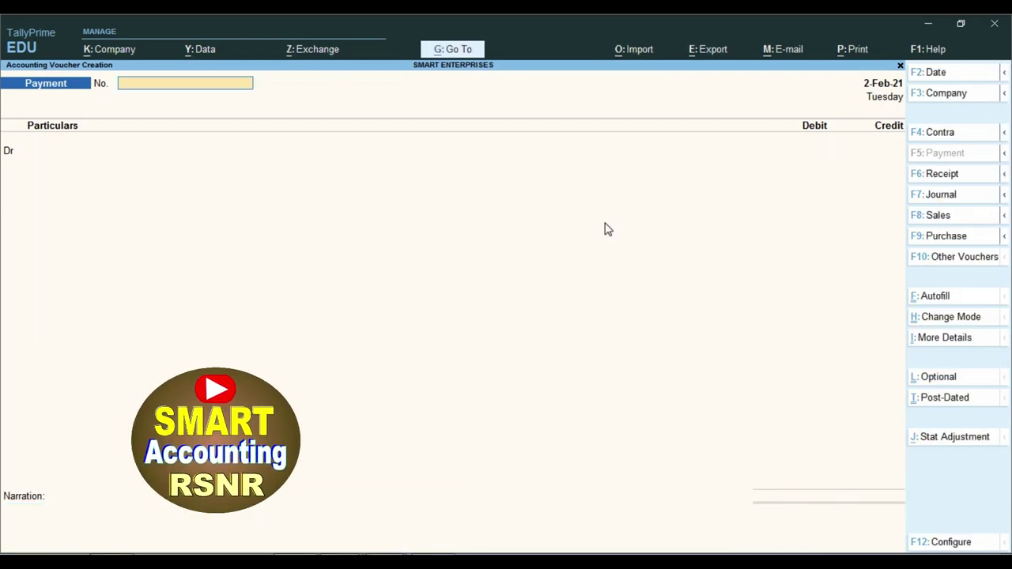
# Examine the c2 cheque image in Windows Photo Viewer and enter 210102 as the new TallyPrime payment voucher's number.
pyautogui.hotkey('alt', 'Tab')
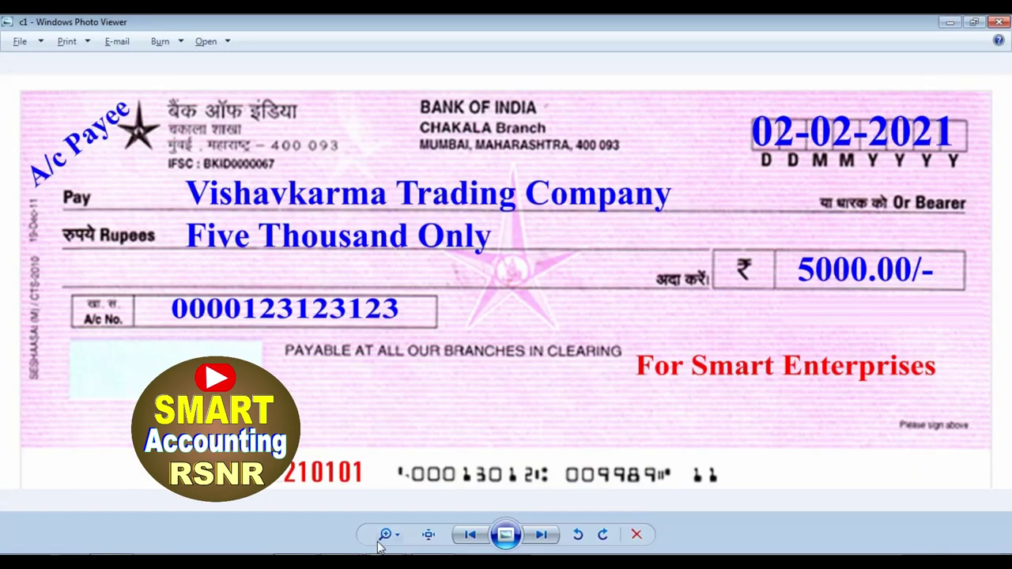
pyautogui.click(538, 537)
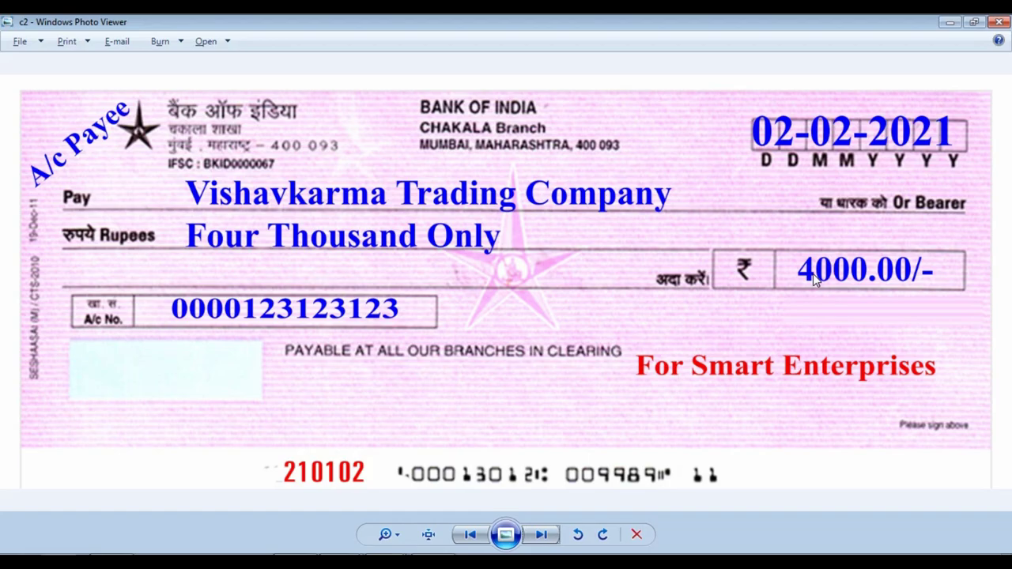
pyautogui.hotkey('alt', 'Tab')
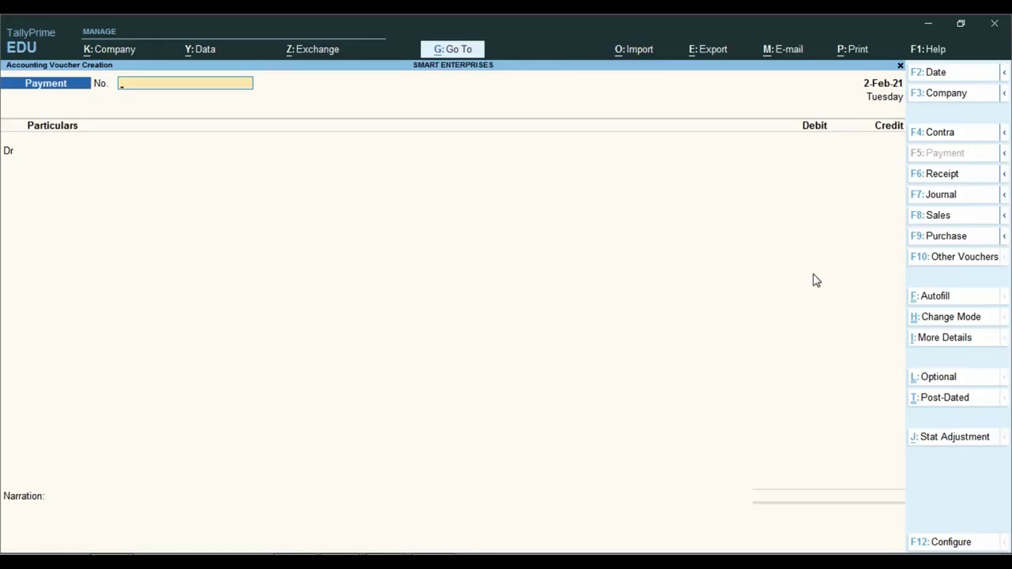
pyautogui.press('ctrl')
pyautogui.write('210101')
pyautogui.press('Return')
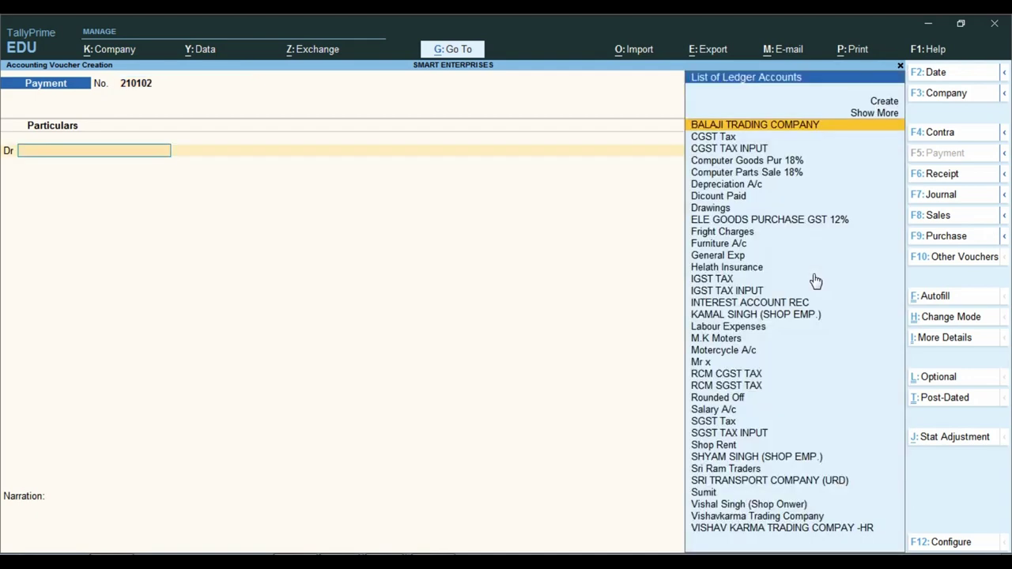
# Debit Vishavkarma Trading Company with 4,000 in payment voucher 210102.
pyautogui.write('VIS')
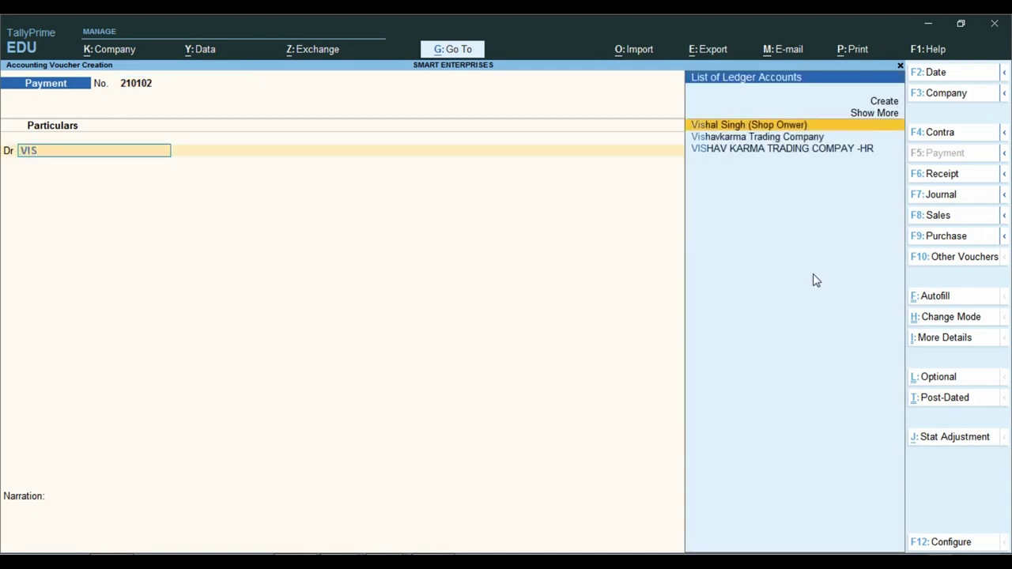
pyautogui.press('Down')
pyautogui.press('Return')
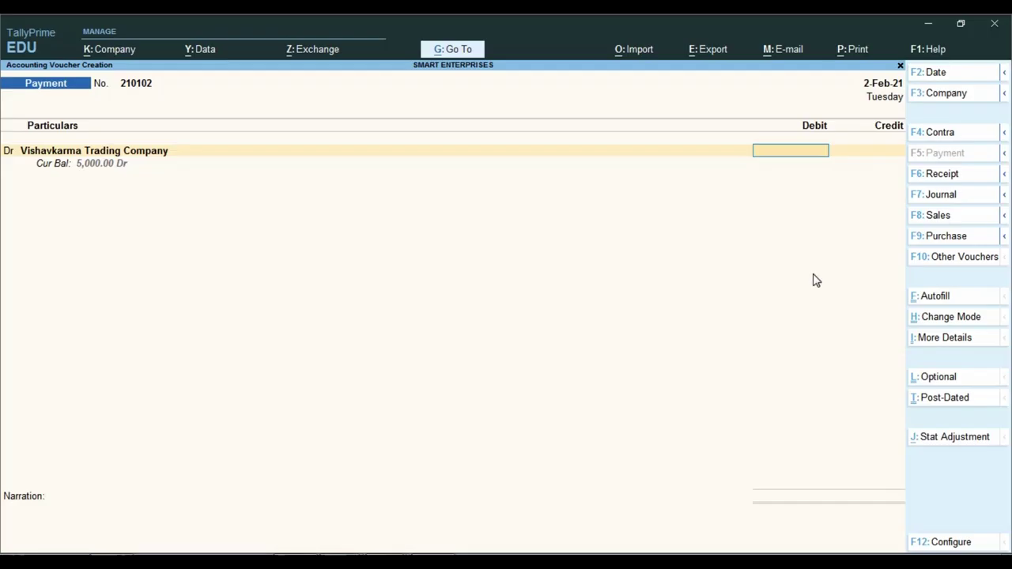
pyautogui.write('4000')
pyautogui.press('Return')
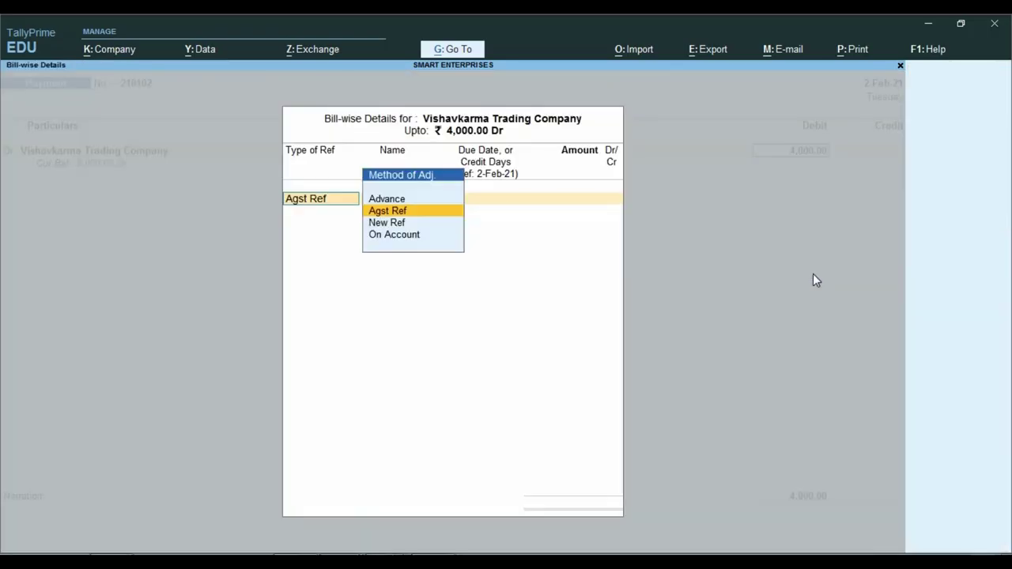
# Allocate the 4,000 debit for Vishavkarma Trading Company as On Account in the bill-wise details.
pyautogui.press('Down')
pyautogui.press('Down')
pyautogui.press('Return')
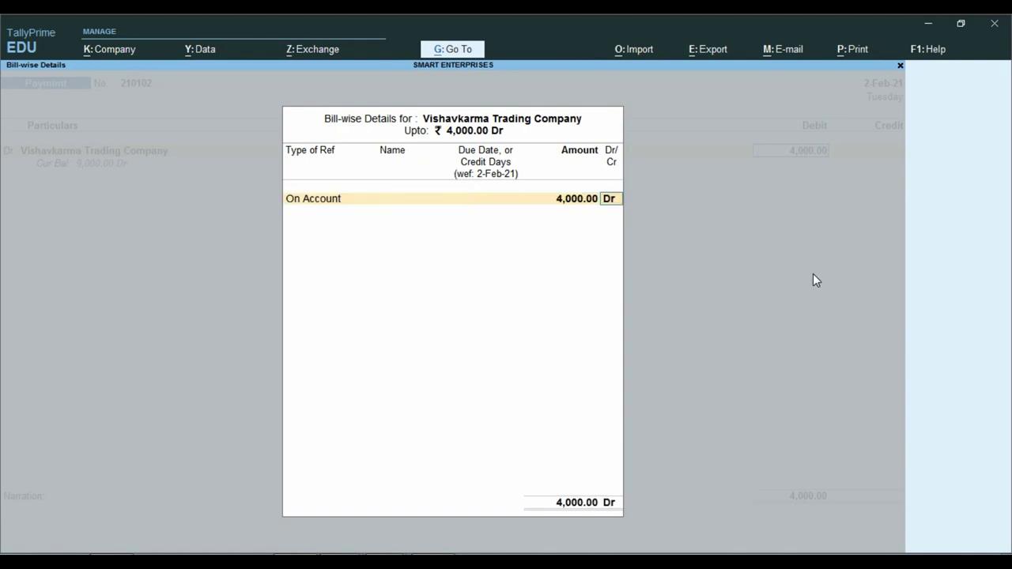
pyautogui.press('Return')
pyautogui.press('Return')
# Credit Bank of India with 4,000 and enter 210102 as the cheque's instrument number in the bank allocation.
pyautogui.press('Return')
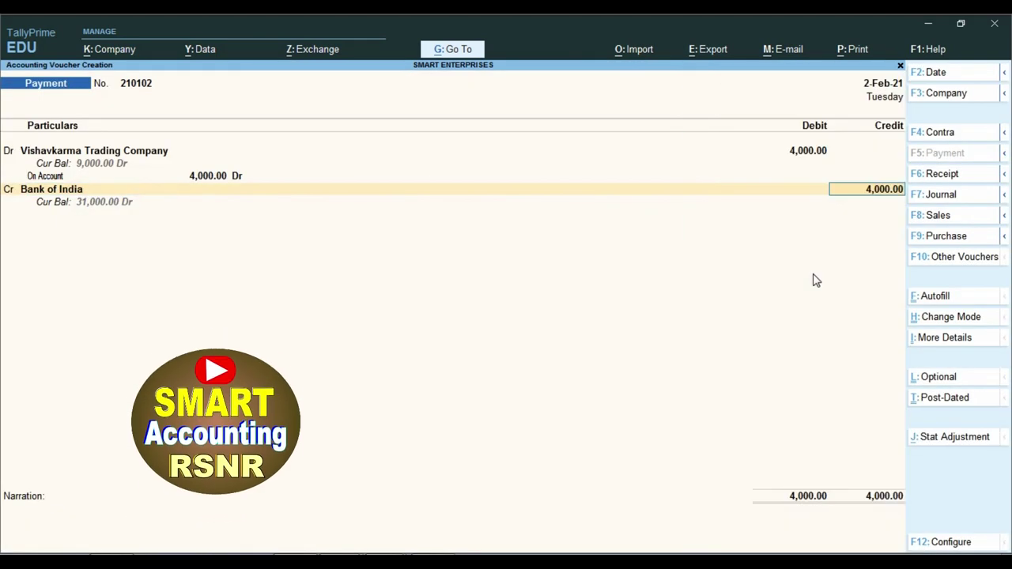
pyautogui.press('Return')
pyautogui.press('Return')
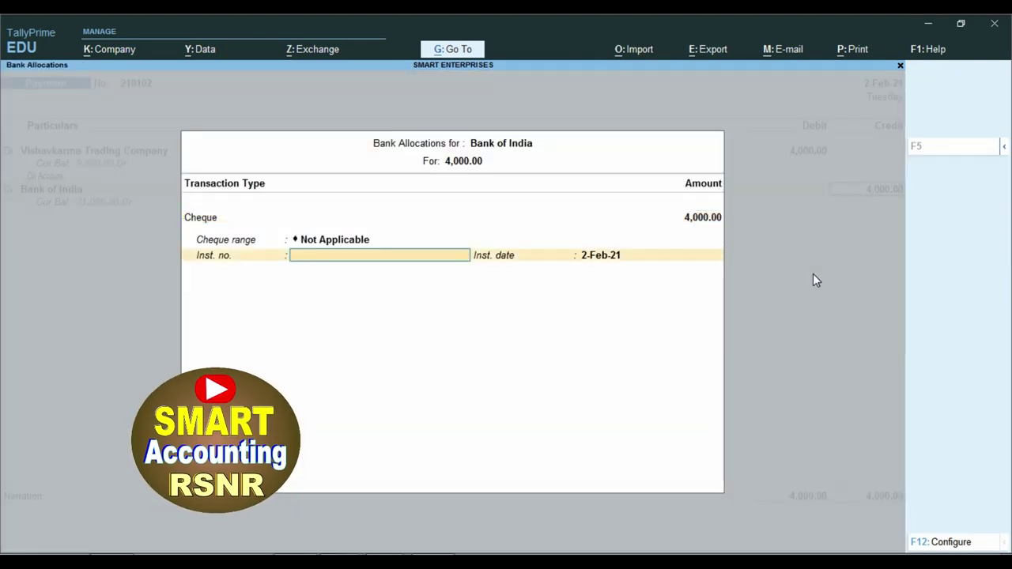
pyautogui.write('210102')
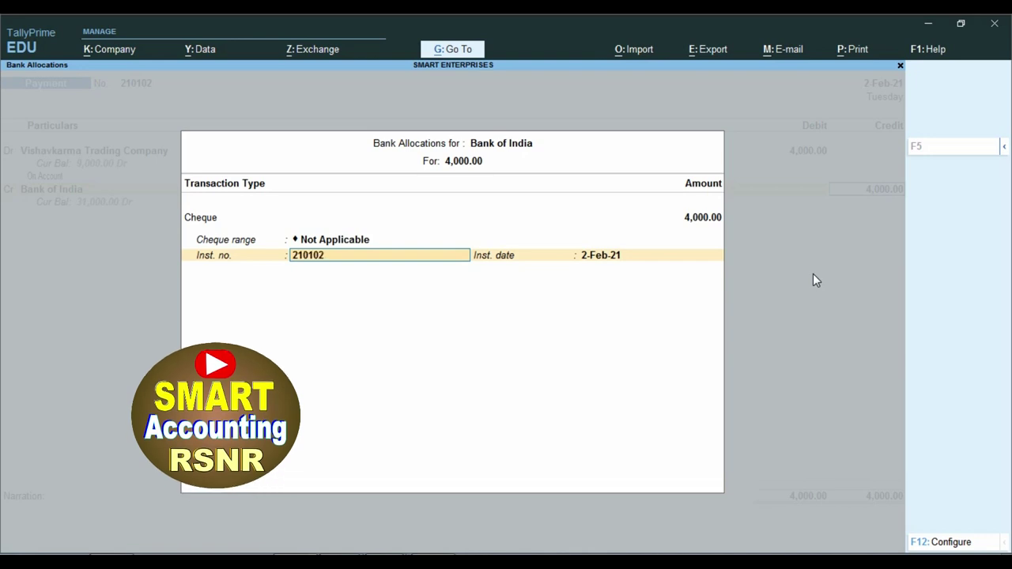
pyautogui.press('Return')
pyautogui.press('Return')
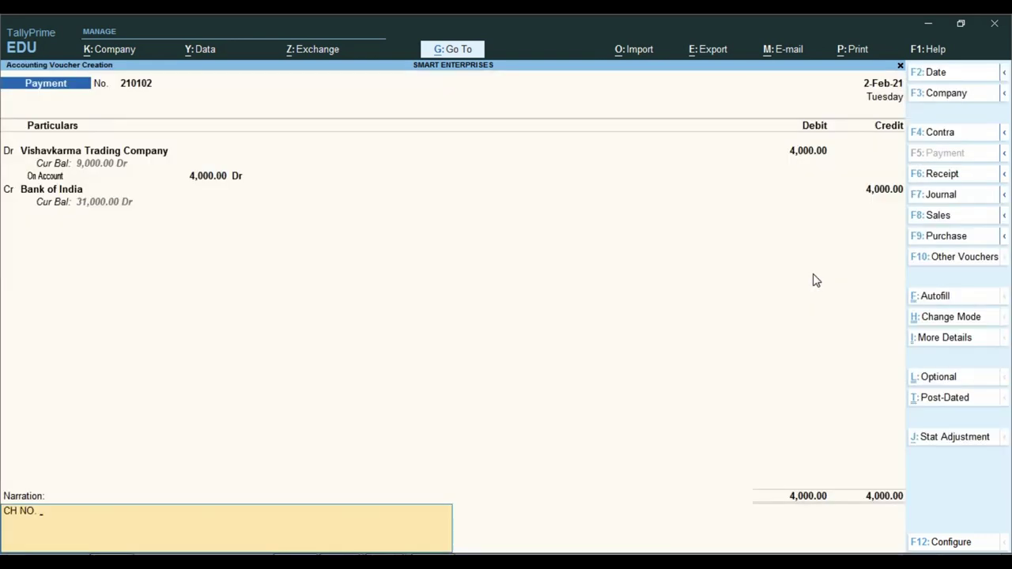
# Enter the narration CH NO. 210102 and save the payment voucher.
pyautogui.write('CH NO. 210102')
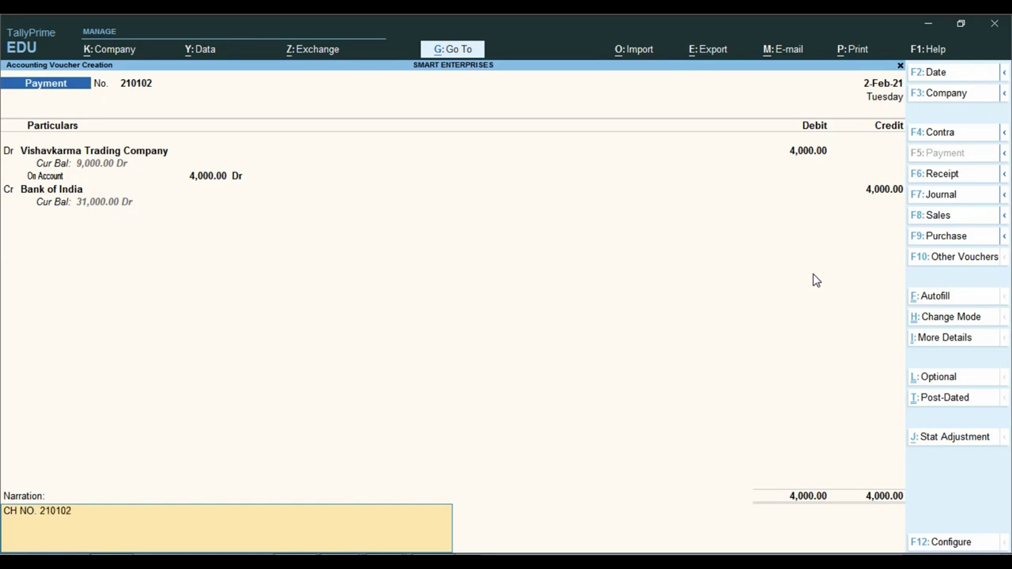
pyautogui.press('Return')
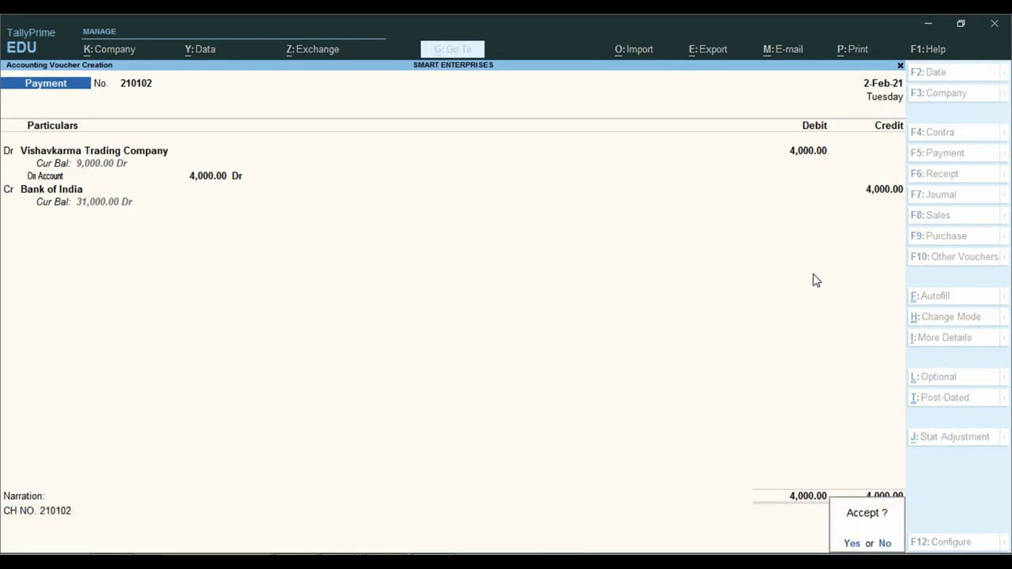
pyautogui.press('Return')
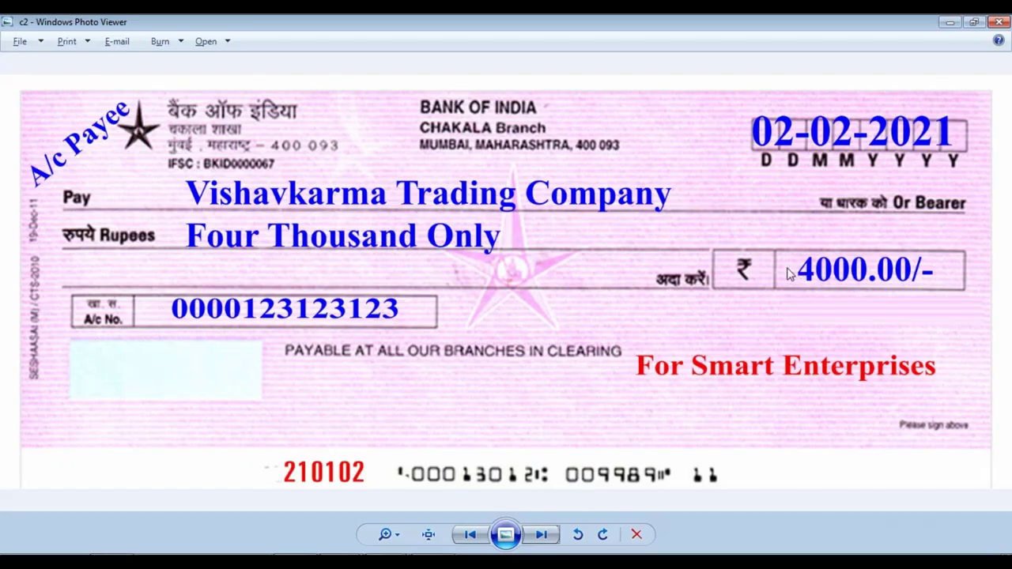
# View the c3 cheque image in Windows Photo Viewer and enter 210103 as the new TallyPrime payment voucher's number.
pyautogui.click(551, 539)
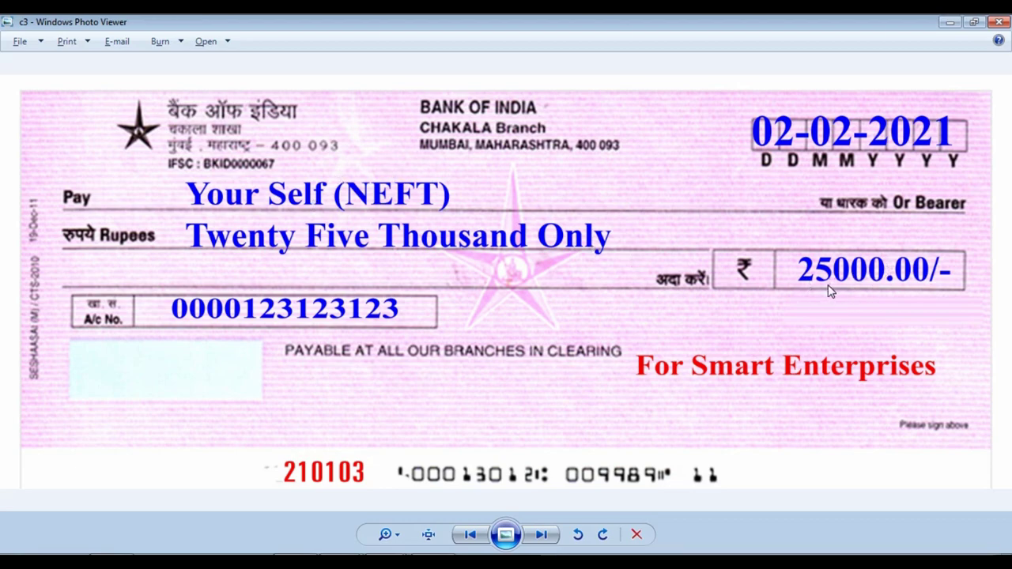
pyautogui.hotkey('alt', 'Tab')
pyautogui.write('210102')
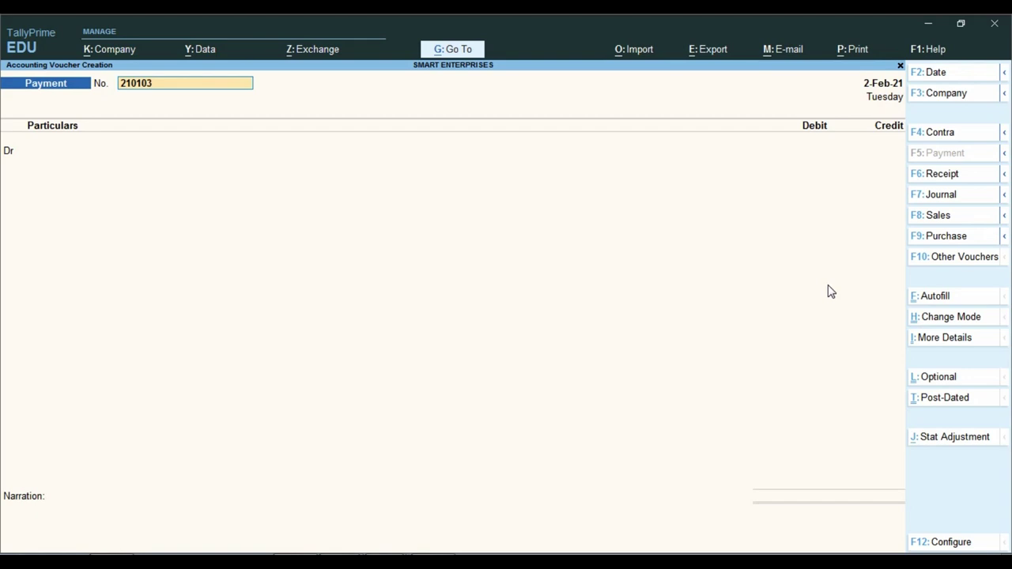
pyautogui.press('Return')
# Debit Vishavkarma Trading Company with 25,000 in payment voucher 210103.
pyautogui.write('VISH')
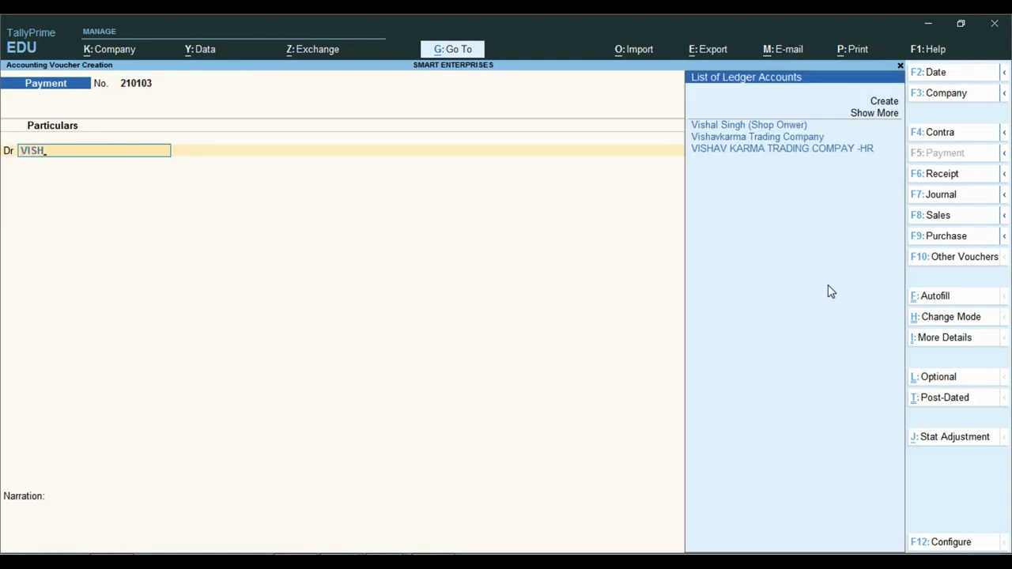
pyautogui.press('Down')
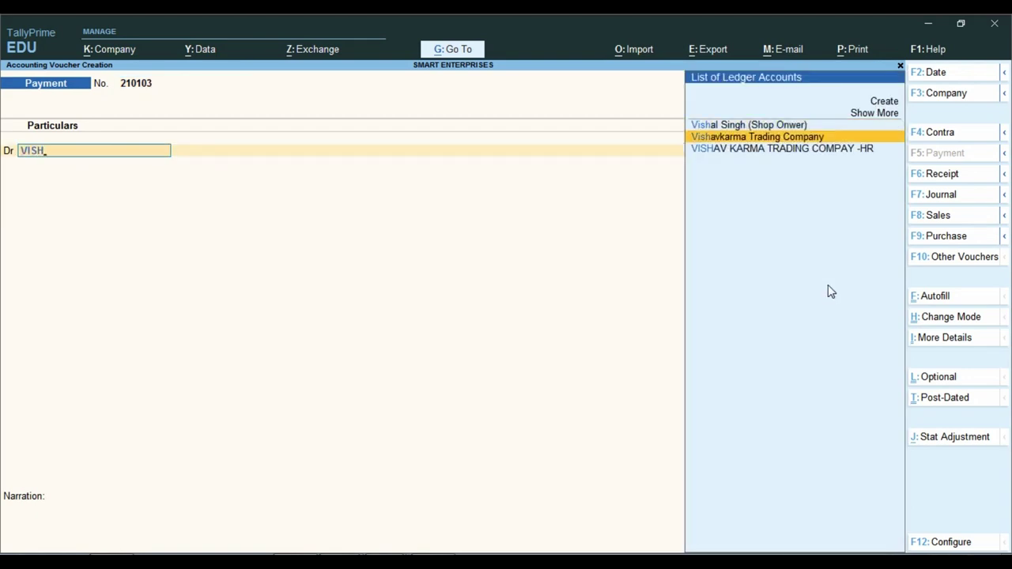
pyautogui.press('Return')
pyautogui.write('25,000')
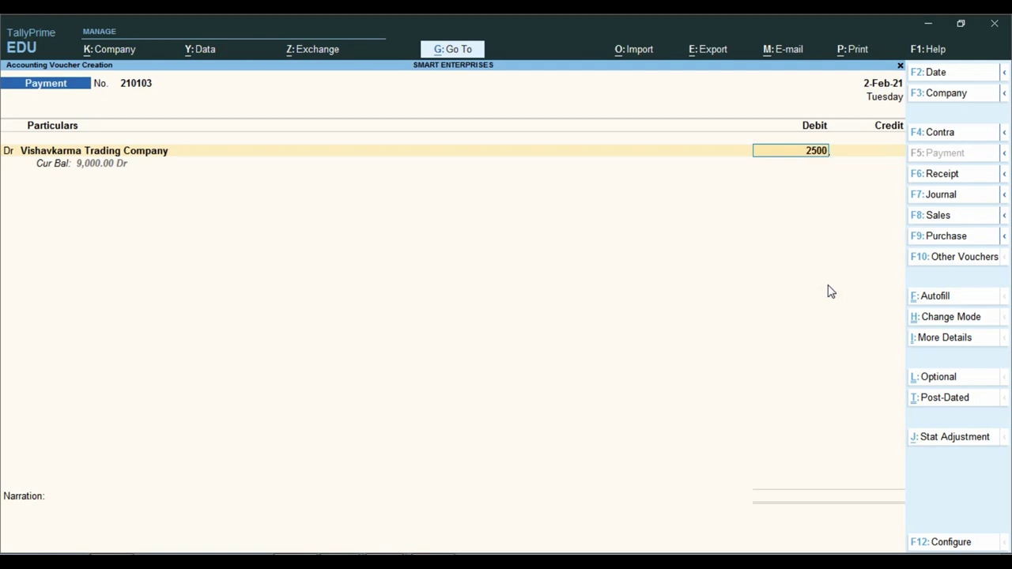
pyautogui.press('Return')
# Allocate the 25,000 debit as On Account in the bill-wise details.
pyautogui.press('Down')
pyautogui.press('Down')
pyautogui.press('Return')
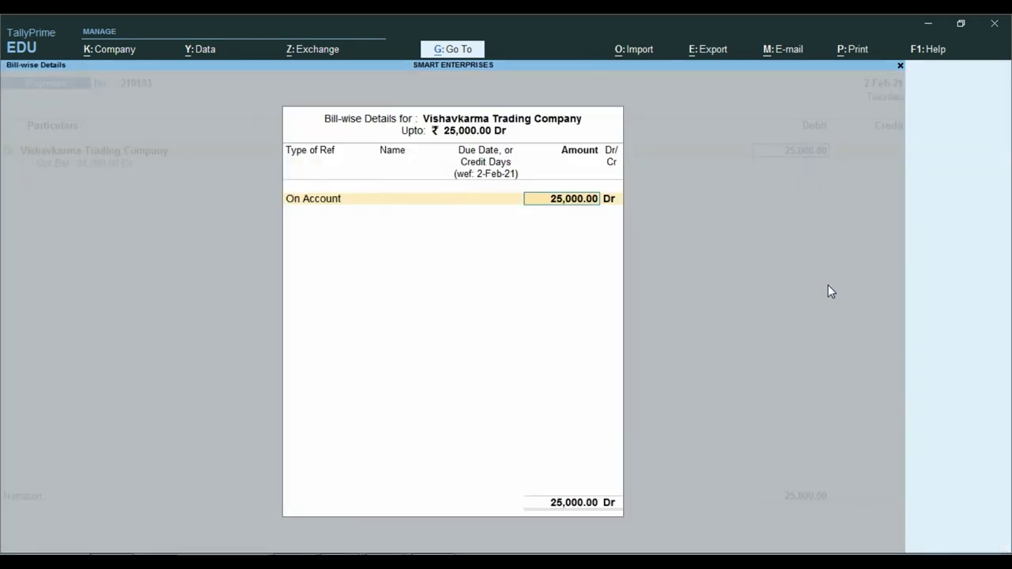
pyautogui.press('Return')
pyautogui.press('Return')
pyautogui.press('Return')
# Credit Bank of India with 25,000 and enter NEFT 210103 as the instrument number in the bank allocation.
pyautogui.press('Return')
pyautogui.press('Return')
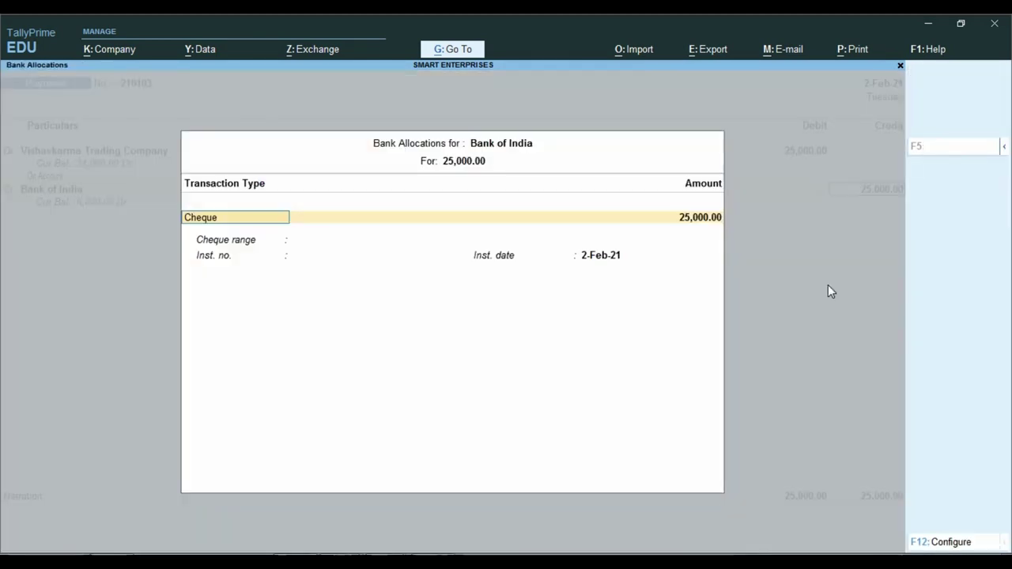
pyautogui.press('Return')
pyautogui.press('Return')
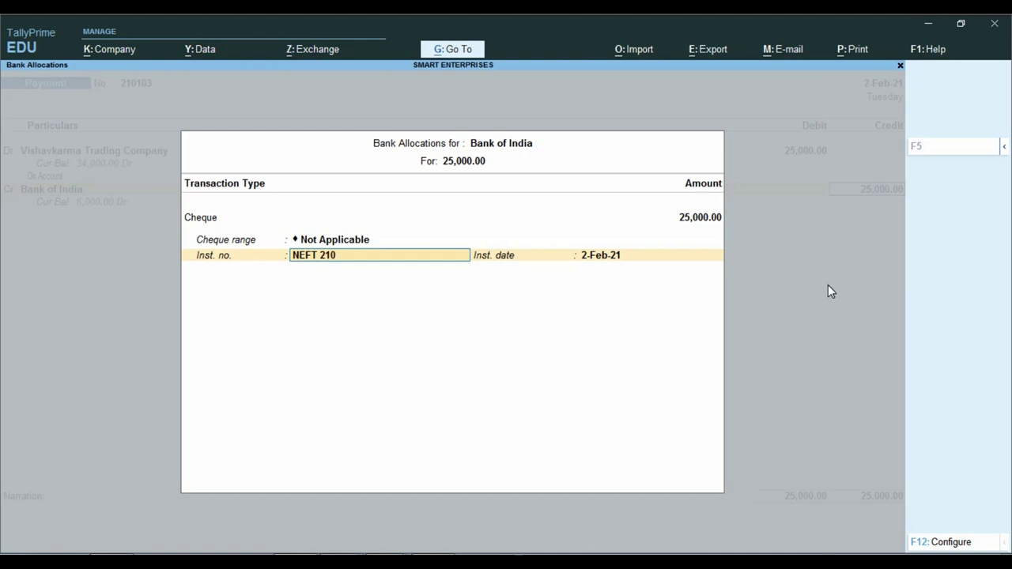
pyautogui.press('Return')
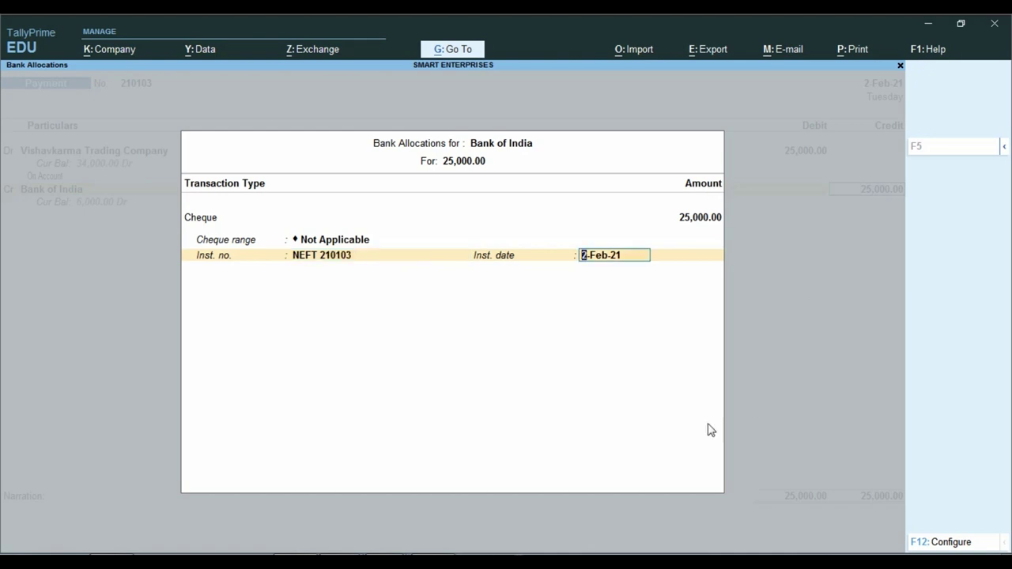
# Examine the remittance fields of rtgs form.pdf in Adobe Reader at 100% zoom, check the c3 cheque image, and return to TallyPrime.
pyautogui.moveTo(341, 561)
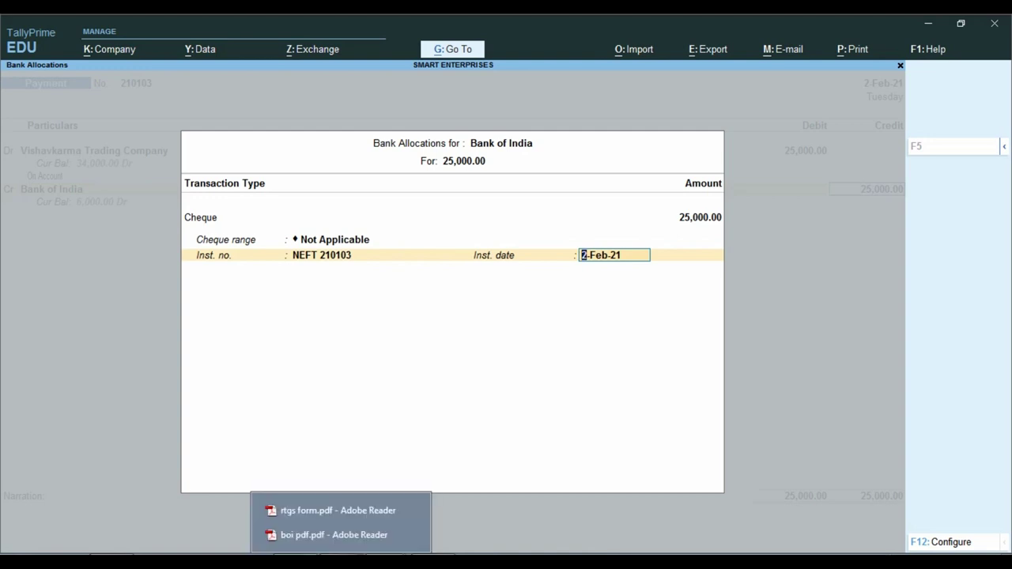
pyautogui.click(332, 510)
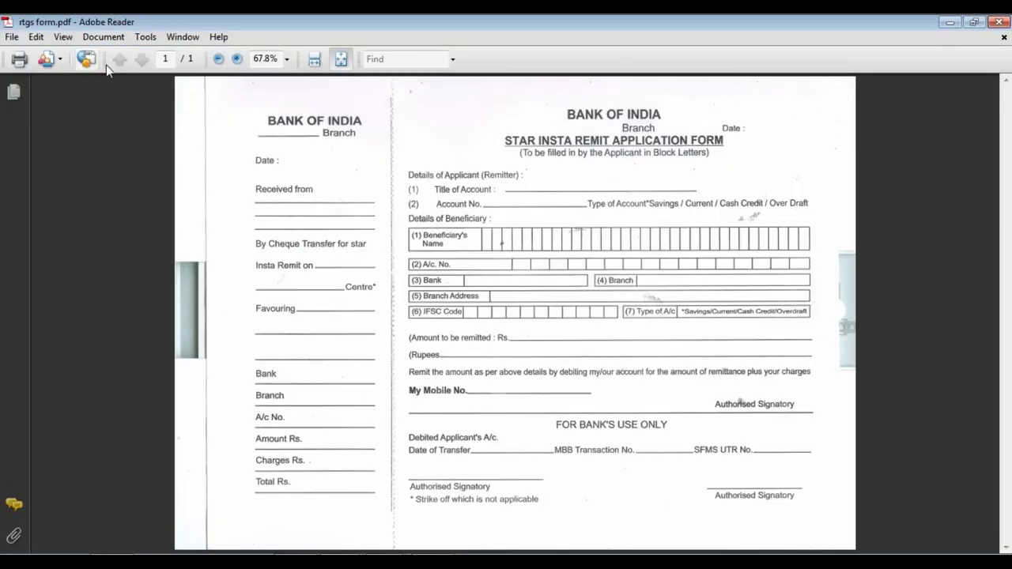
pyautogui.click(286, 58)
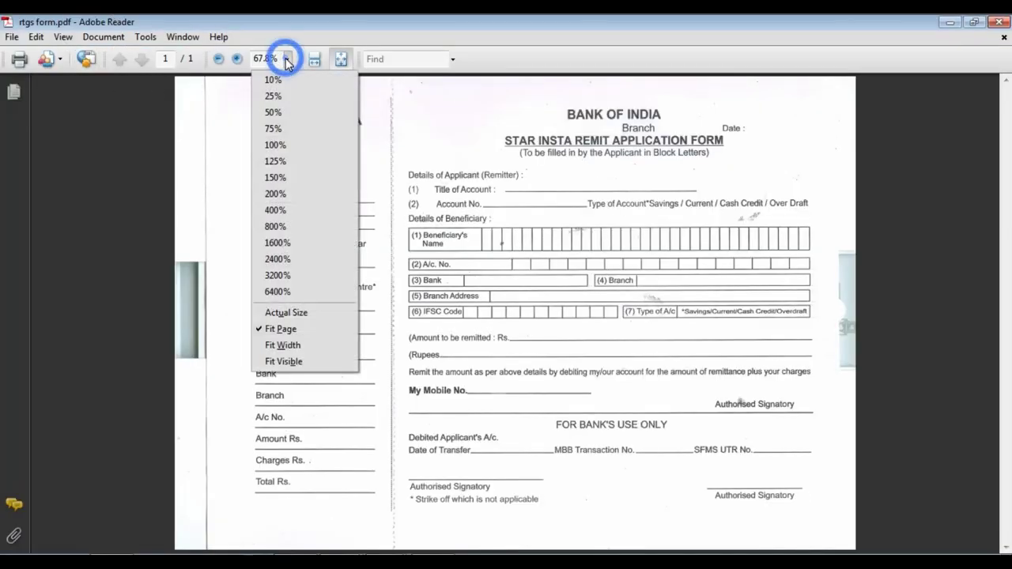
pyautogui.click(277, 144)
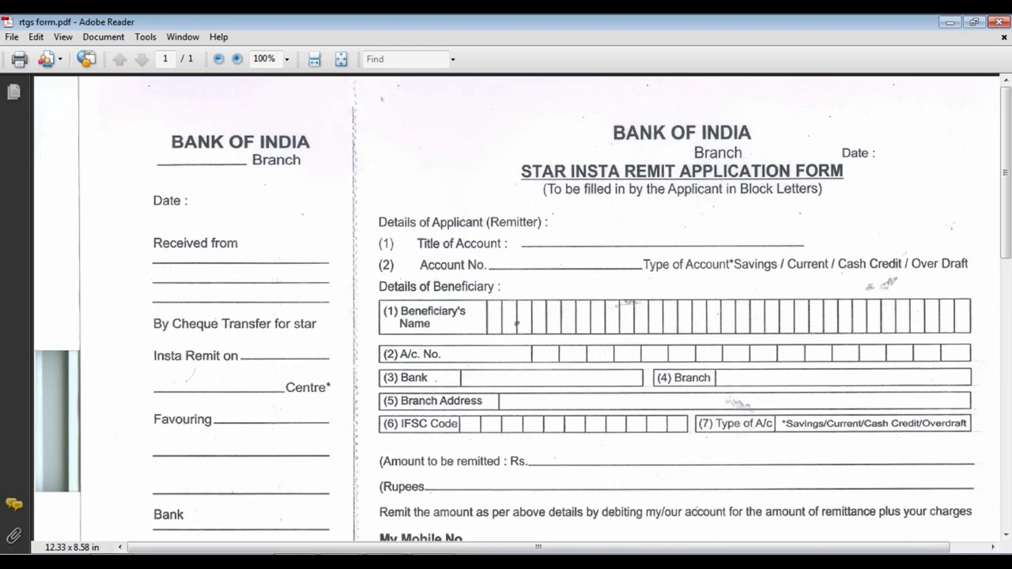
pyautogui.click(361, 485)
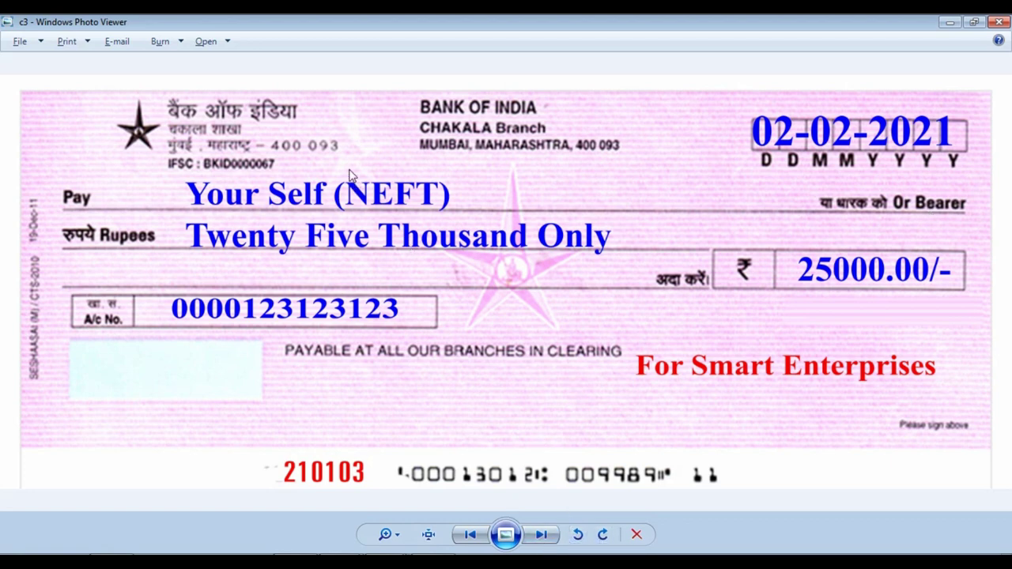
pyautogui.moveTo(356, 557)
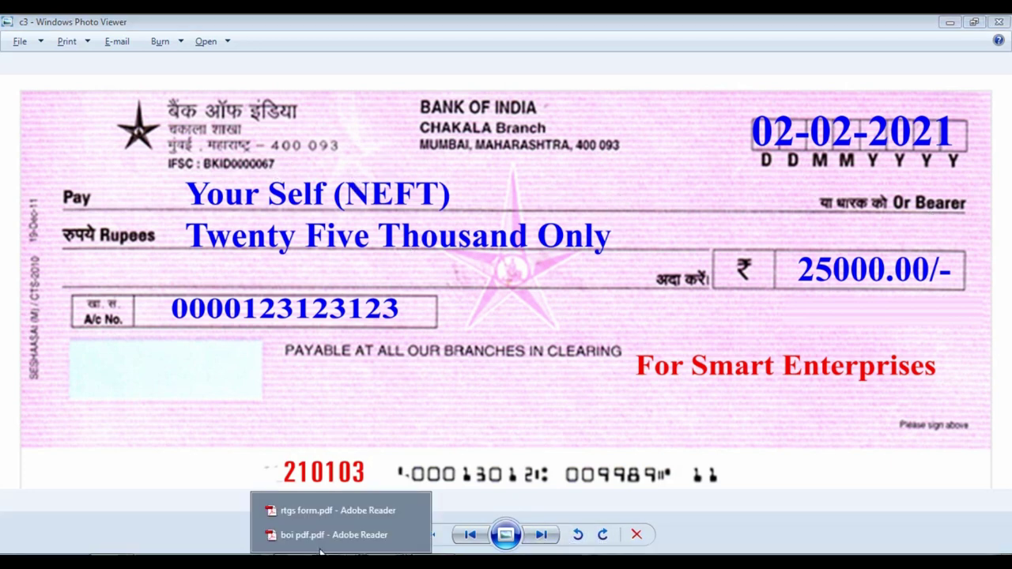
pyautogui.click(309, 516)
pyautogui.scroll(-1, 554, 285)
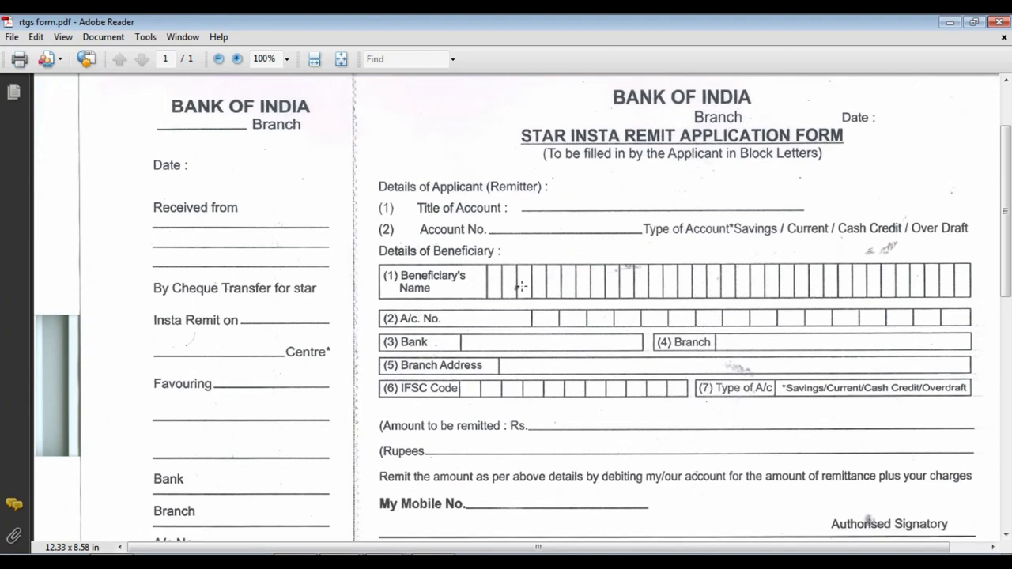
pyautogui.scroll(-1, 521, 287)
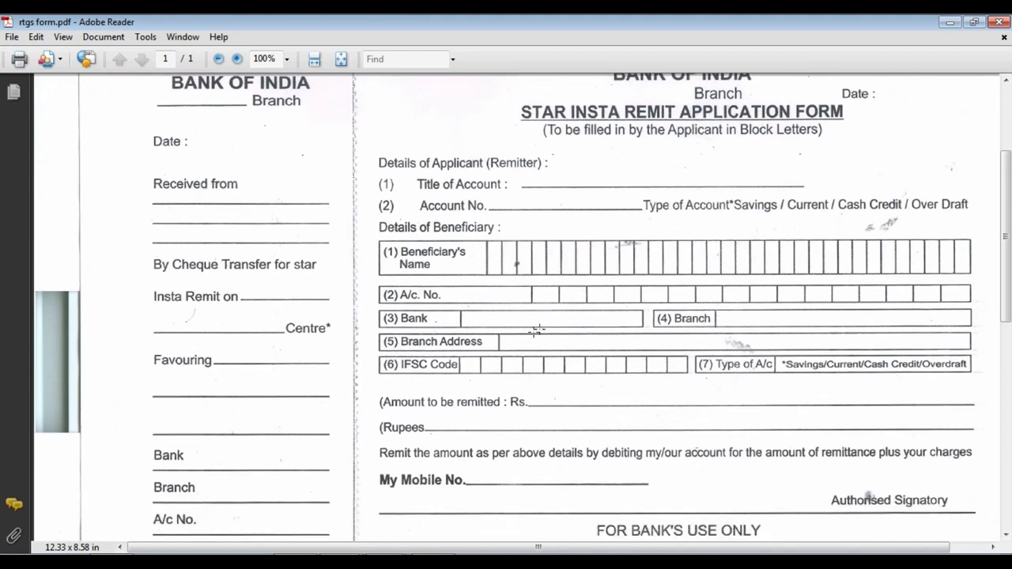
pyautogui.scroll(-1, 507, 320)
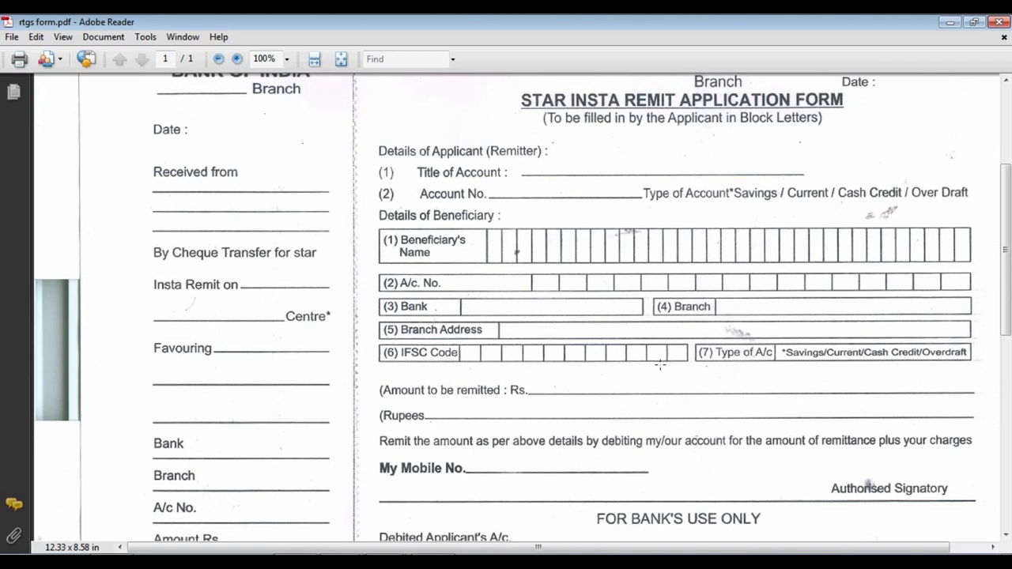
pyautogui.scroll(3, 660, 365)
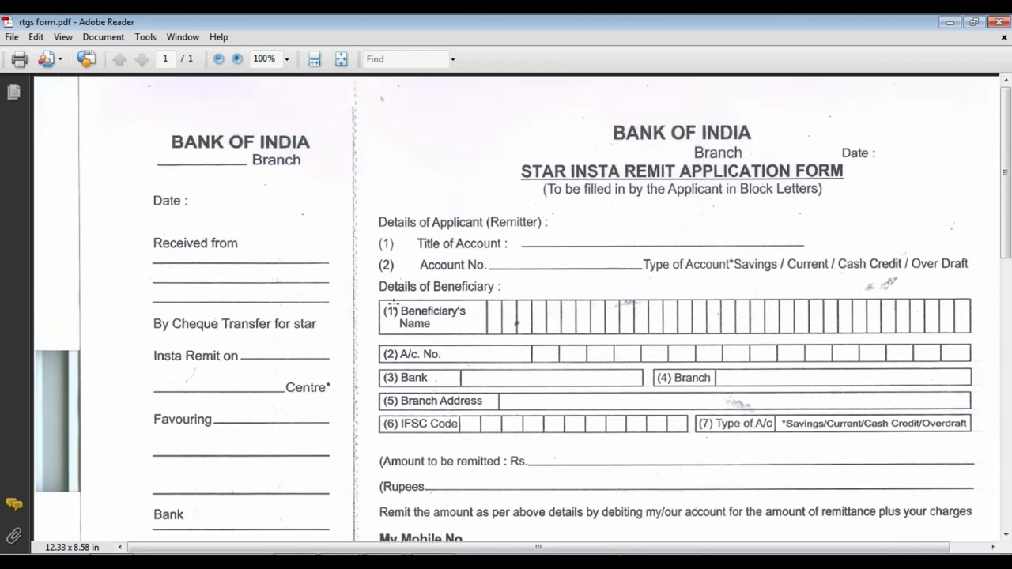
pyautogui.click(313, 551)
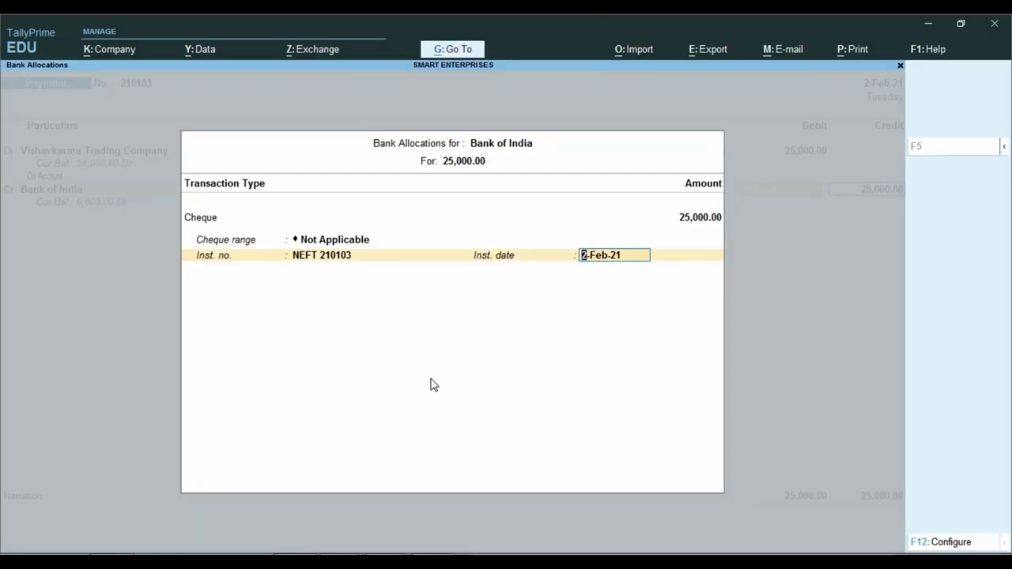
# Accept the bank allocation, save payment voucher 210103 without a narration, and leave voucher creation.
pyautogui.press('Return')
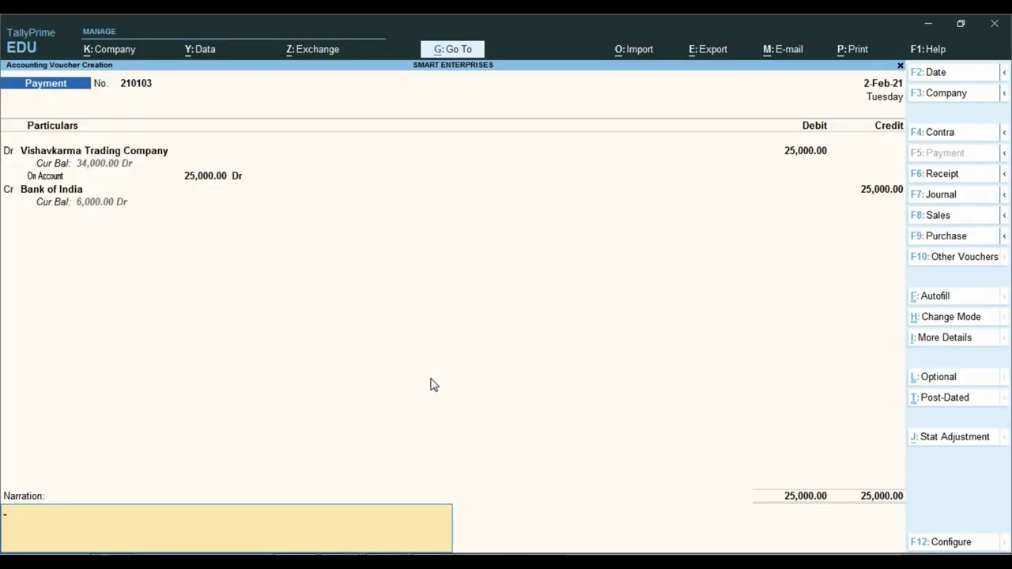
pyautogui.press('Return')
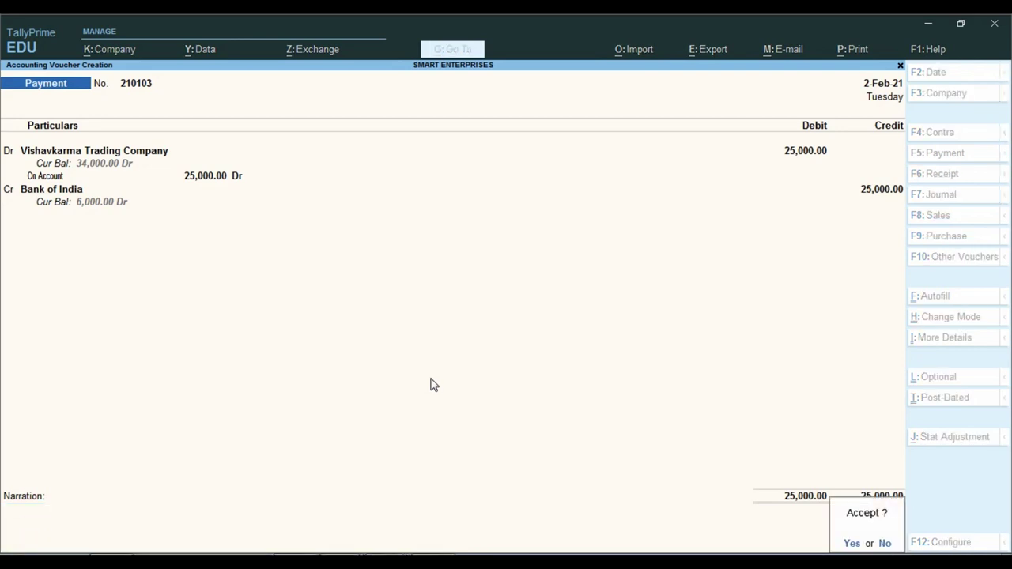
pyautogui.press('Return')
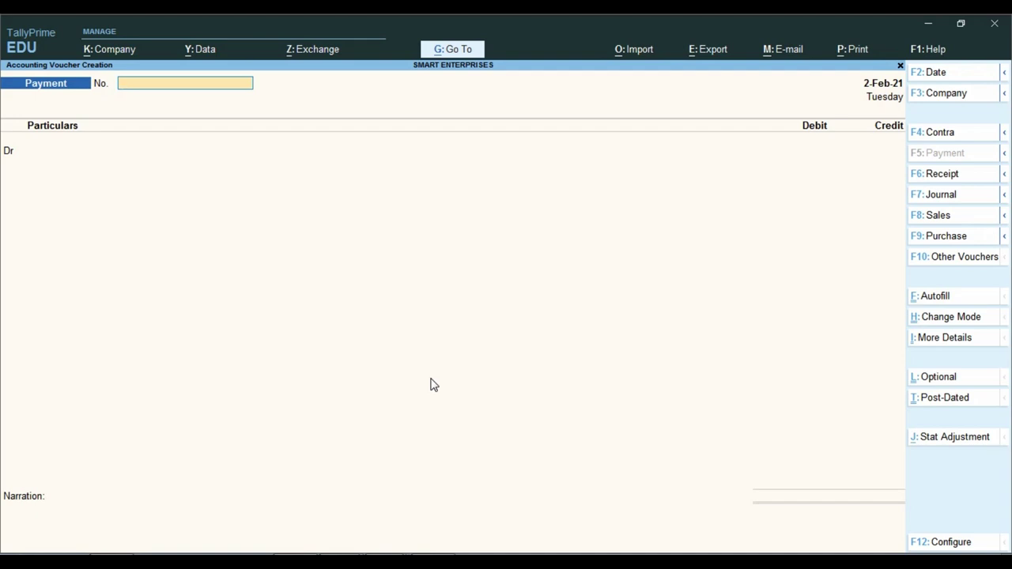
pyautogui.press('Escape')
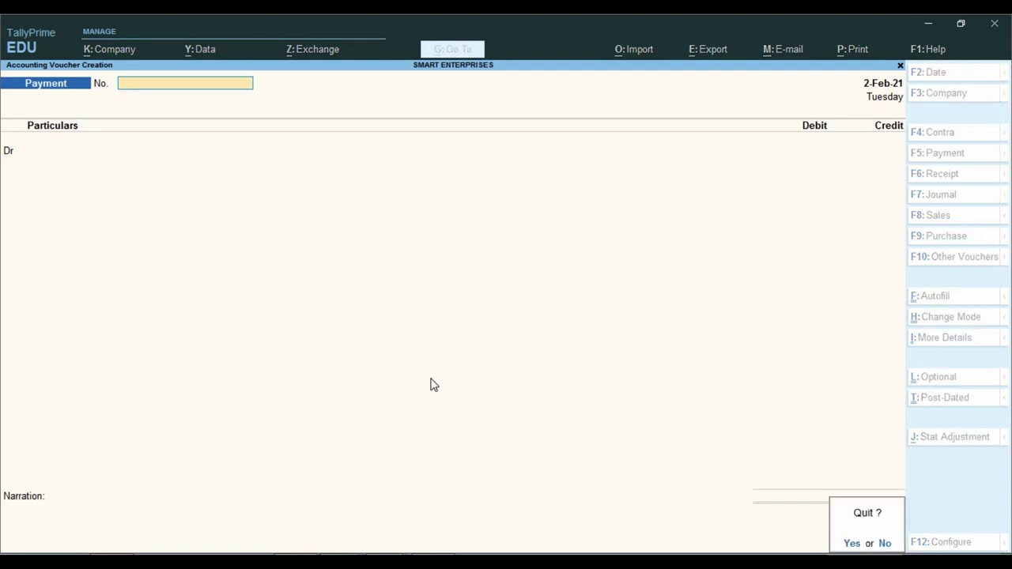
pyautogui.press('Return')
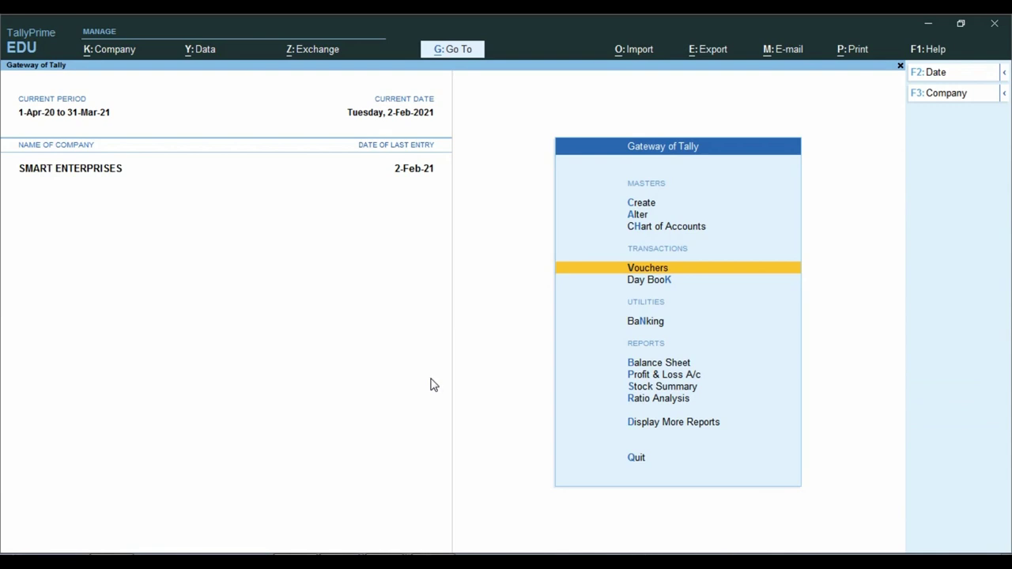
# Open the Bank of India ledger report from the Account Books reports.
pyautogui.press('Down')
pyautogui.press('Down')
pyautogui.press('Down')
pyautogui.press('Down')
pyautogui.press('Down')
pyautogui.press('Down')
pyautogui.press('Down')
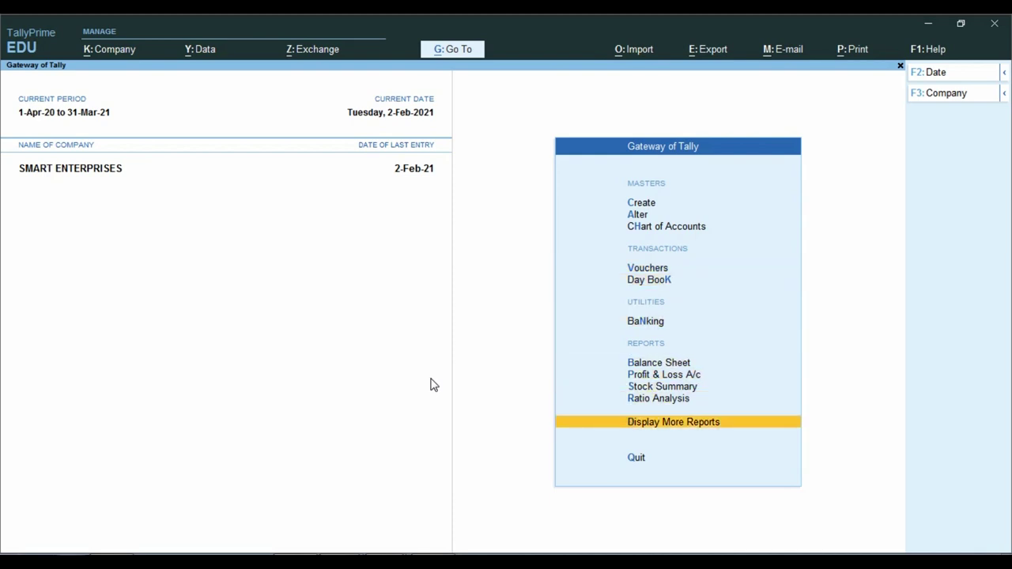
pyautogui.press('Return')
pyautogui.press('Down')
pyautogui.press('Down')
pyautogui.press('Down')
pyautogui.press('Down')
pyautogui.press('Return')
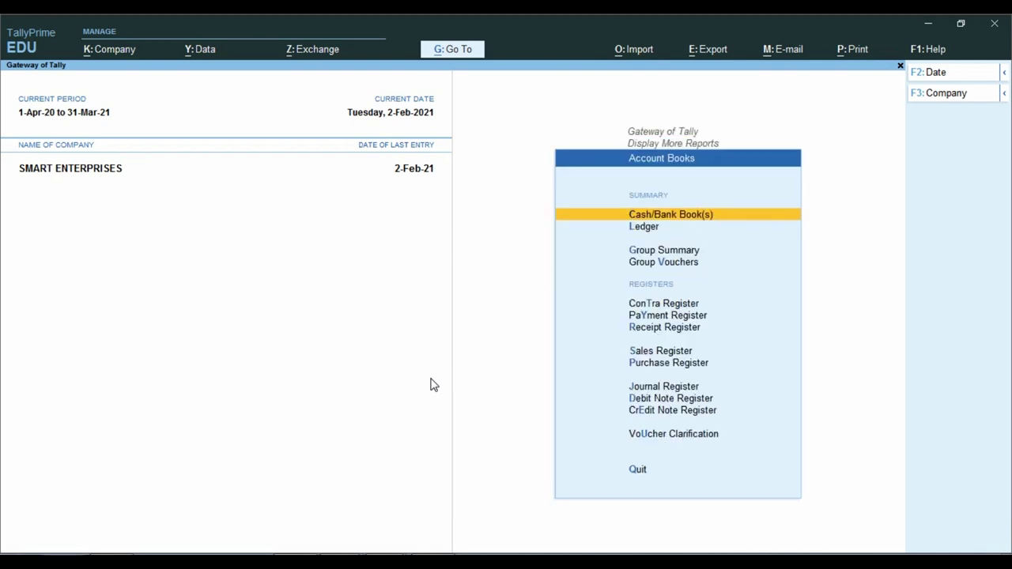
pyautogui.press('Down')
pyautogui.press('Return')
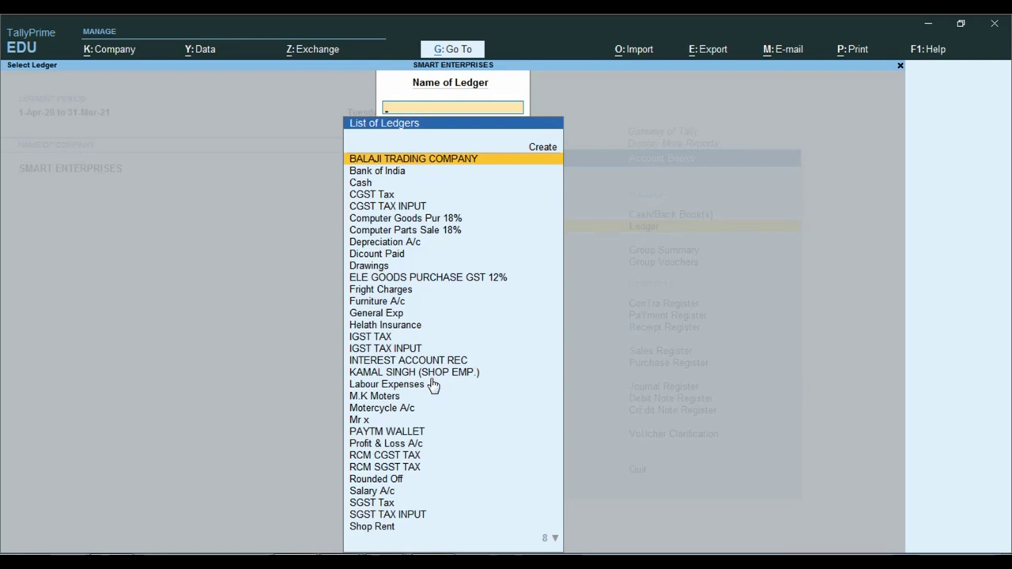
pyautogui.write('BANK')
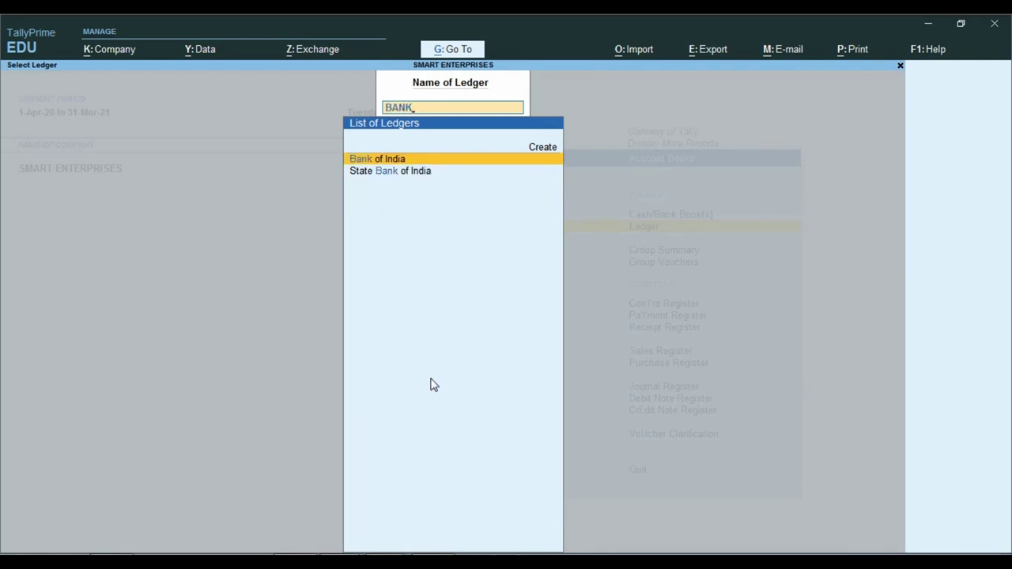
pyautogui.press('Return')
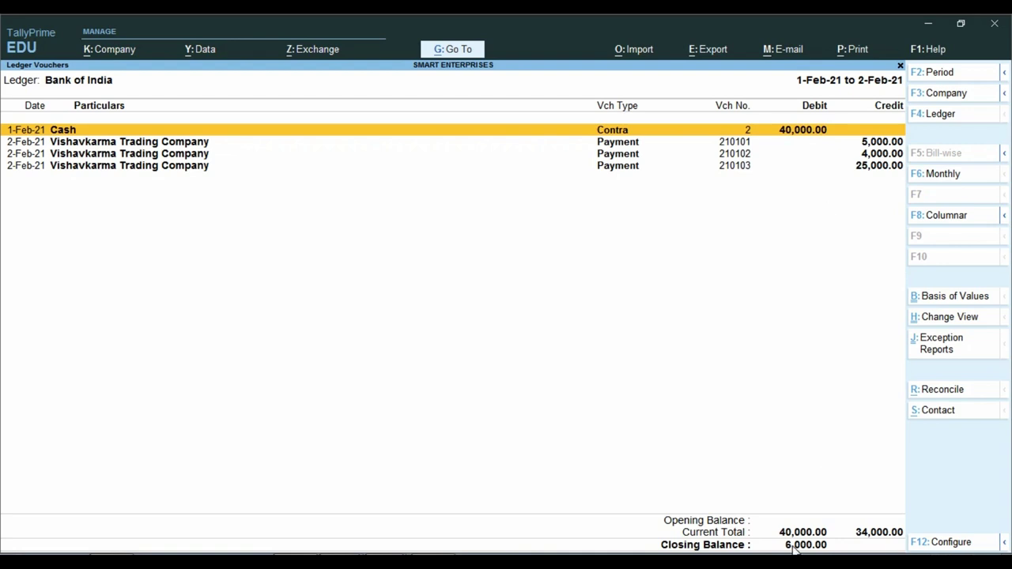
# Examine Bank of India's closing balance, the contra debit, and the payment credits with their voucher numbers.
pyautogui.press('ctrl')
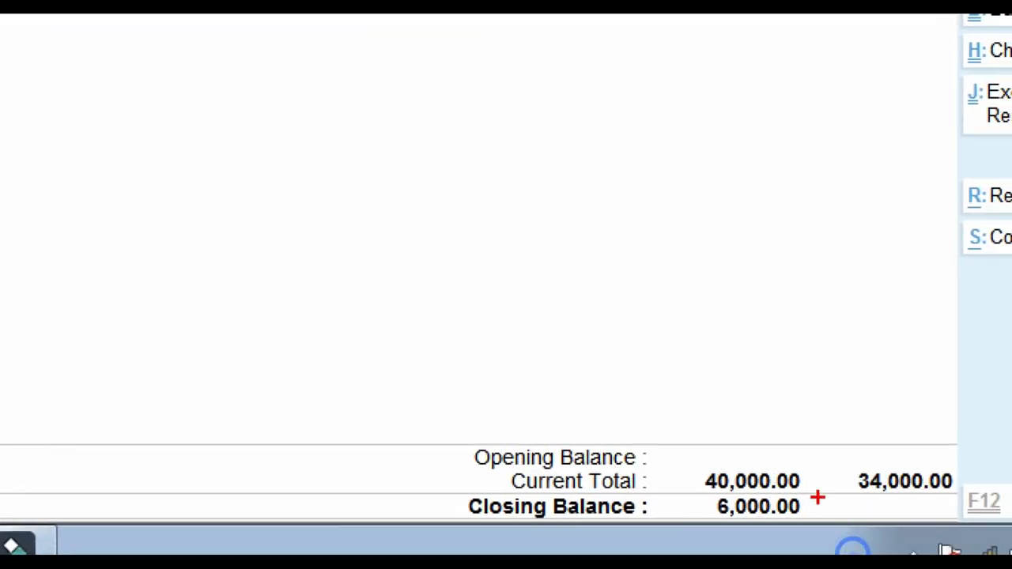
pyautogui.moveTo(677, 489)
pyautogui.mouseDown()
pyautogui.moveTo(785, 524)
pyautogui.moveTo(834, 523)
pyautogui.mouseUp()
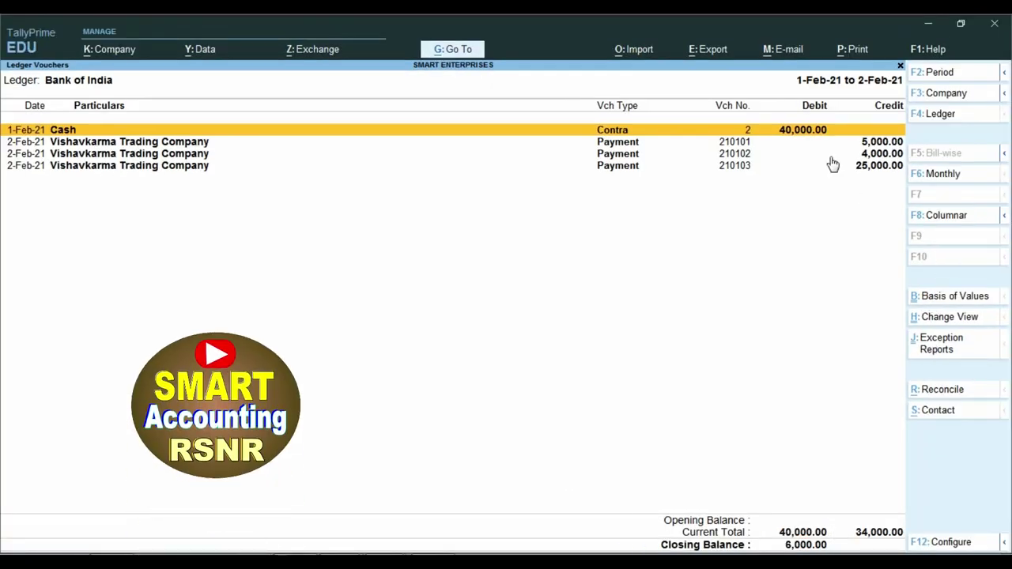
pyautogui.press('ctrl')
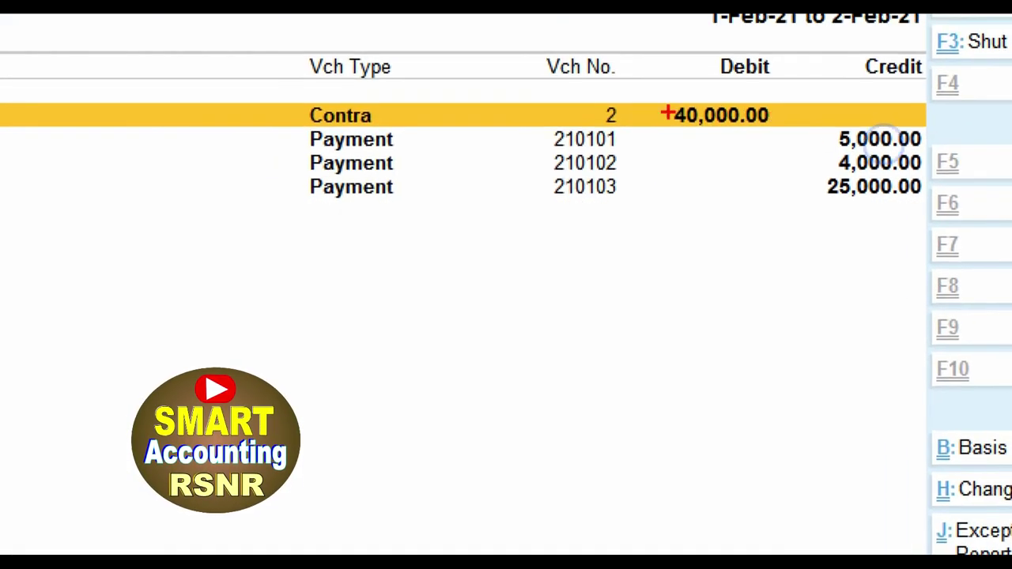
pyautogui.moveTo(646, 88); pyautogui.dragTo(771, 158)
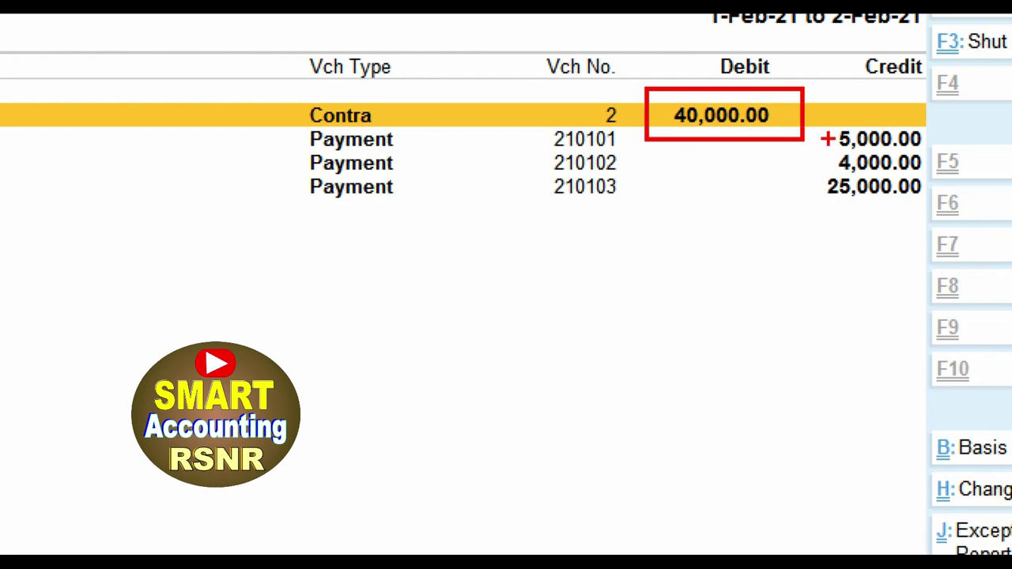
pyautogui.moveTo(822, 123); pyautogui.dragTo(854, 131)
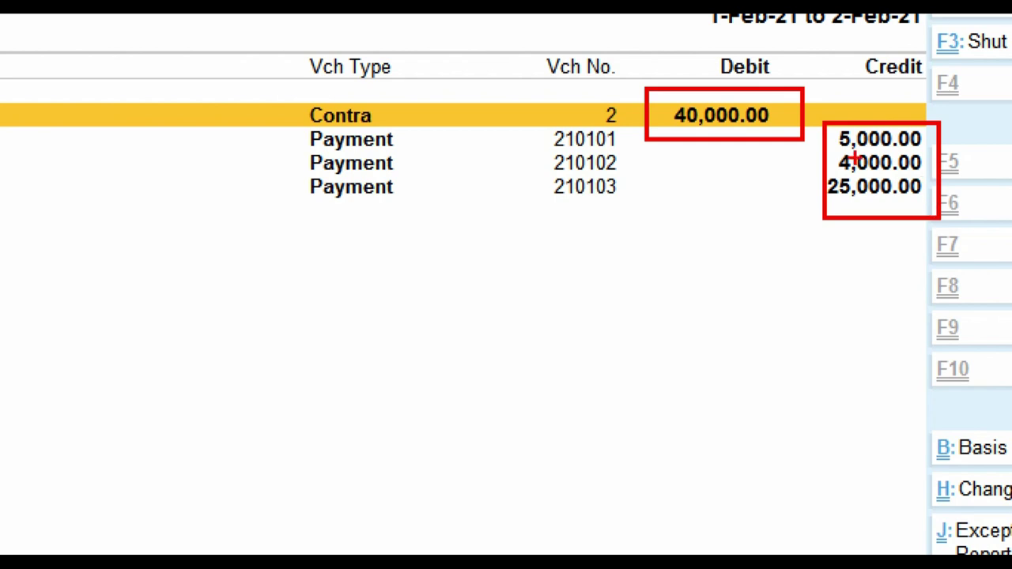
pyautogui.moveTo(517, 125); pyautogui.dragTo(663, 229)
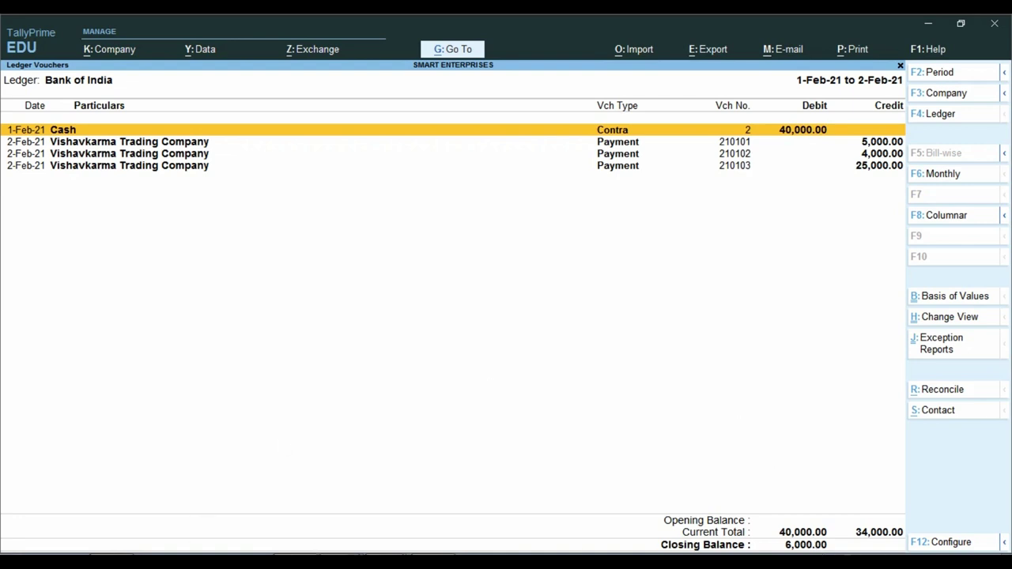
# Switch to boi pdf.pdf in Adobe Reader and examine the closing balances and NEFT charge in the bank statement.
pyautogui.moveTo(356, 556)
pyautogui.click(319, 537)
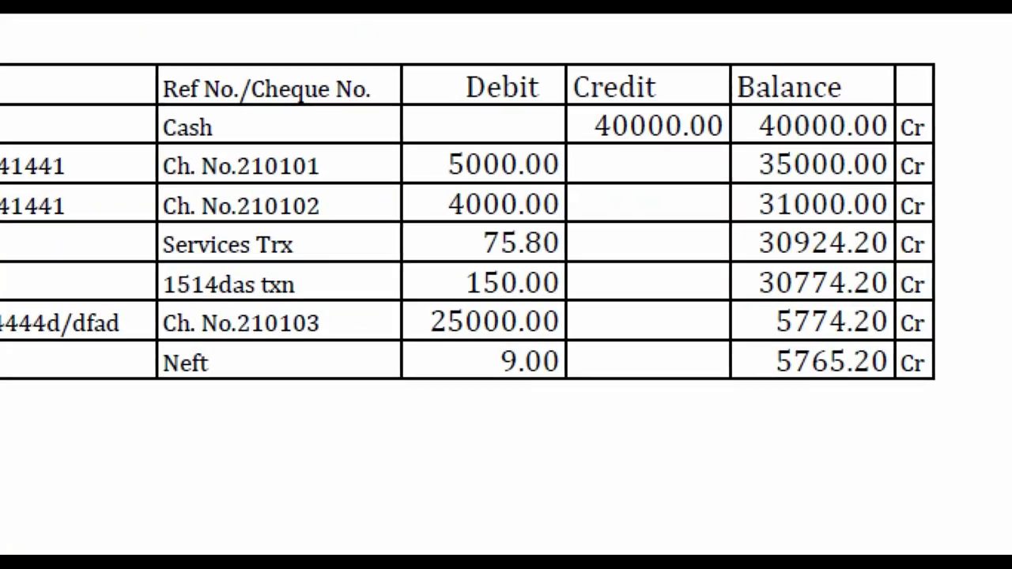
pyautogui.click(897, 457)
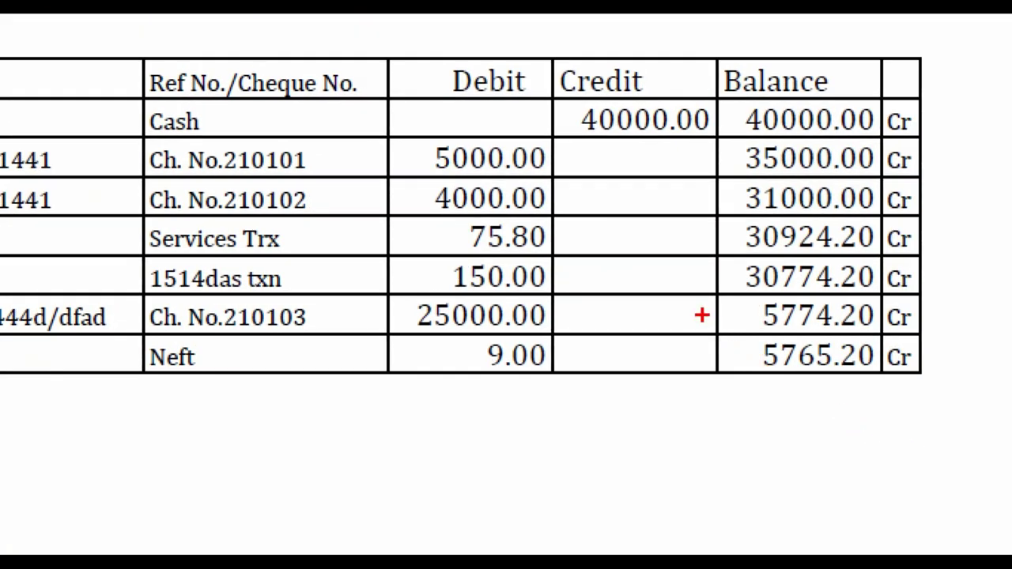
pyautogui.moveTo(703, 315)
pyautogui.mouseDown()
pyautogui.moveTo(736, 357)
pyautogui.moveTo(949, 393)
pyautogui.mouseUp()
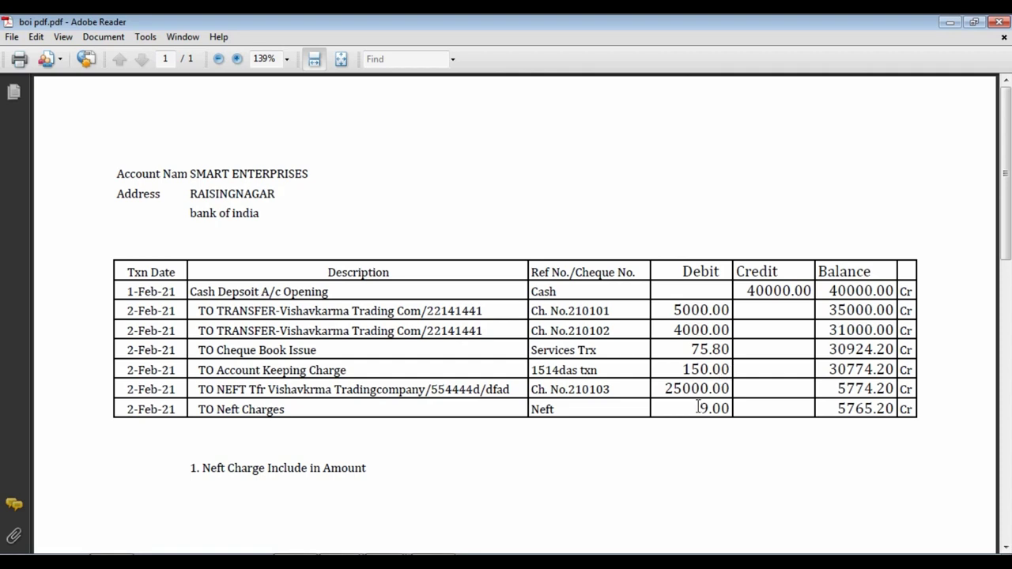
pyautogui.moveTo(696, 408); pyautogui.dragTo(723, 425)
pyautogui.click(774, 355)
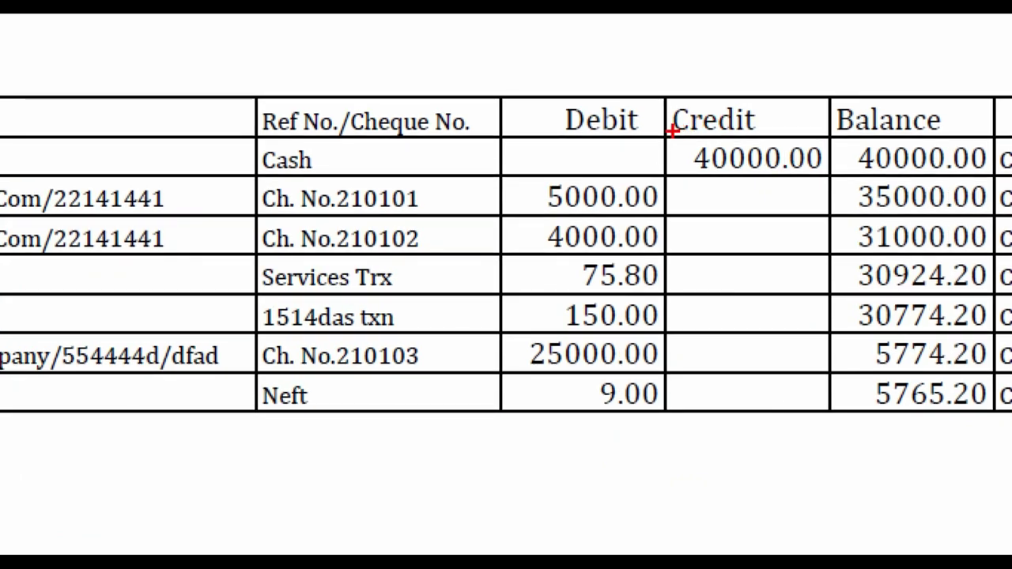
# Check the statement's cash deposit and its debits for cheques 210101, 210102 and 210103 against the ledger entries.
pyautogui.moveTo(658, 129)
pyautogui.mouseDown()
pyautogui.moveTo(720, 159)
pyautogui.moveTo(835, 174)
pyautogui.mouseUp()
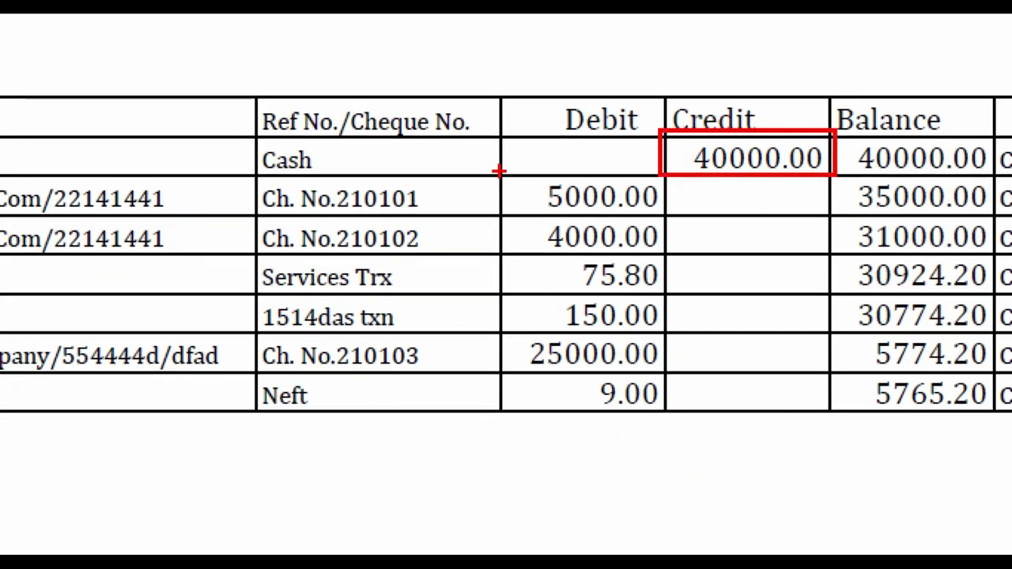
pyautogui.moveTo(496, 167)
pyautogui.mouseDown()
pyautogui.moveTo(551, 199)
pyautogui.moveTo(676, 214)
pyautogui.mouseUp()
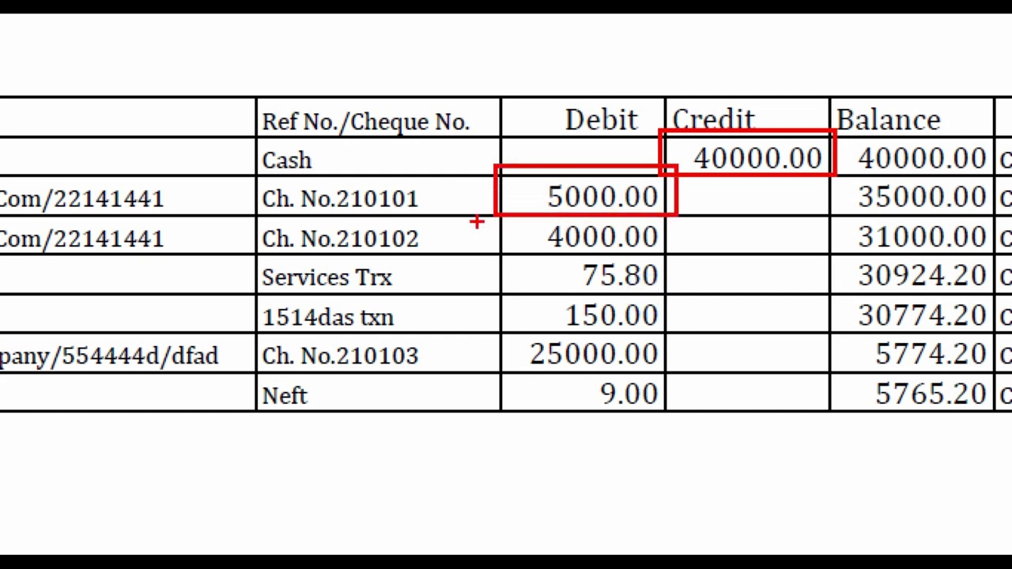
pyautogui.moveTo(477, 222)
pyautogui.mouseDown()
pyautogui.moveTo(628, 261)
pyautogui.moveTo(734, 258)
pyautogui.mouseUp()
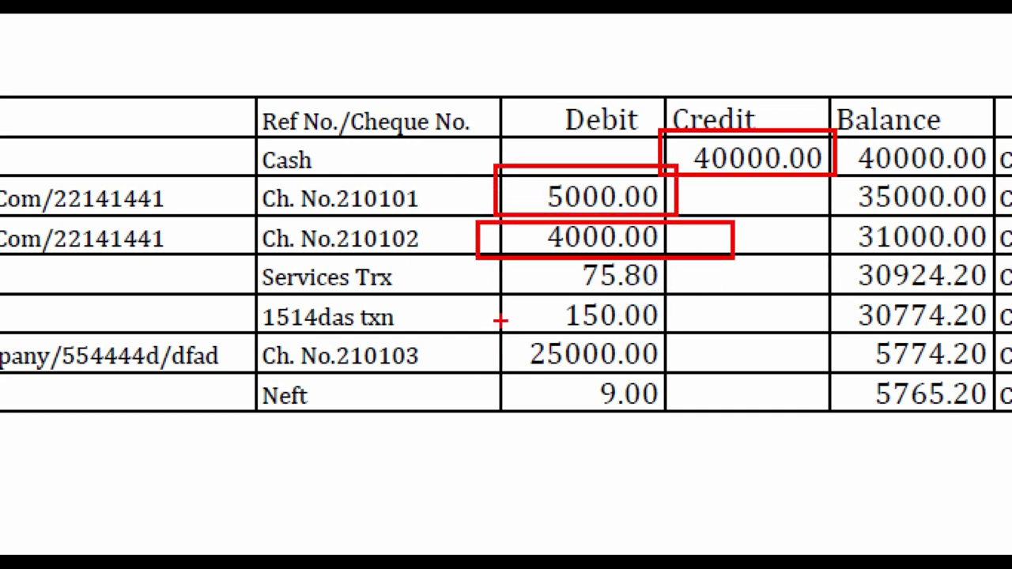
pyautogui.moveTo(499, 320)
pyautogui.mouseDown()
pyautogui.moveTo(518, 343)
pyautogui.moveTo(593, 372)
pyautogui.moveTo(699, 370)
pyautogui.mouseUp()
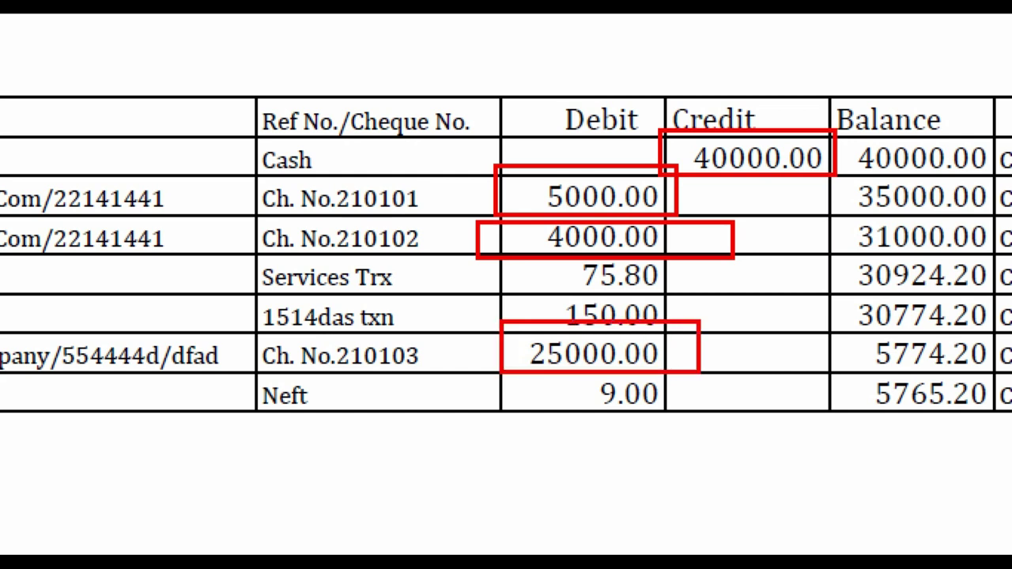
pyautogui.press('Escape')
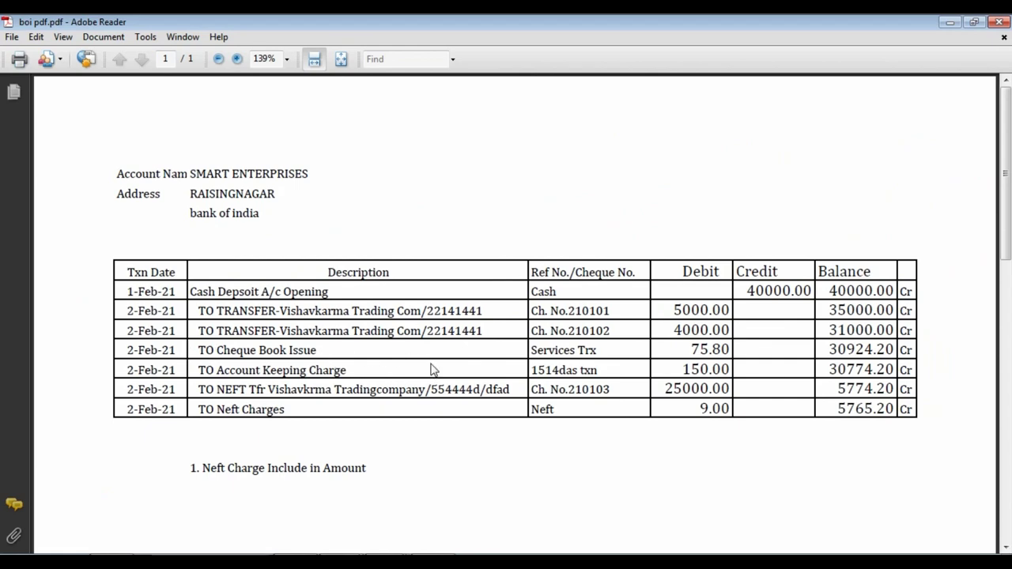
# Return to TallyPrime, close the Bank of India ledger report, and open a new payment voucher.
pyautogui.click(219, 556)
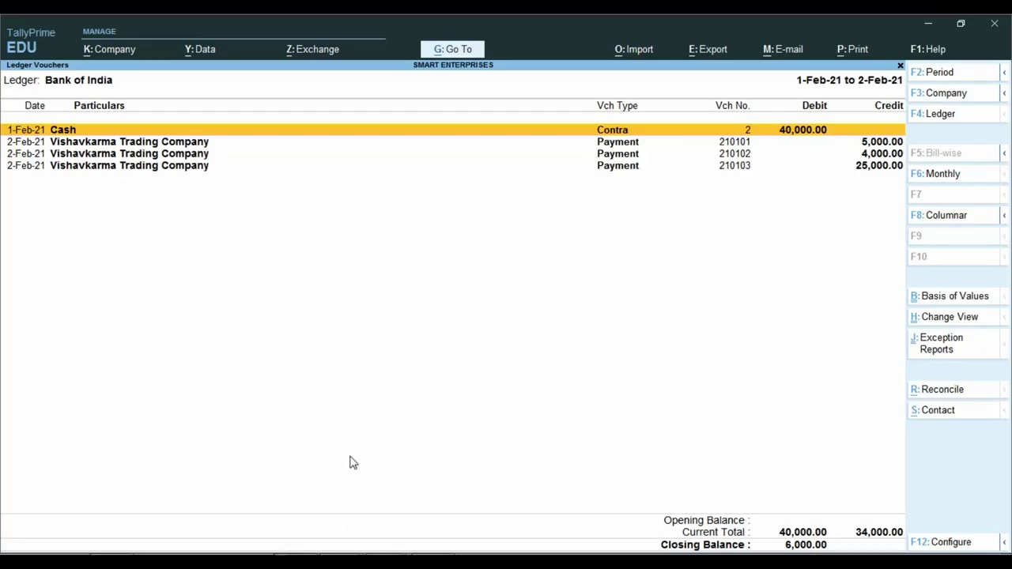
pyautogui.press('Escape')
pyautogui.press('Escape')
pyautogui.press('Escape')
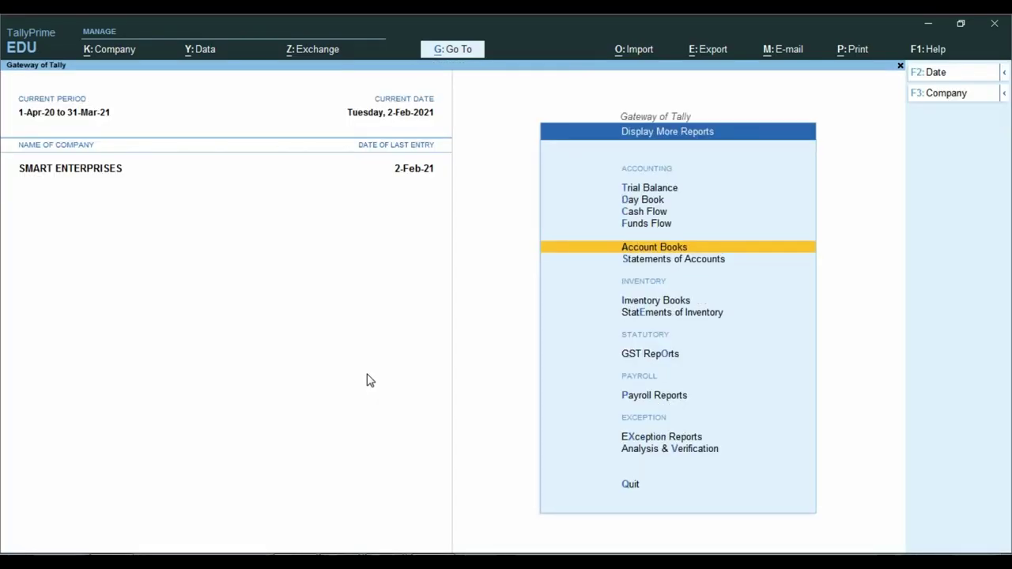
pyautogui.press('Escape')
pyautogui.press('Up')
pyautogui.press('Up')
pyautogui.press('Up')
pyautogui.press('Up')
pyautogui.press('Up')
pyautogui.press('Up')
pyautogui.press('Up')
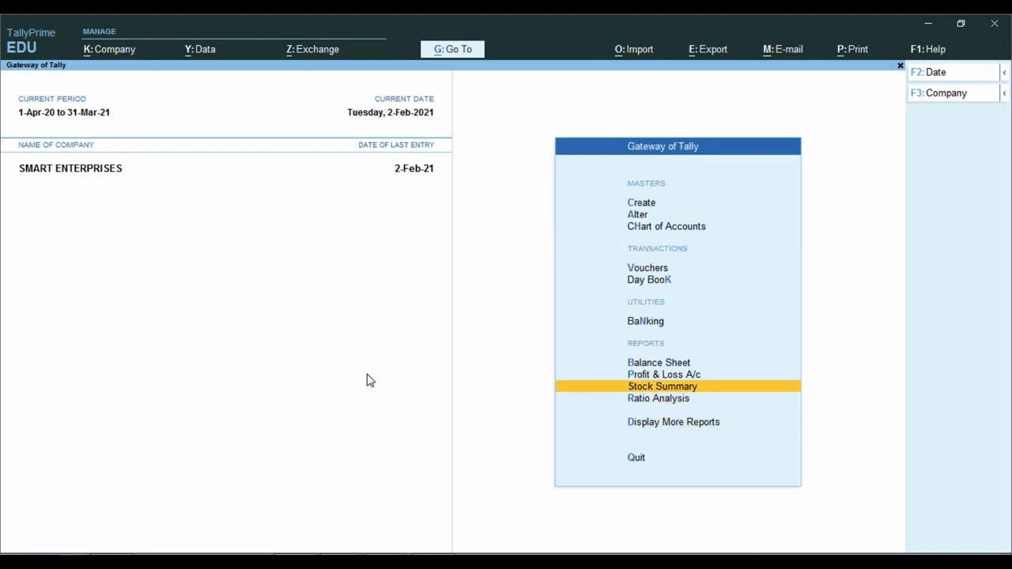
pyautogui.press('Return')
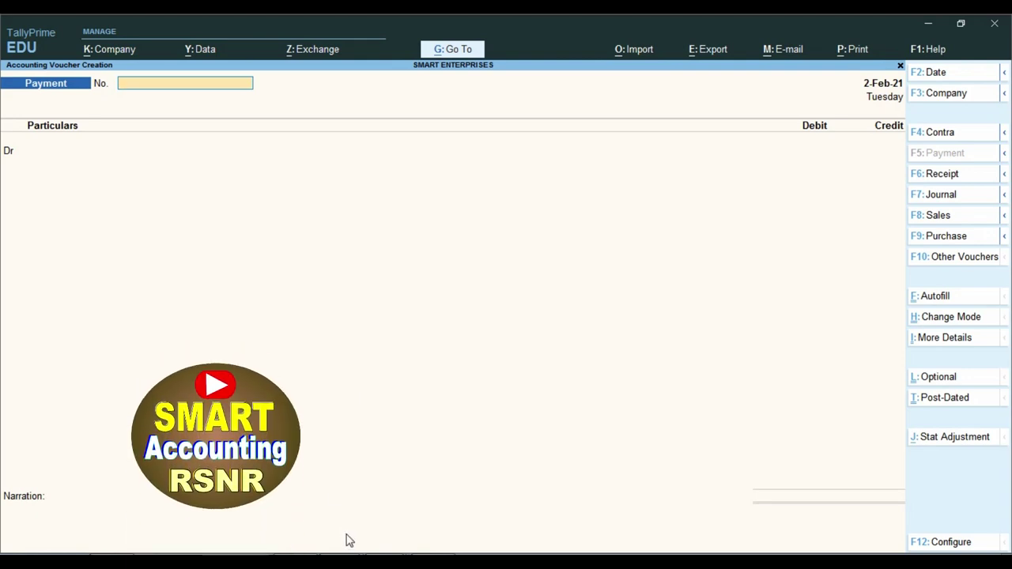
# Check the cheque book issue and account keeping charges in boi pdf.pdf, and return to the payment voucher in TallyPrime.
pyautogui.click(341, 562)
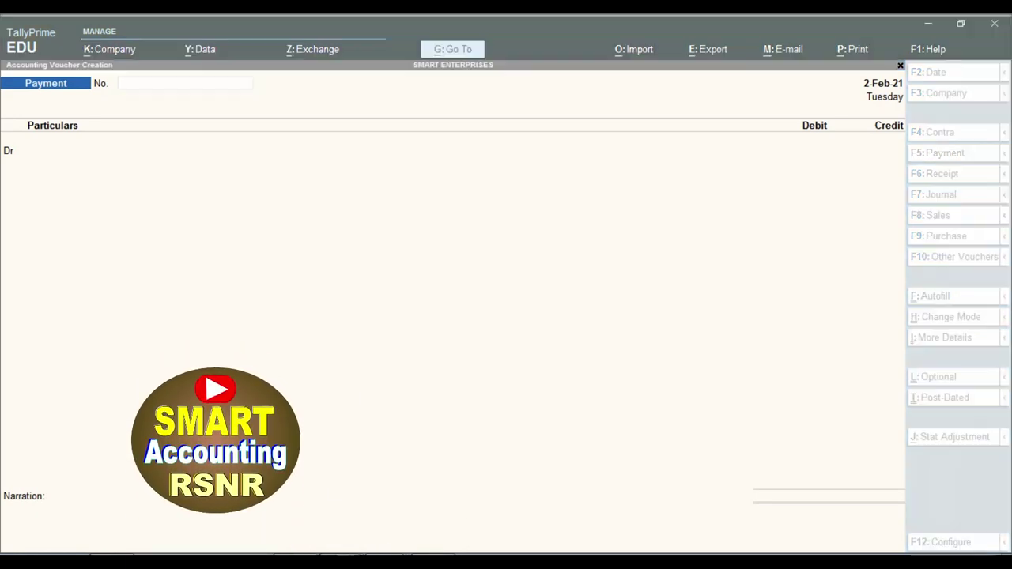
pyautogui.click(315, 535)
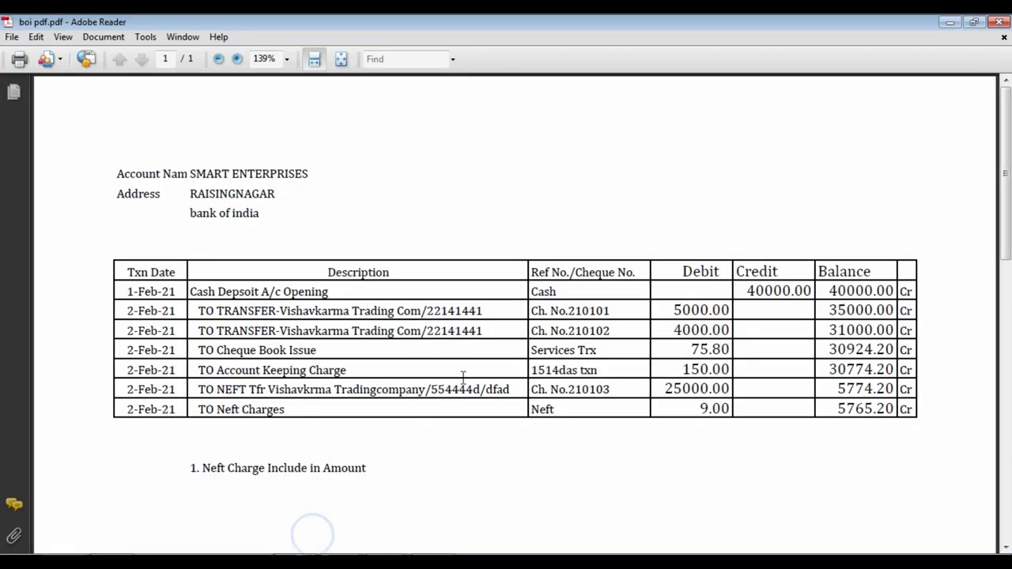
pyautogui.doubleClick(687, 348)
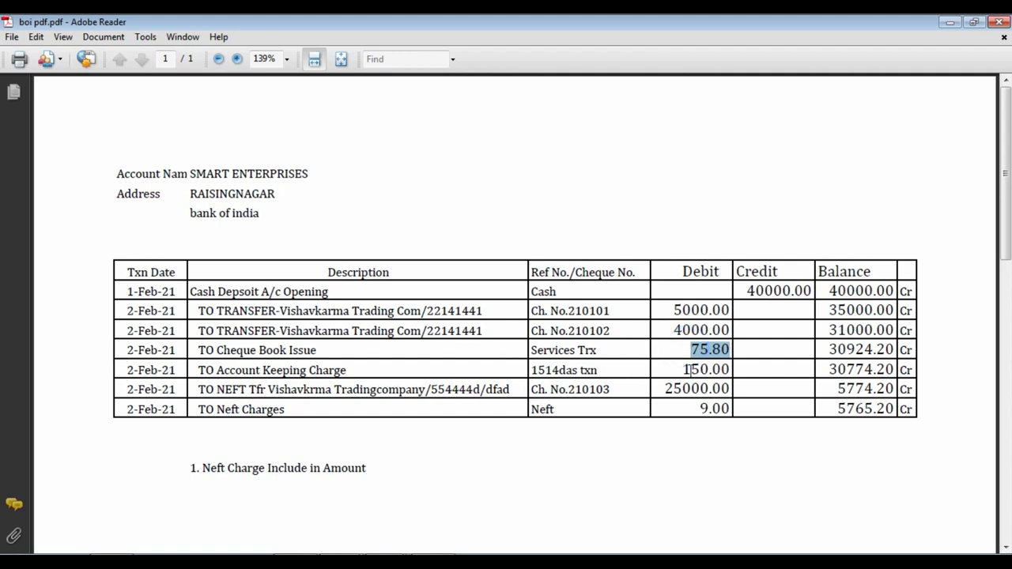
pyautogui.click(766, 360)
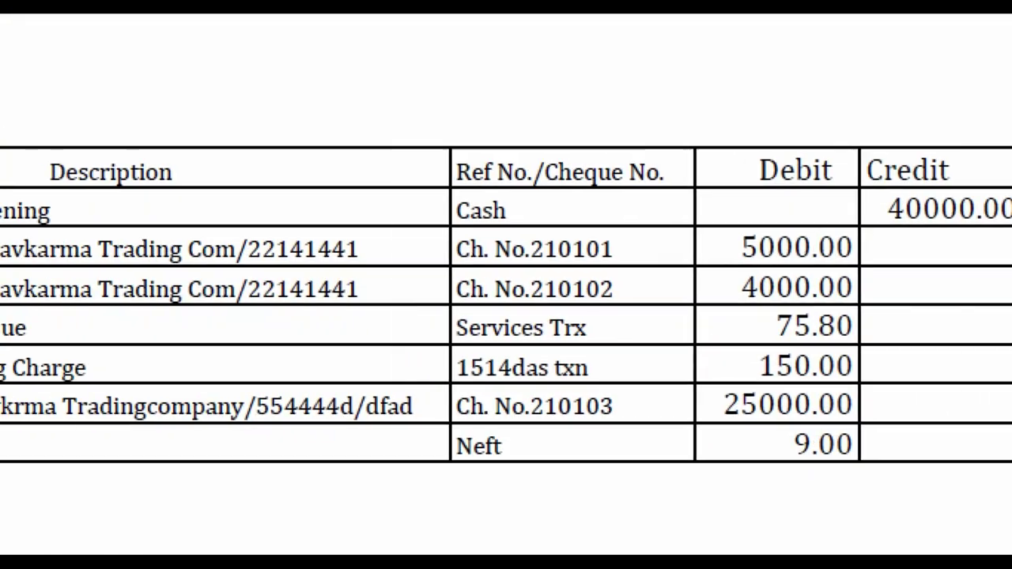
pyautogui.click(372, 376)
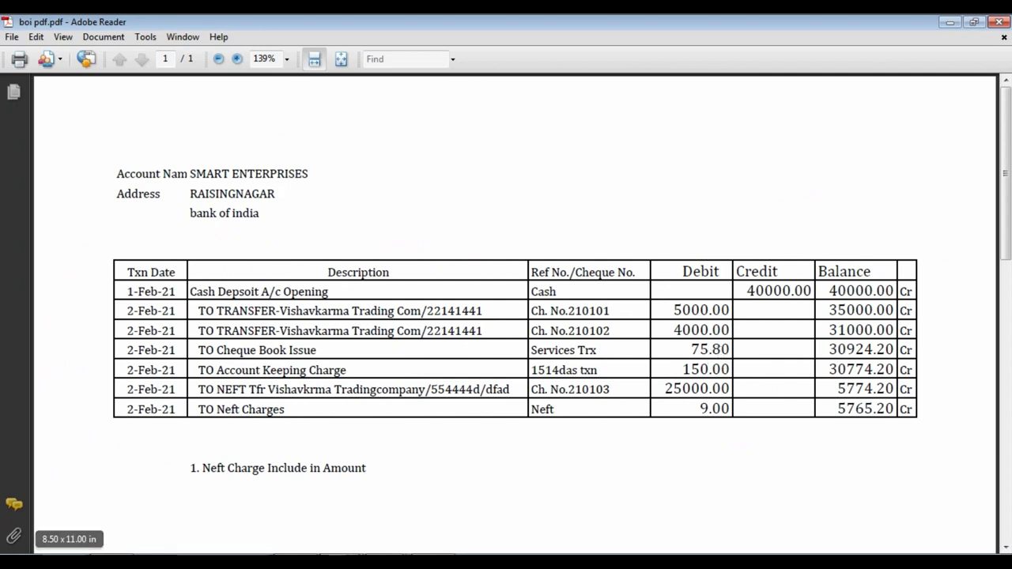
pyautogui.hotkey('alt', 'Tab')
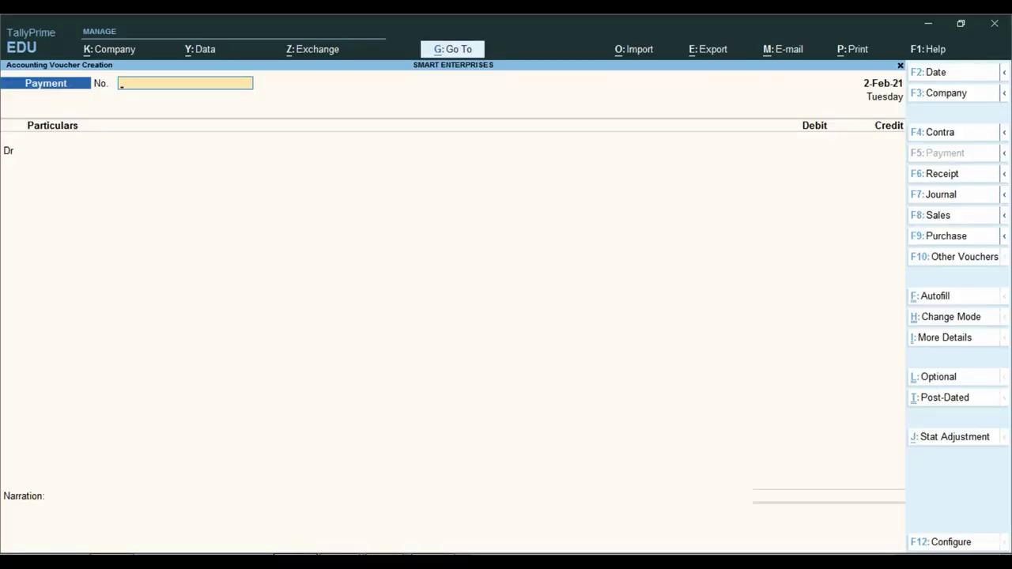
pyautogui.hotkey('alt', 'Tab')
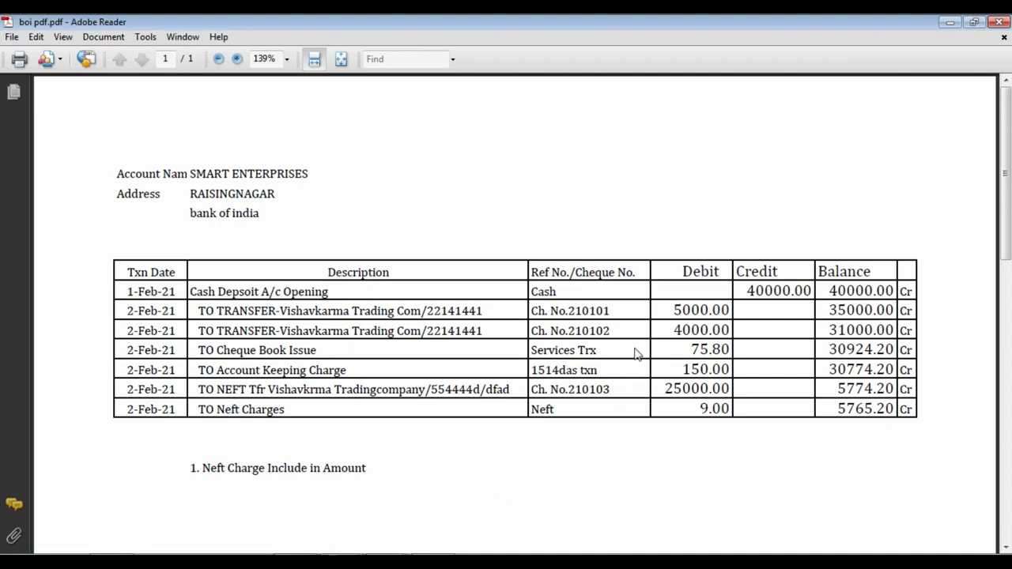
pyautogui.click(603, 348)
pyautogui.hotkey('alt', 'Tab')
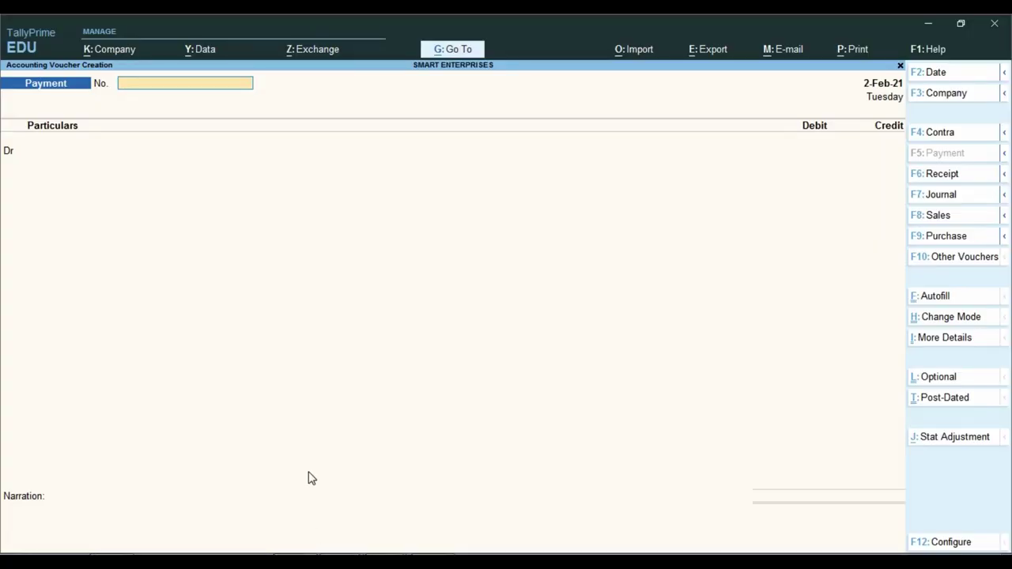
# Number the payment voucher 12341 and start a new debit ledger named Bank Charges under Indirect Expenses.
pyautogui.press('Return')
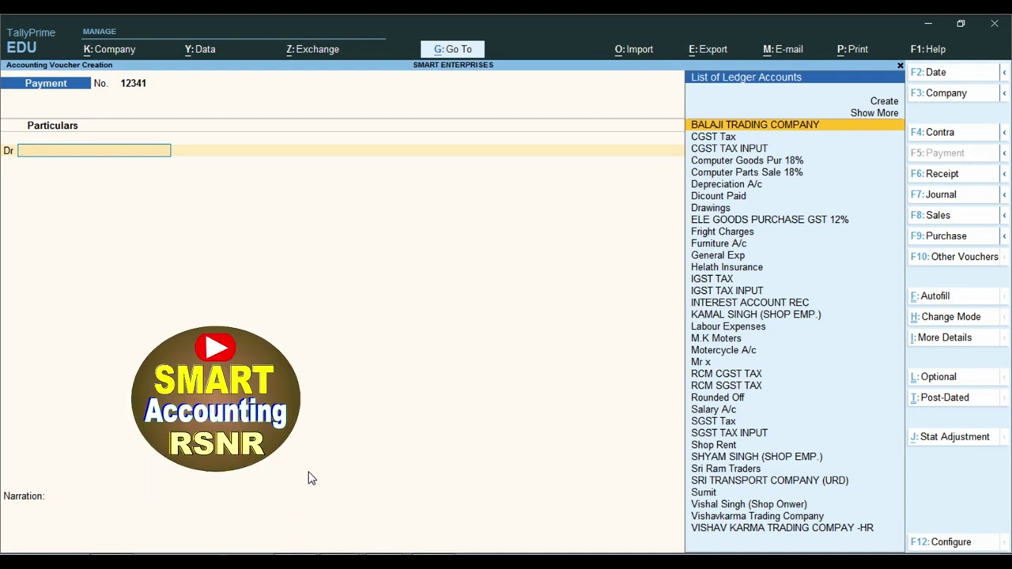
pyautogui.write('BANK')
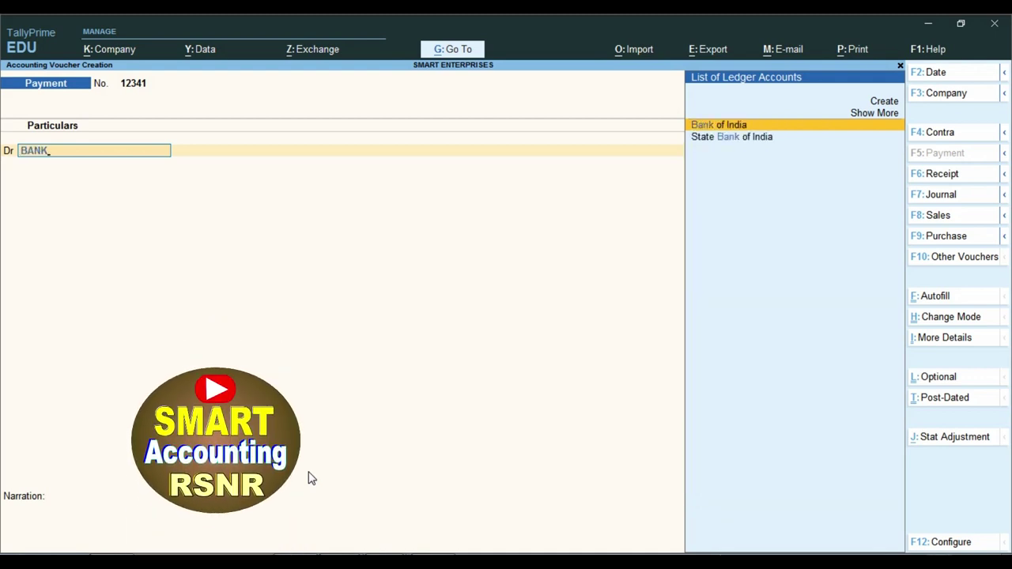
pyautogui.hotkey('alt', 'c')
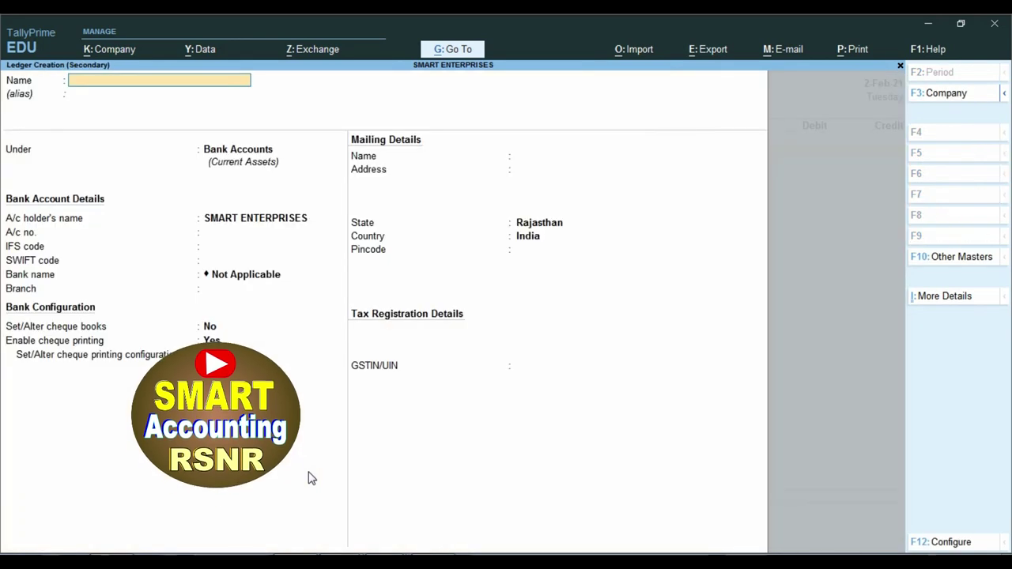
pyautogui.write('Bank Charges')
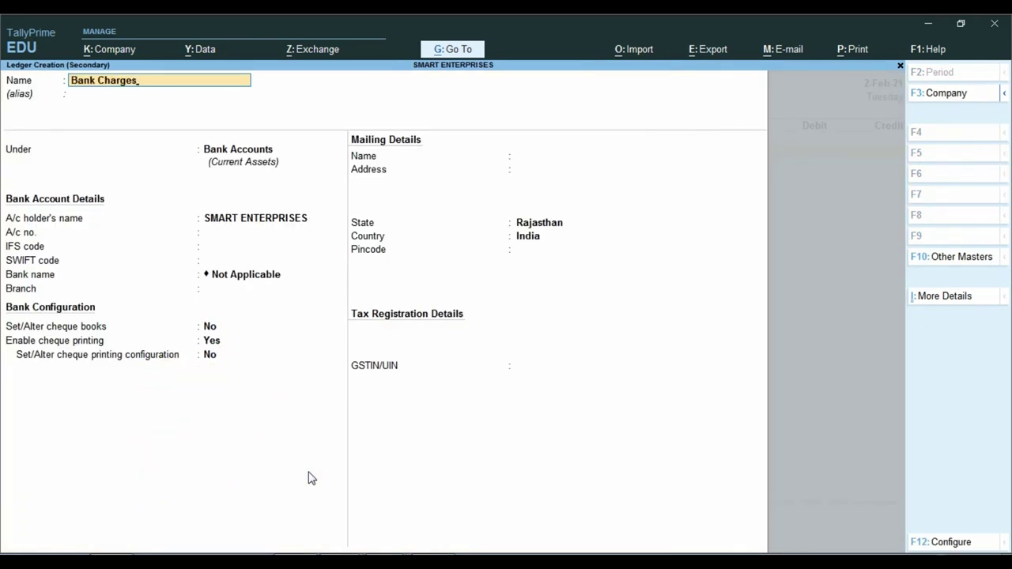
pyautogui.press('Return')
pyautogui.write('Ind')
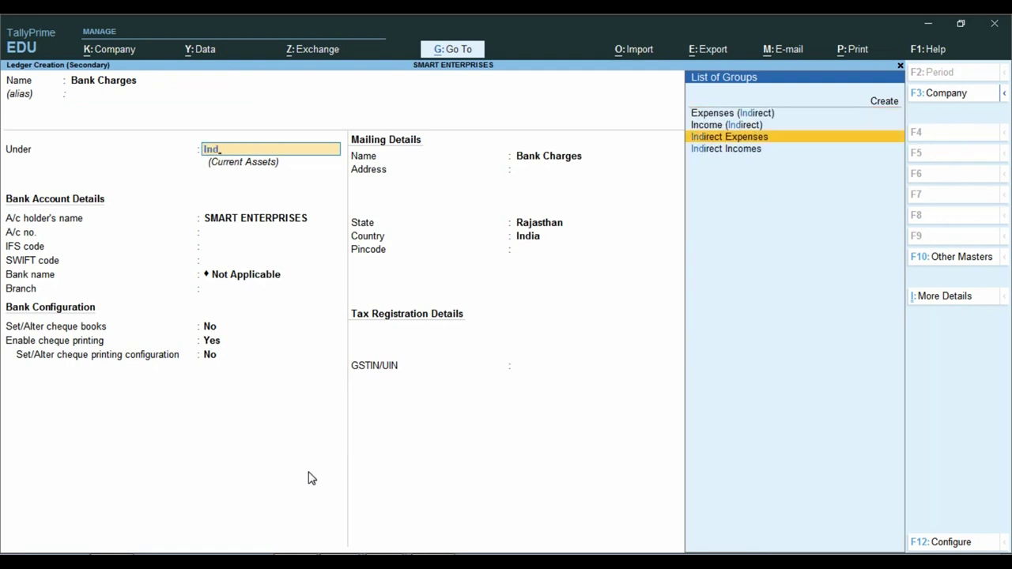
pyautogui.press('Return')
pyautogui.press('Return')
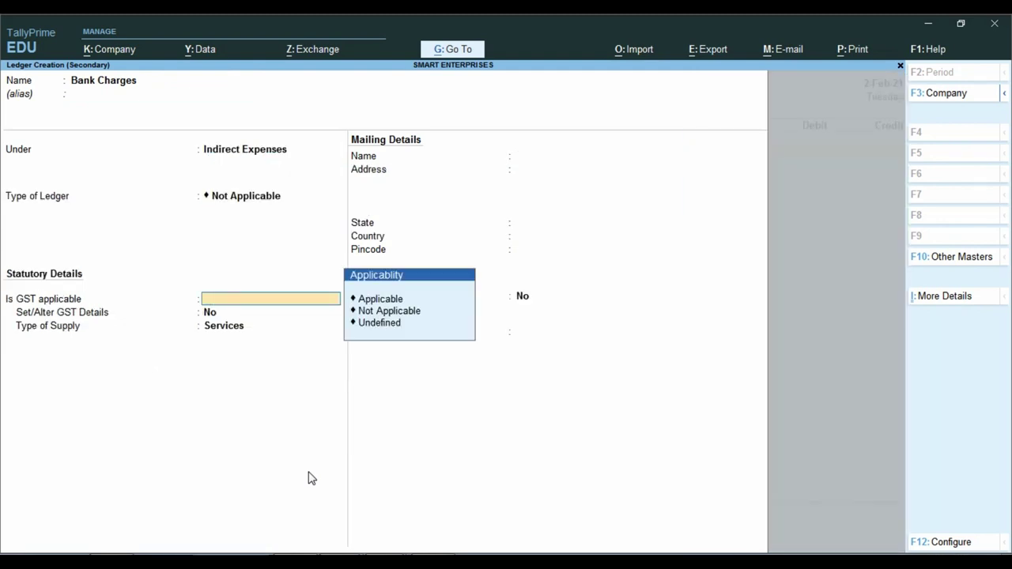
# Set GST applicability to Not Applicable for the Bank Charges ledger and save it into the payment voucher.
pyautogui.press('Down')
pyautogui.press('Return')
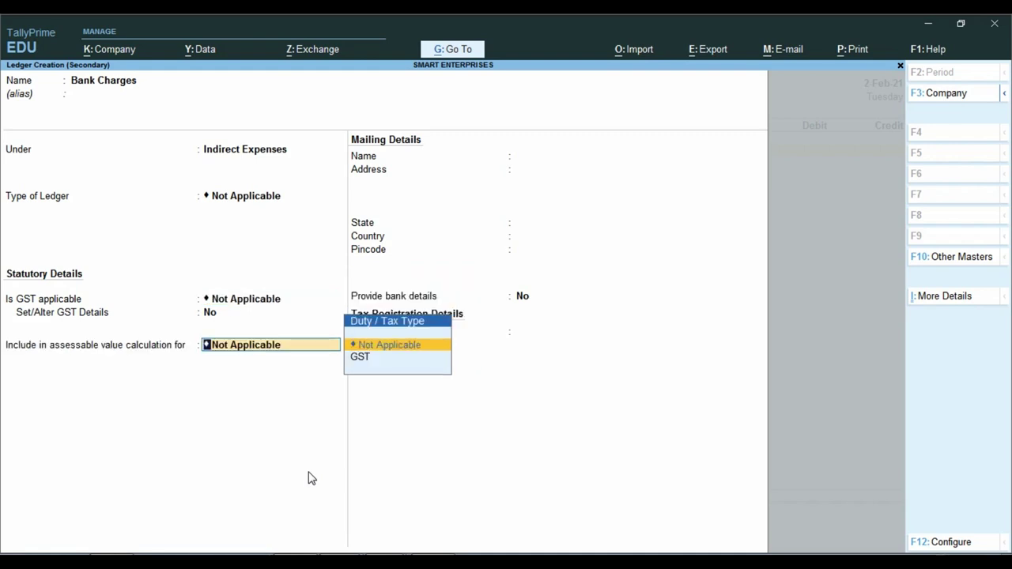
pyautogui.press('Return')
pyautogui.press('Return')
pyautogui.press('Return')
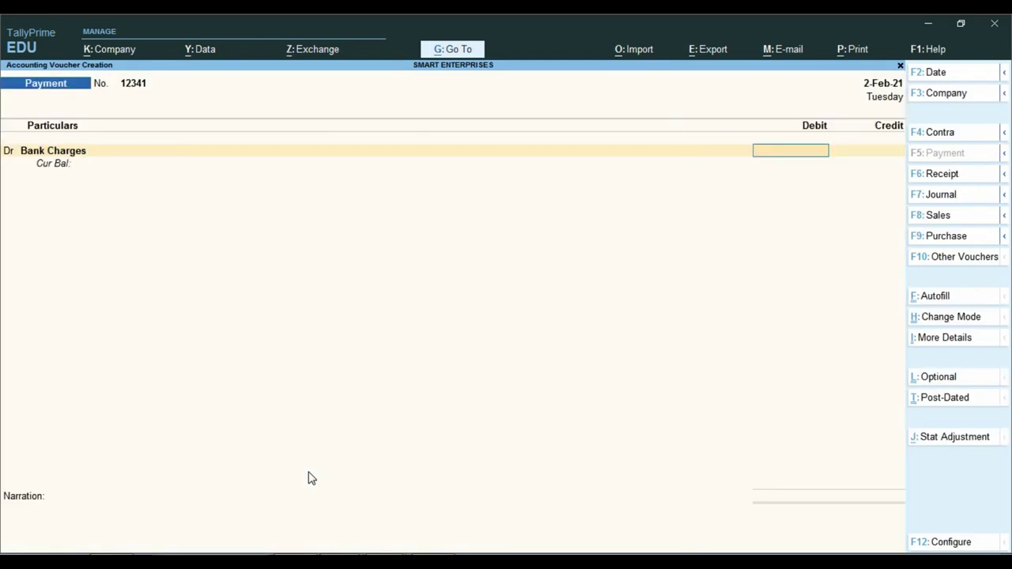
# Check the cheque book issue charge in boi pdf.pdf, then debit Bank Charges 75.80 and credit Bank of India in TallyPrime.
pyautogui.hotkey('alt', 'Tab')
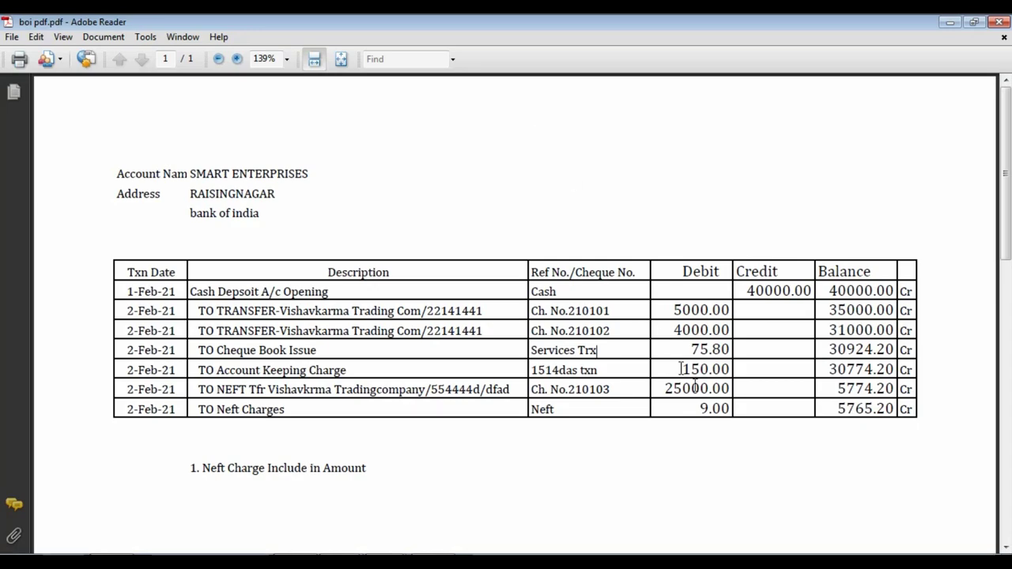
pyautogui.hotkey('alt', 'Tab')
pyautogui.write('75.8')
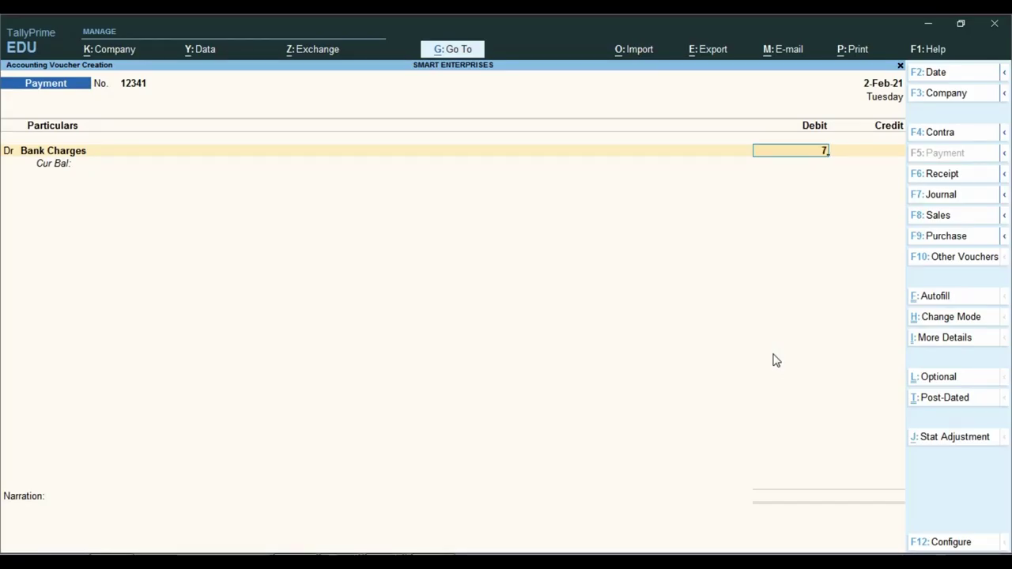
pyautogui.press('Return')
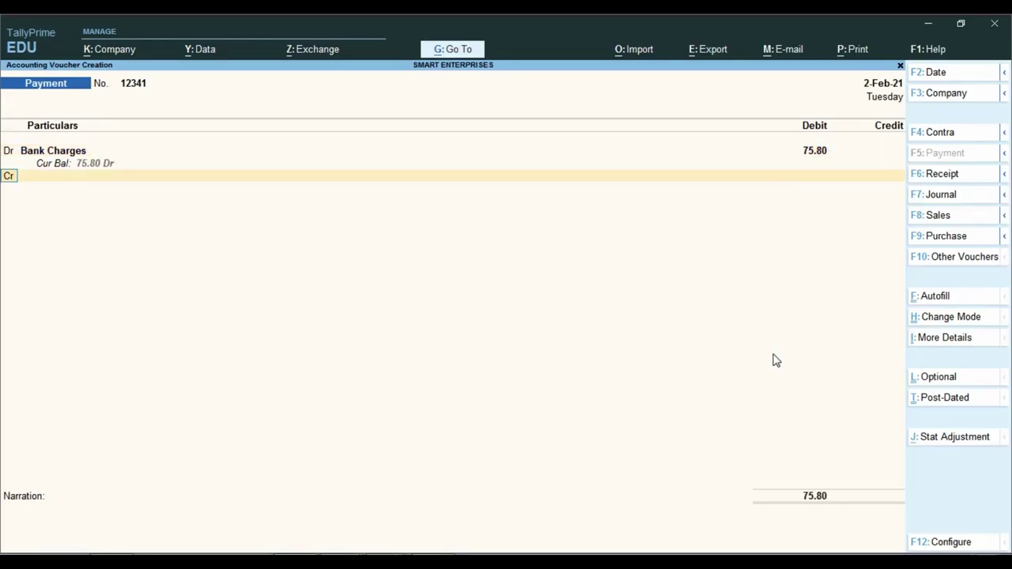
pyautogui.press('Return')
pyautogui.write('Bank')
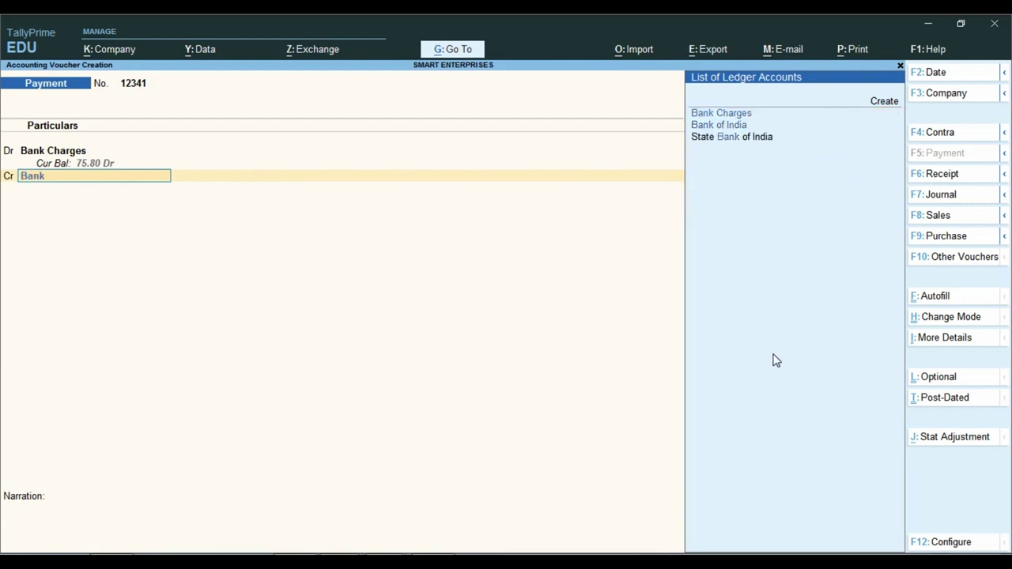
pyautogui.press('Down')
pyautogui.press('Return')
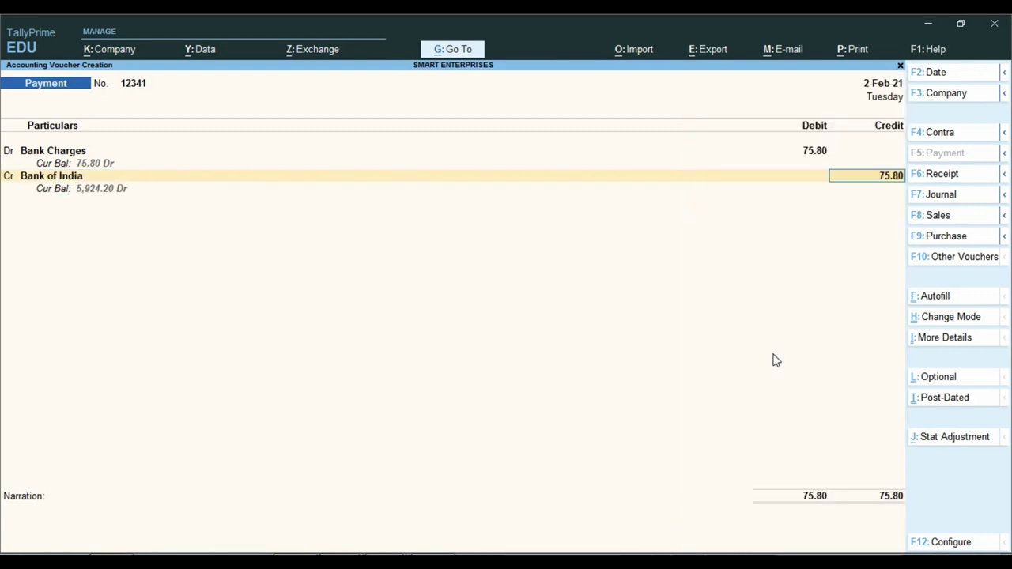
# Allocate the 75.80 as a Cheque transaction with instrument number "service of cheq book" and save the voucher without narration.
pyautogui.press('Return')
pyautogui.press('Return')
pyautogui.press('Return')
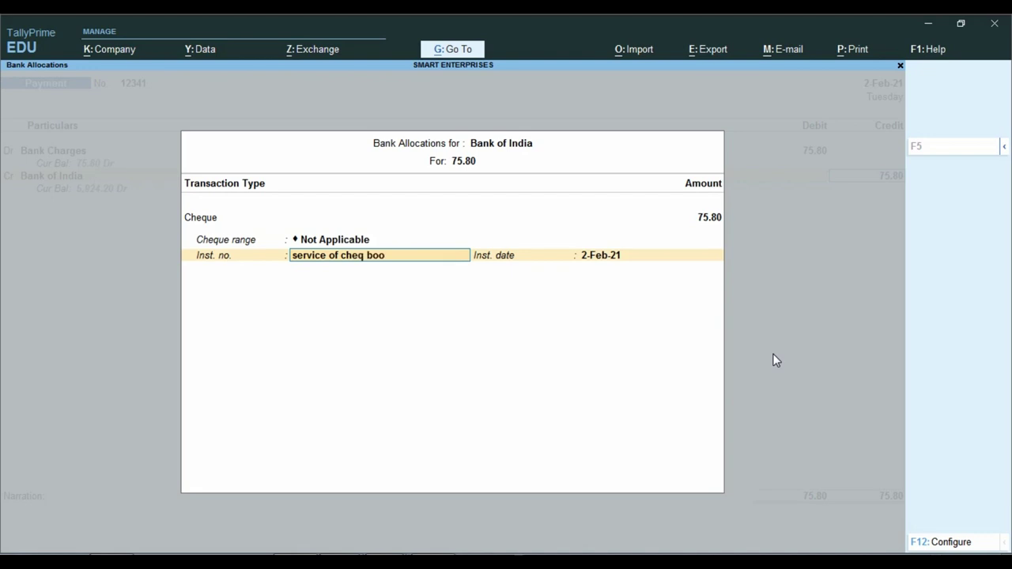
pyautogui.write('k')
pyautogui.press('Return')
pyautogui.press('Return')
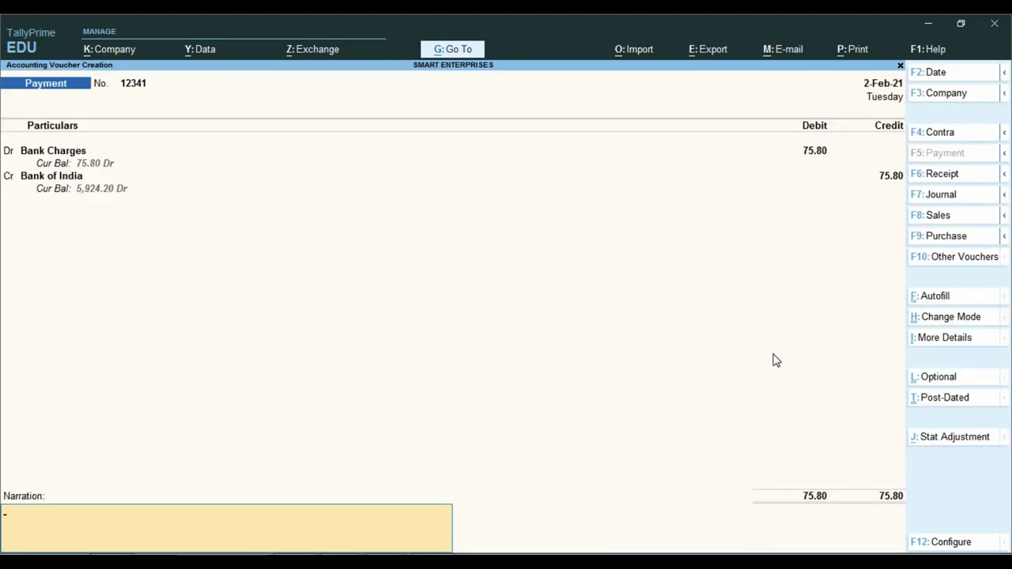
pyautogui.press('Return')
pyautogui.press('Return')
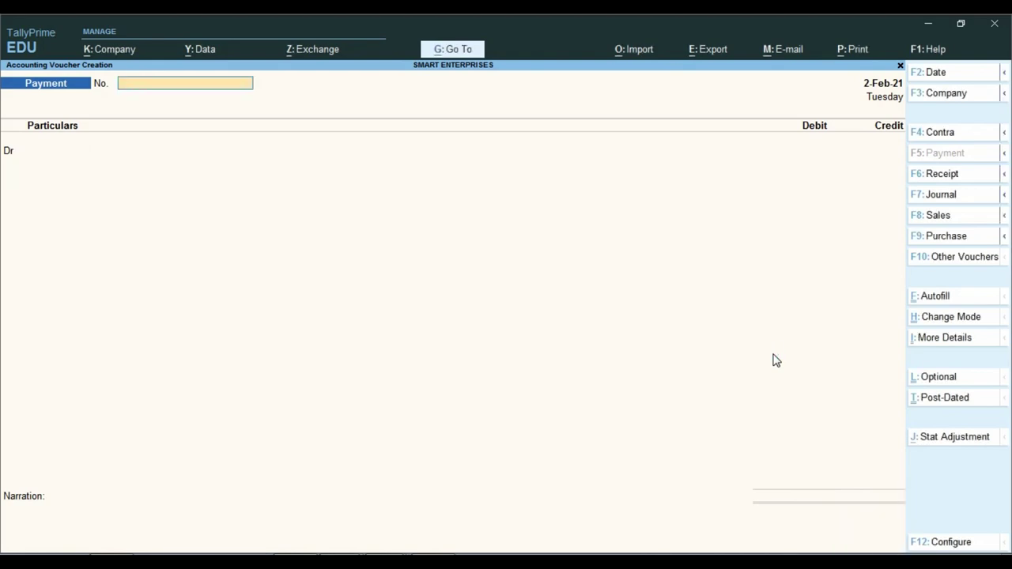
# Check the account keeping charge amount in boi pdf.pdf and return to the payment voucher in TallyPrime.
pyautogui.hotkey('alt', 'Tab')
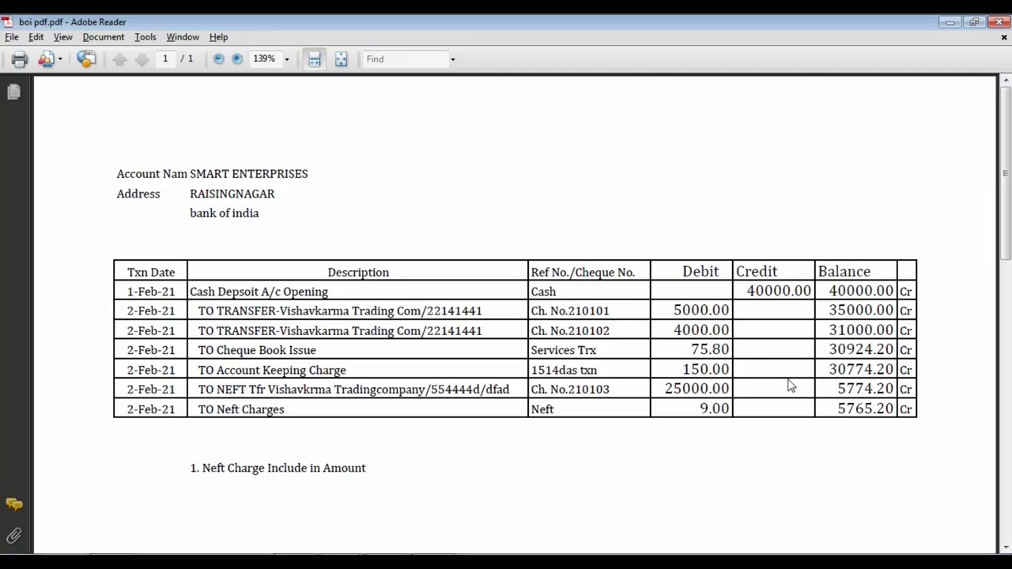
pyautogui.doubleClick(681, 370)
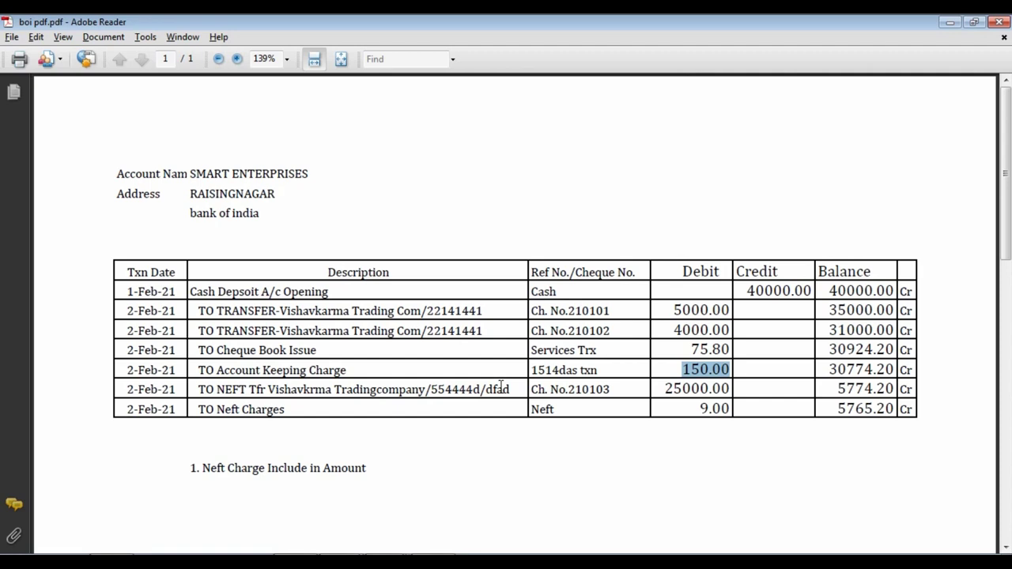
pyautogui.hotkey('alt', 'Tab')
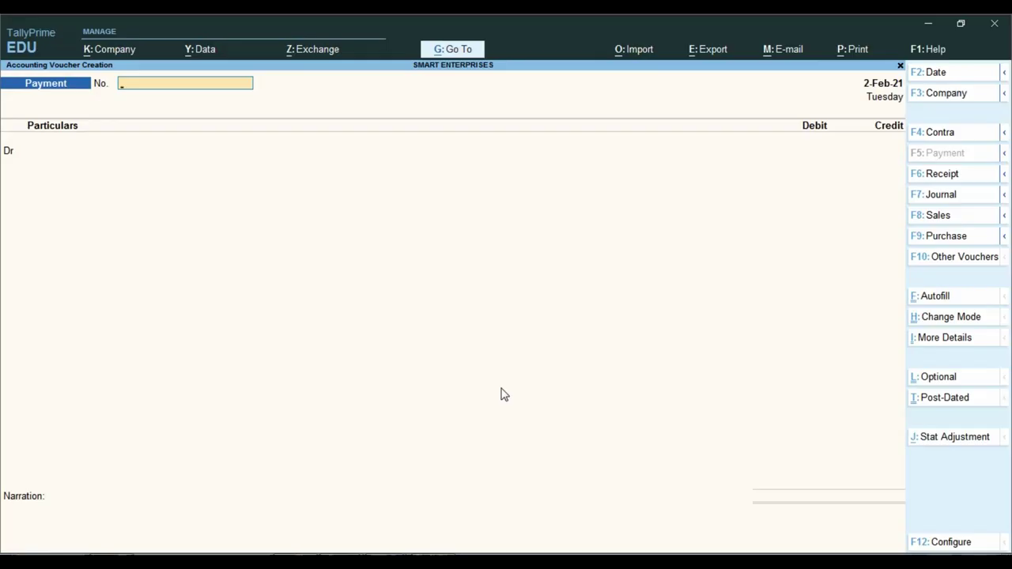
# Number the payment voucher 556, debit Bank Charges 150, and credit Bank of India with the same amount.
pyautogui.write('556')
pyautogui.press('Return')
pyautogui.write('Bank')
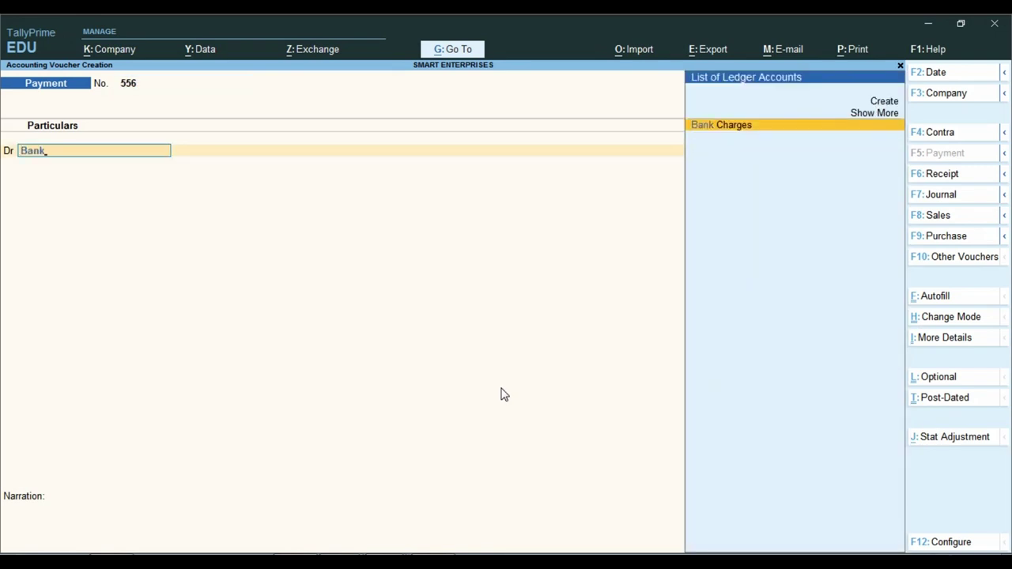
pyautogui.press('Return')
pyautogui.hotkey('alt', 'Tab')
pyautogui.hotkey('alt', 'Tab')
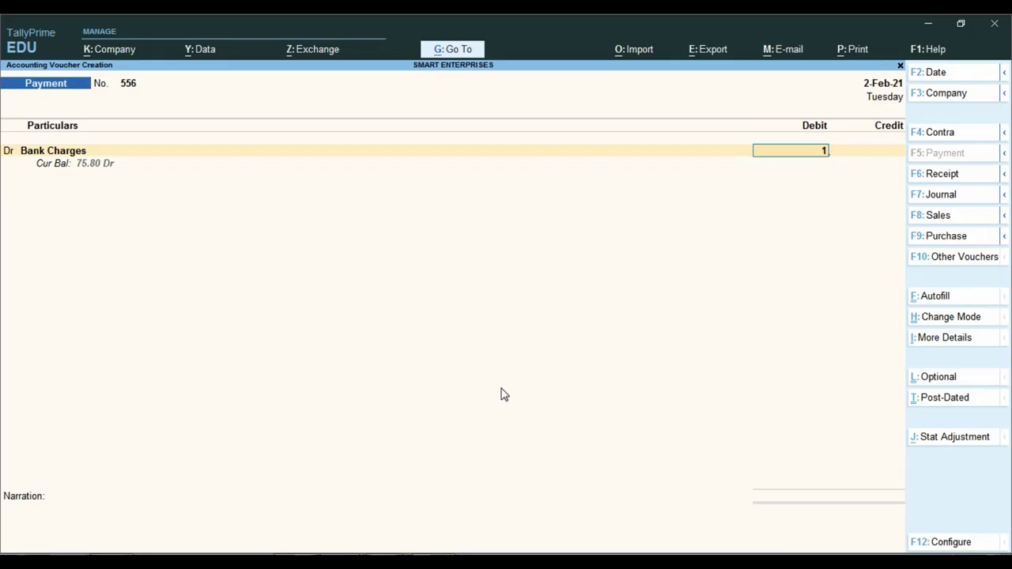
pyautogui.write('150')
pyautogui.press('Return')
pyautogui.press('Return')
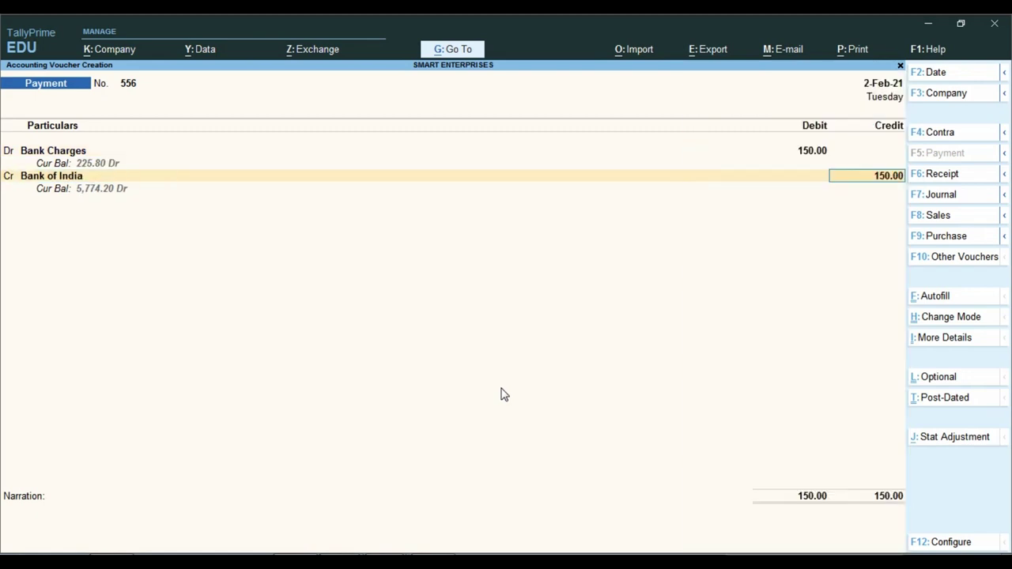
# Allocate the 150 as a Cheque transaction with instrument number "account keeping cha" and save the voucher without narration.
pyautogui.press('Return')
pyautogui.press('Return')
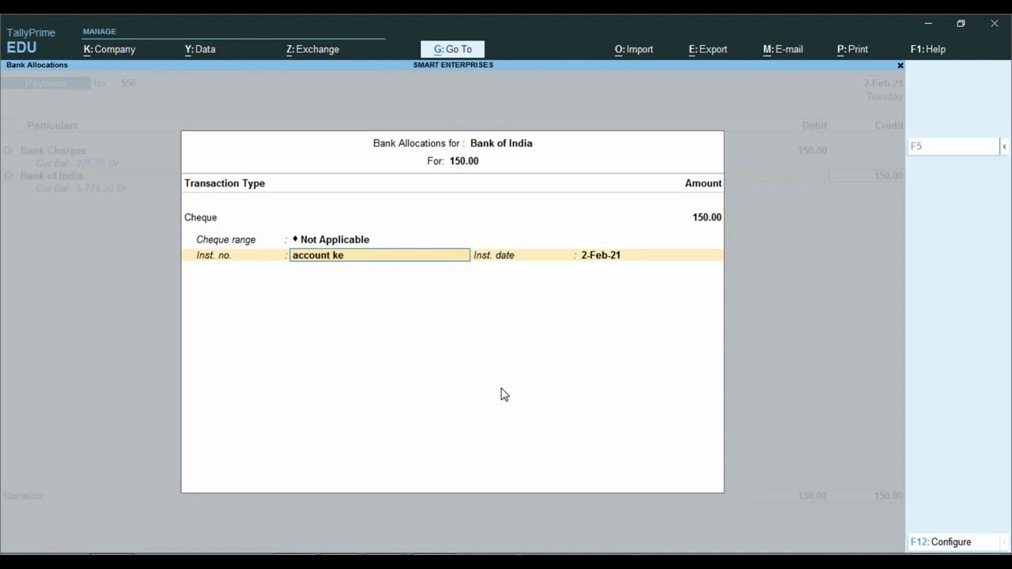
pyautogui.write('account keeping cha')
pyautogui.press('Return')
pyautogui.press('Return')
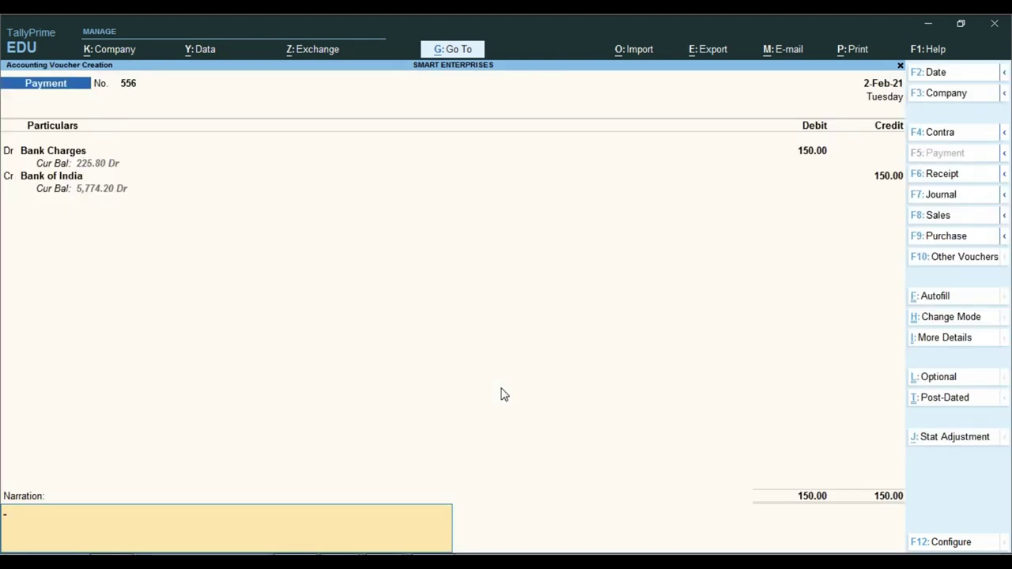
pyautogui.press('Return')
pyautogui.press('Return')
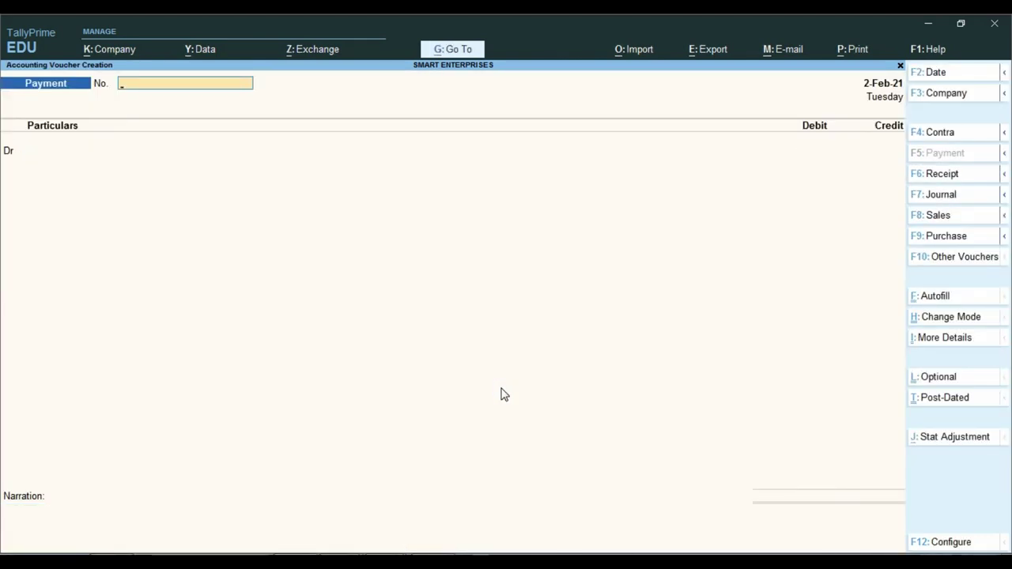
# Examine the NEFT transfer, its charge and the note below the table in boi pdf.pdf, and return to TallyPrime.
pyautogui.hotkey('alt', 'Tab')
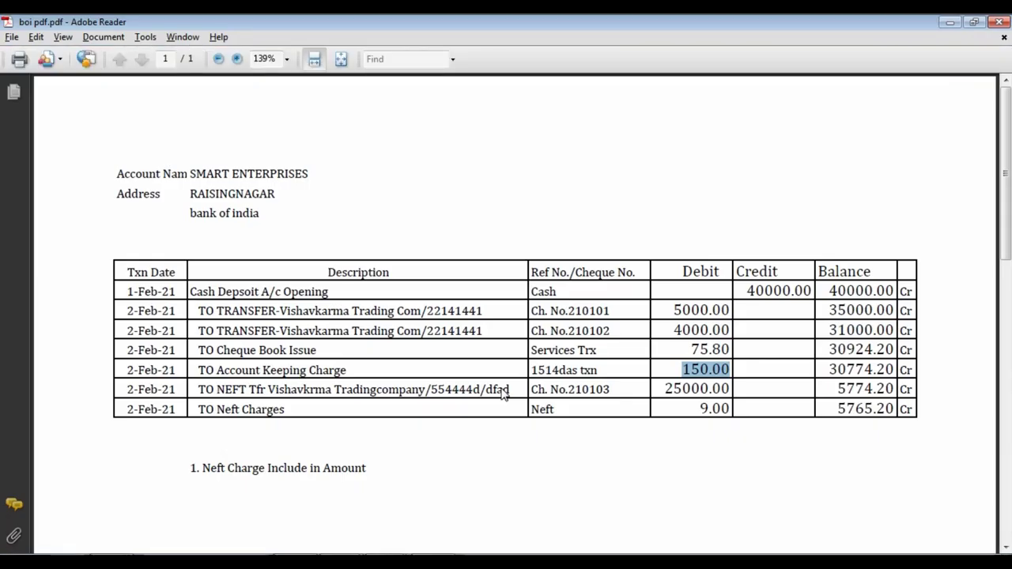
pyautogui.moveTo(666, 388); pyautogui.dragTo(701, 411)
pyautogui.click(684, 437)
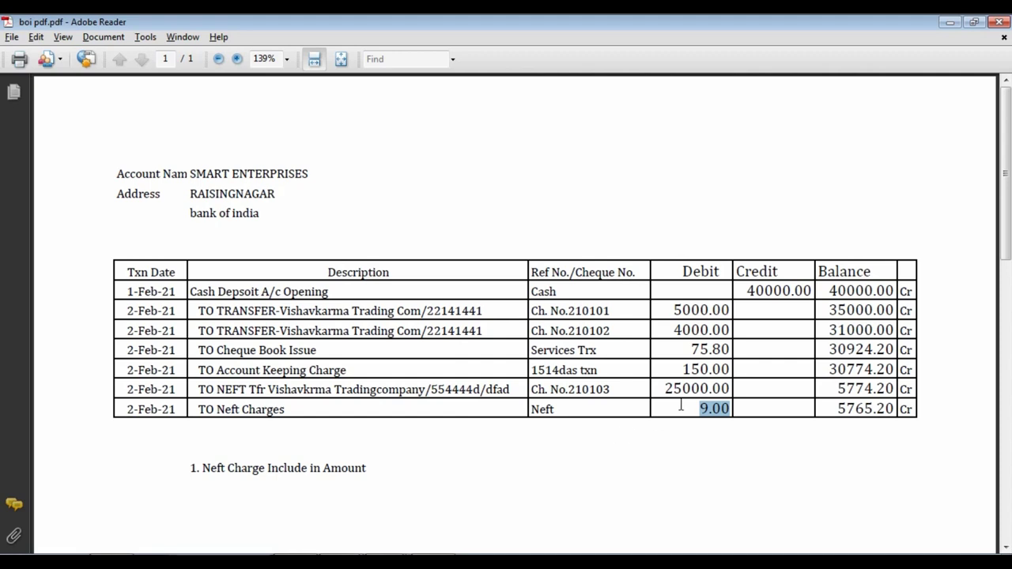
pyautogui.click(675, 440)
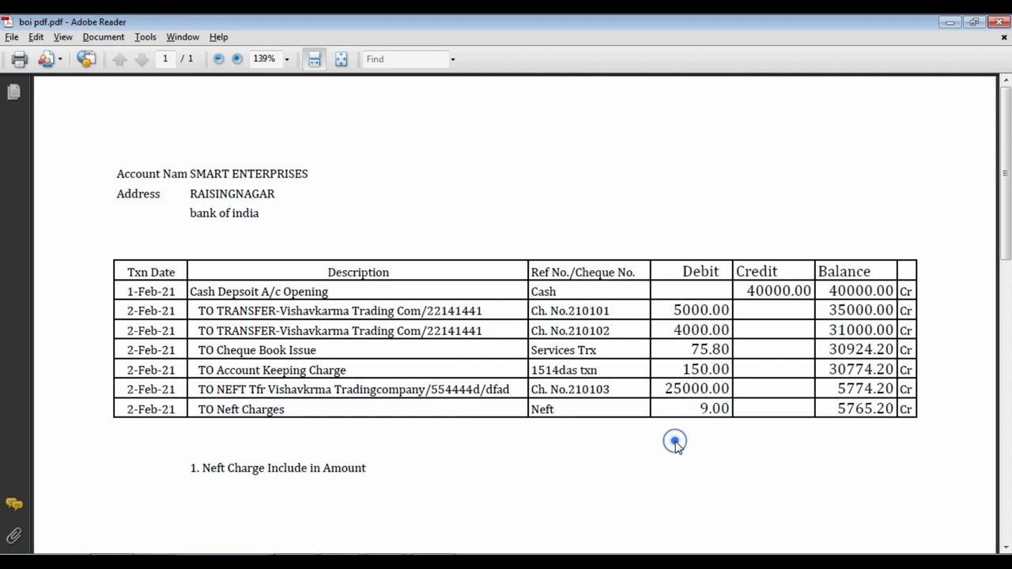
pyautogui.scroll(-1, 684, 424)
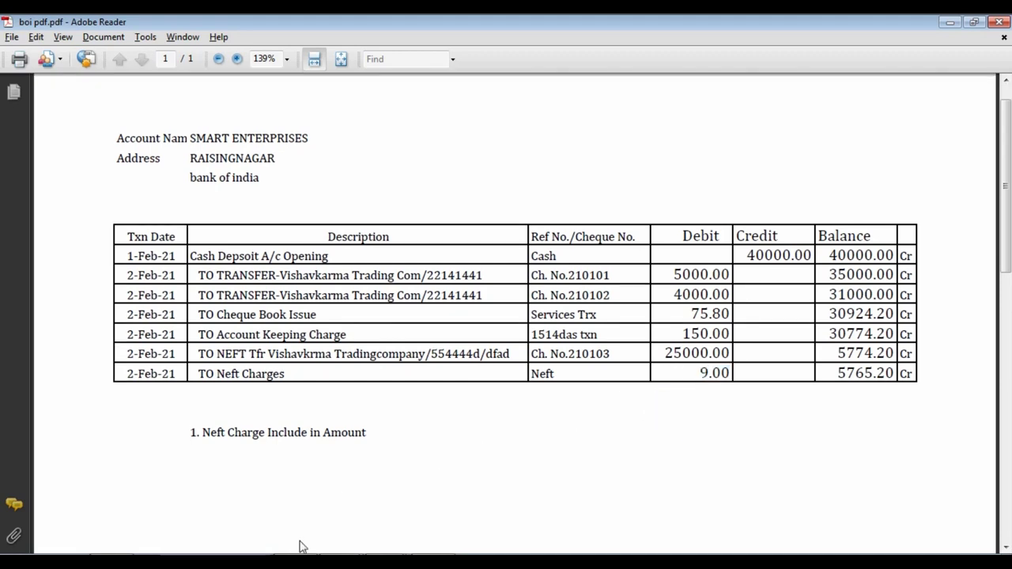
pyautogui.hotkey('alt', 'Tab')
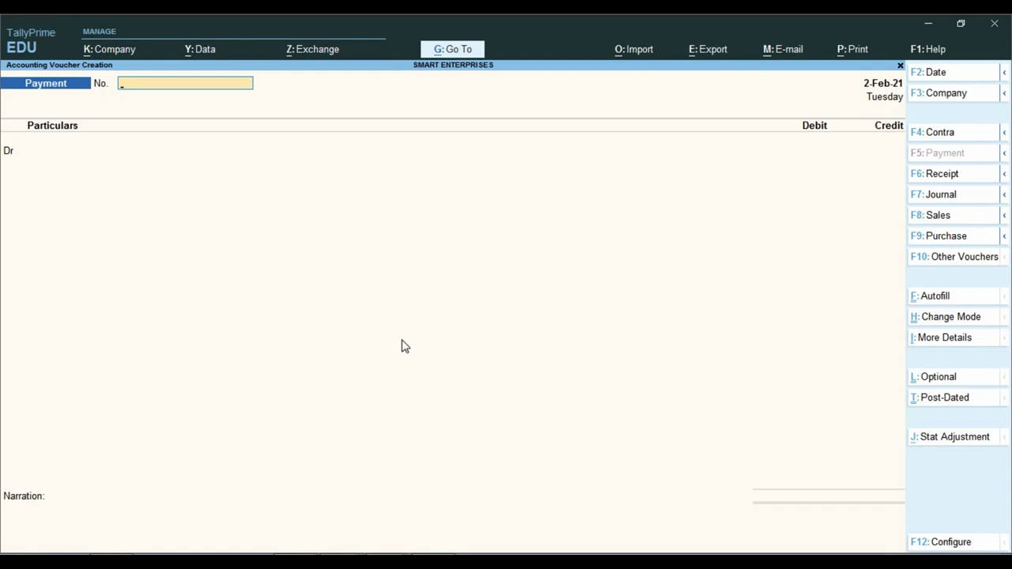
# Leave the blank payment voucher and open the ledger report of Bank of India.
pyautogui.press('Escape')
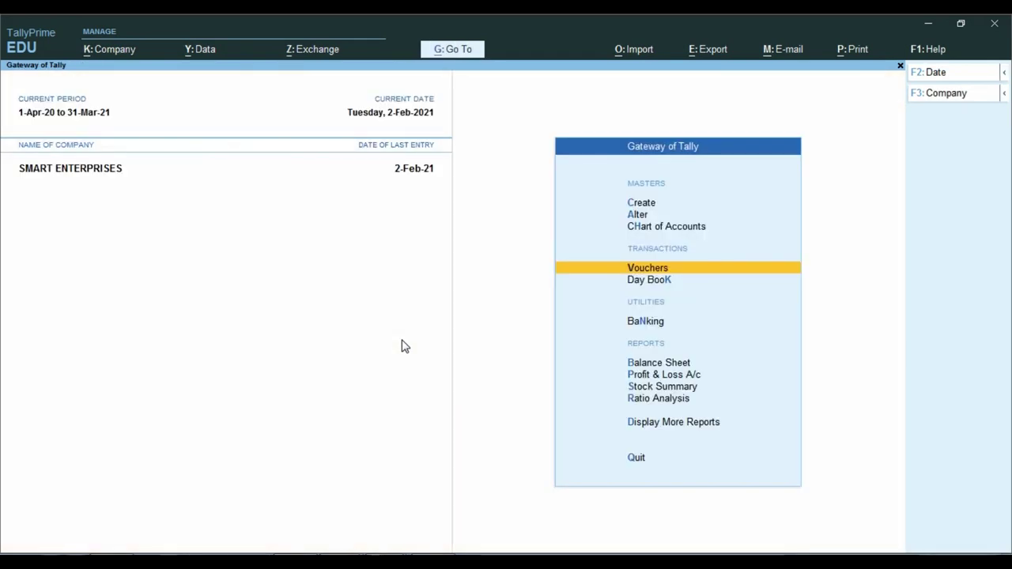
pyautogui.press('d')
pyautogui.press('a')
pyautogui.press('l')
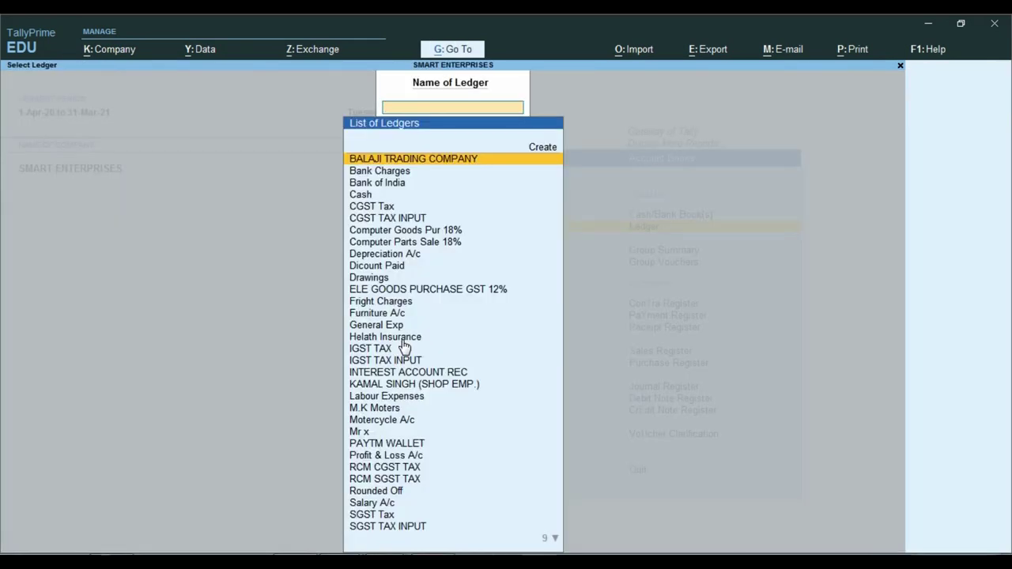
pyautogui.write('Bank')
pyautogui.press('Down')
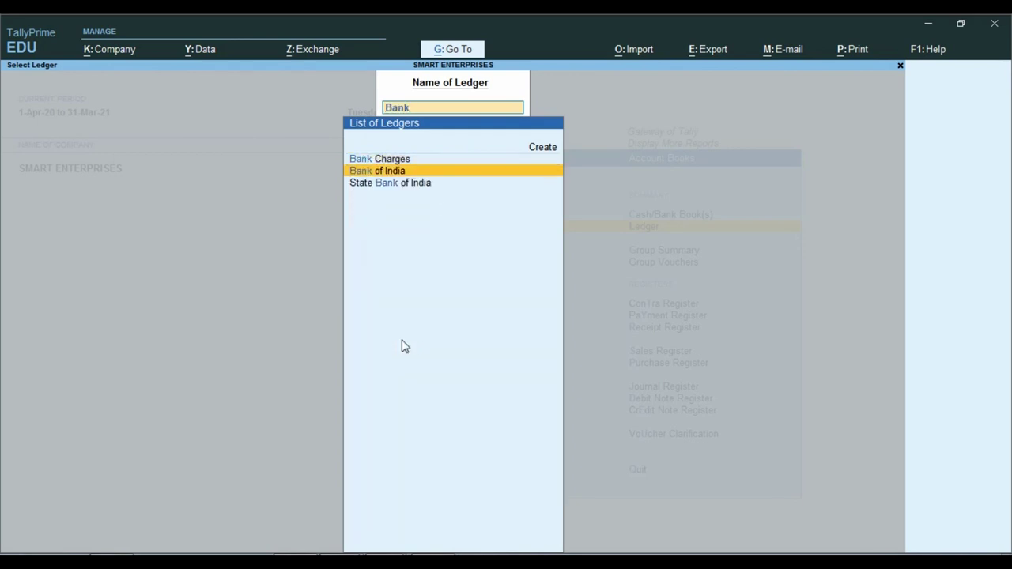
pyautogui.press('Return')
# Open payment voucher 210103 to Vishavkarma Trading Company from the Bank of India ledger for alteration.
pyautogui.press('Down')
pyautogui.press('Down')
pyautogui.press('Down')
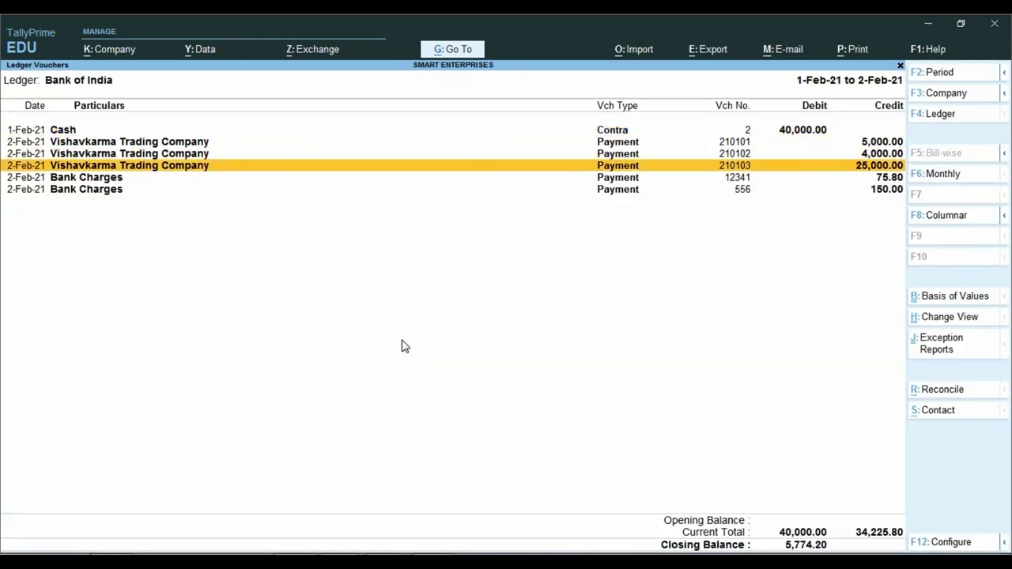
pyautogui.press('Return')
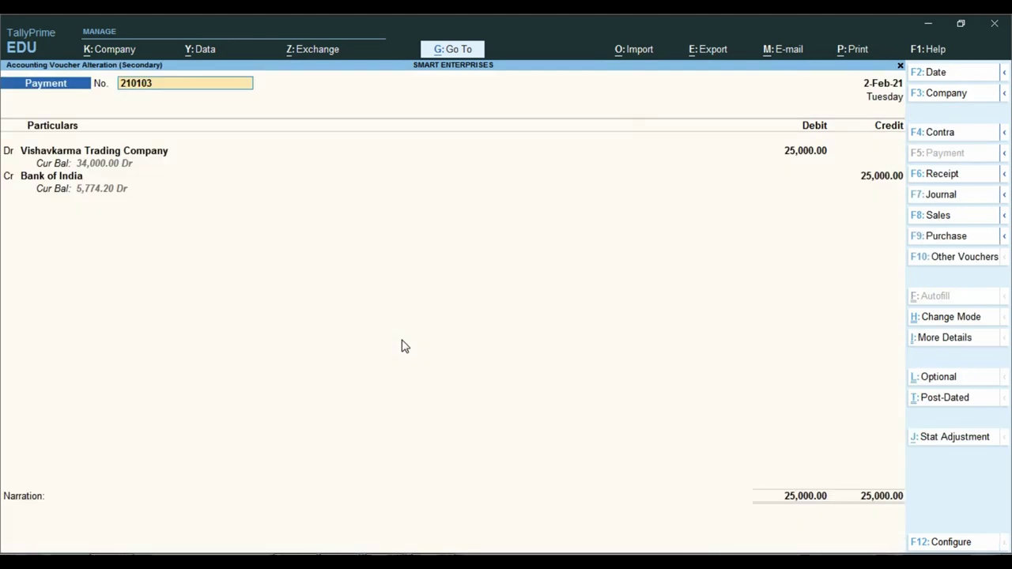
# Keep the Vishavkarma Trading Company debit at 25,000.00 and allocate it bill-wise as On Account.
pyautogui.press('Return')
pyautogui.press('Return')
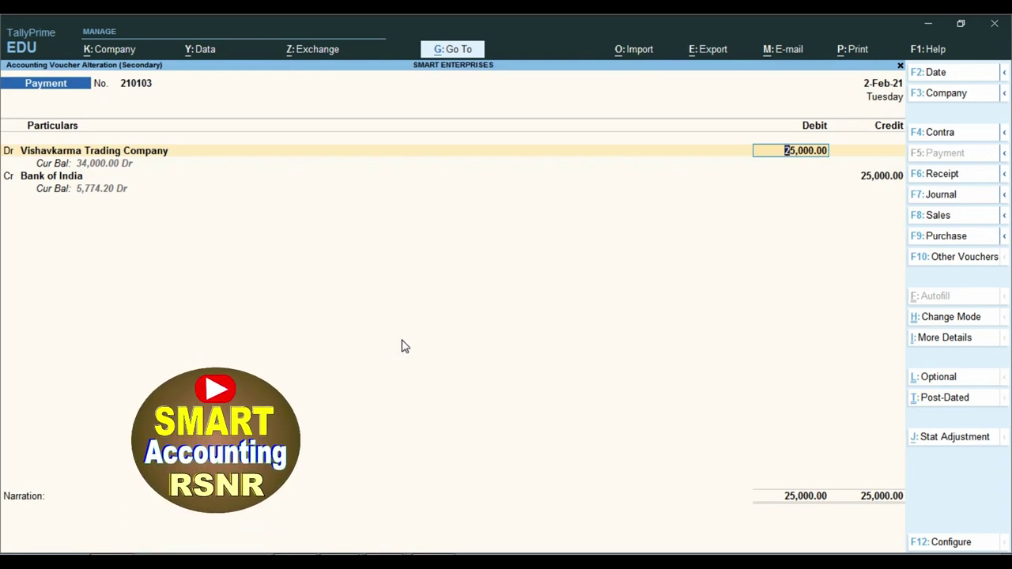
pyautogui.press('Return')
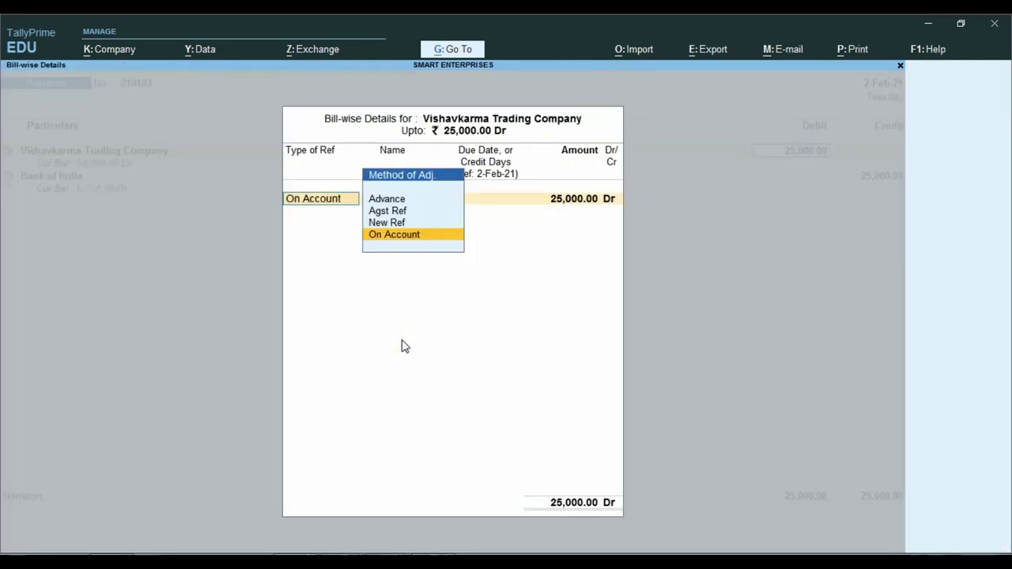
pyautogui.press('Return')
pyautogui.press('Return')
pyautogui.press('Return')
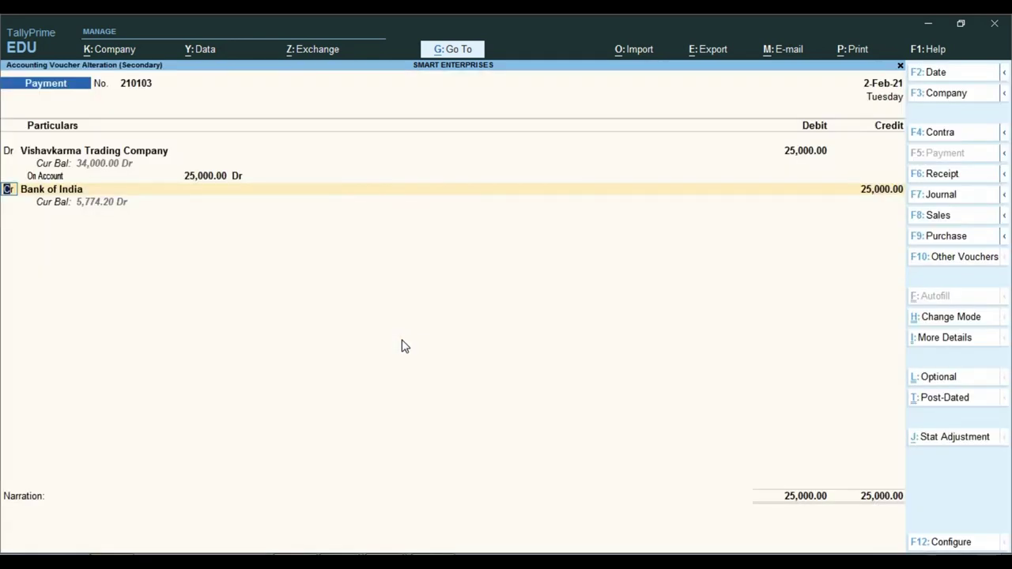
# Add a Bank Charges debit of 9 to payment voucher 210103, below the Vishavkarma Trading Company line.
pyautogui.press('d')
pyautogui.press('Return')
pyautogui.write('Bank')
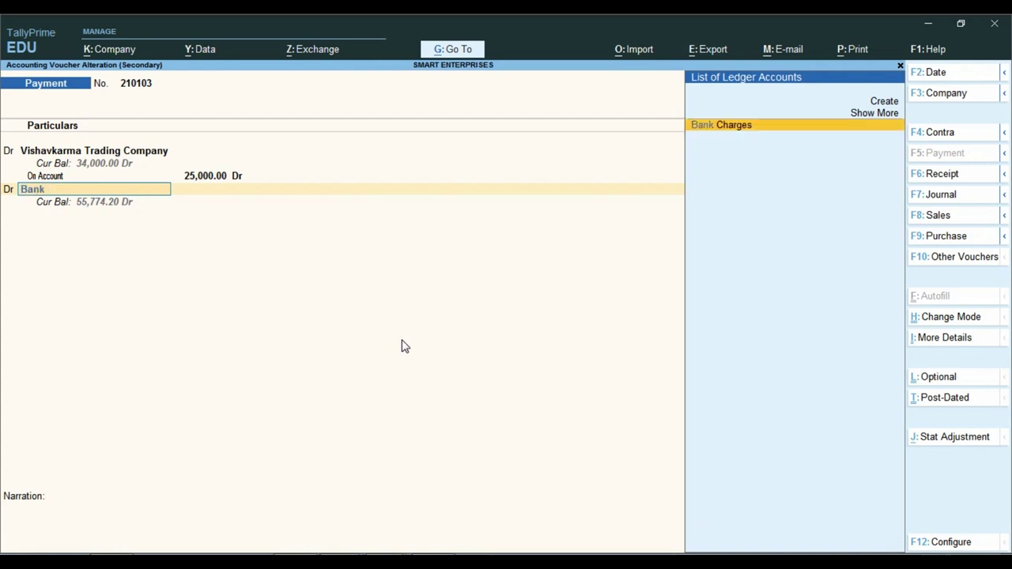
pyautogui.press('Return')
pyautogui.write('9')
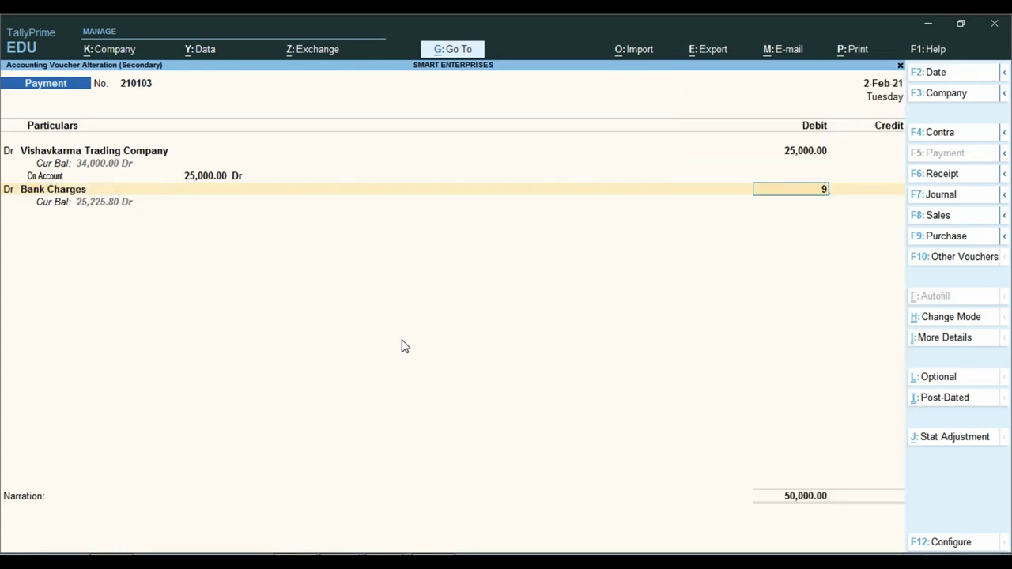
pyautogui.press('Return')
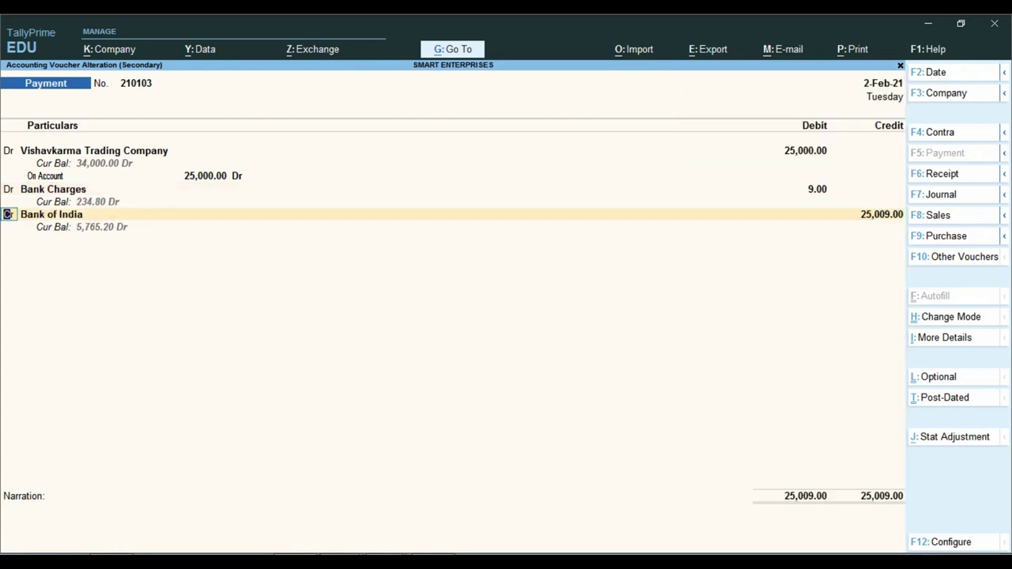
# Check the NEFT charge in boi pdf.pdf, return to TallyPrime and review the Bank of India credit amount in the voucher.
pyautogui.hotkey('alt', 'Tab')
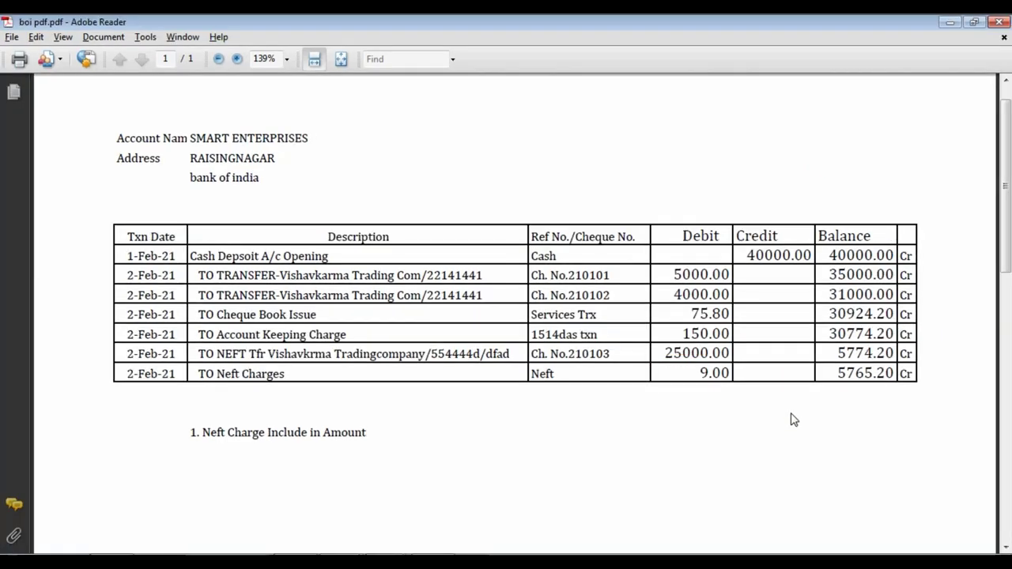
pyautogui.hotkey('alt', 'Tab')
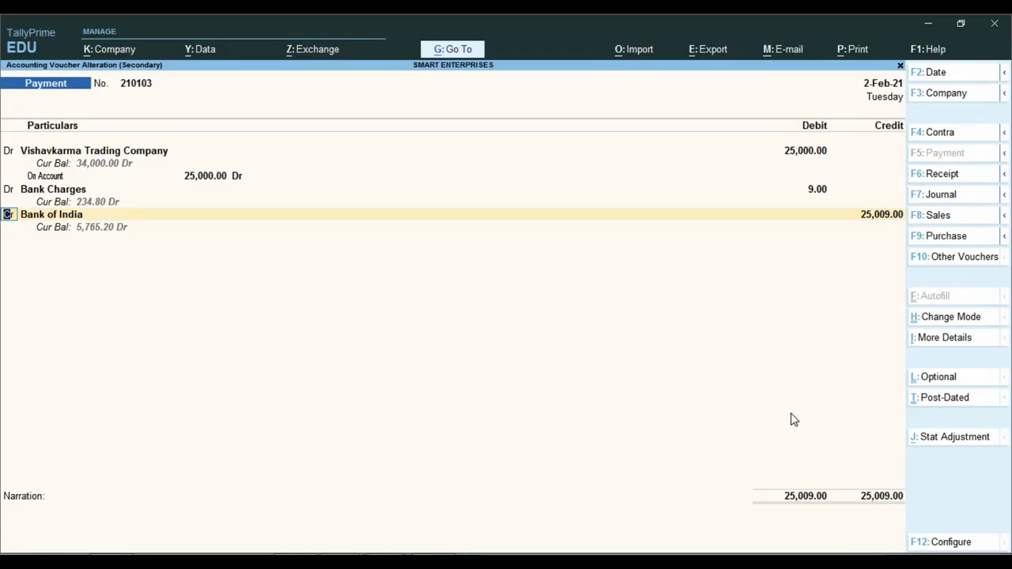
pyautogui.press('Return')
pyautogui.press('Return')
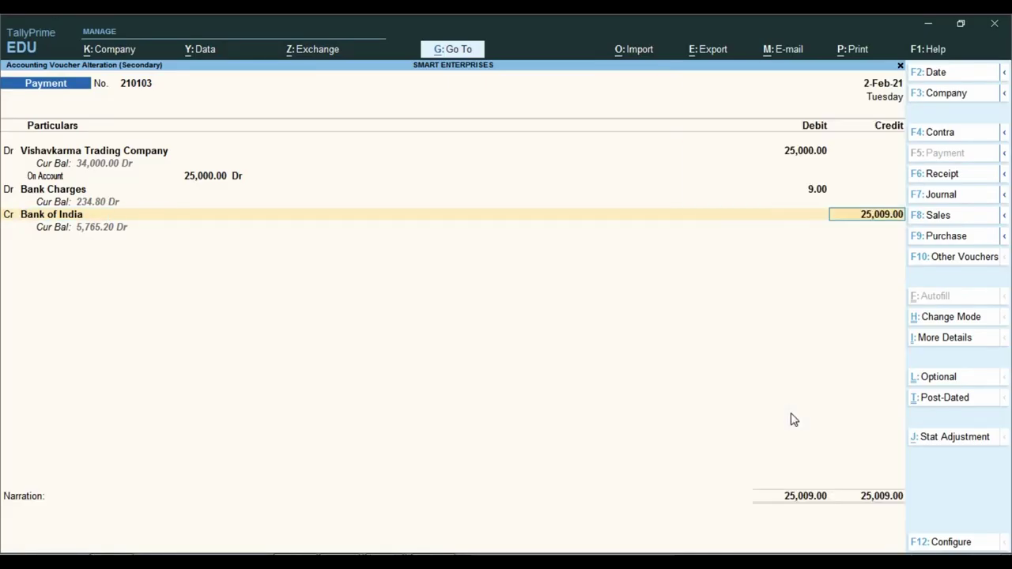
pyautogui.press('ctrl')
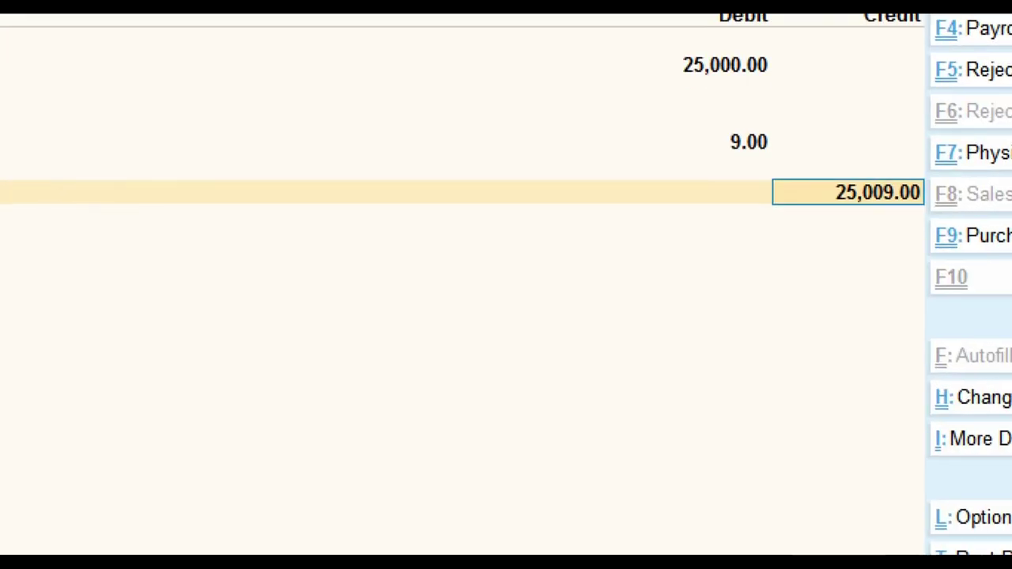
pyautogui.click(885, 245)
pyautogui.moveTo(792, 170)
pyautogui.mouseDown()
pyautogui.moveTo(931, 251)
pyautogui.moveTo(958, 255)
pyautogui.mouseUp()
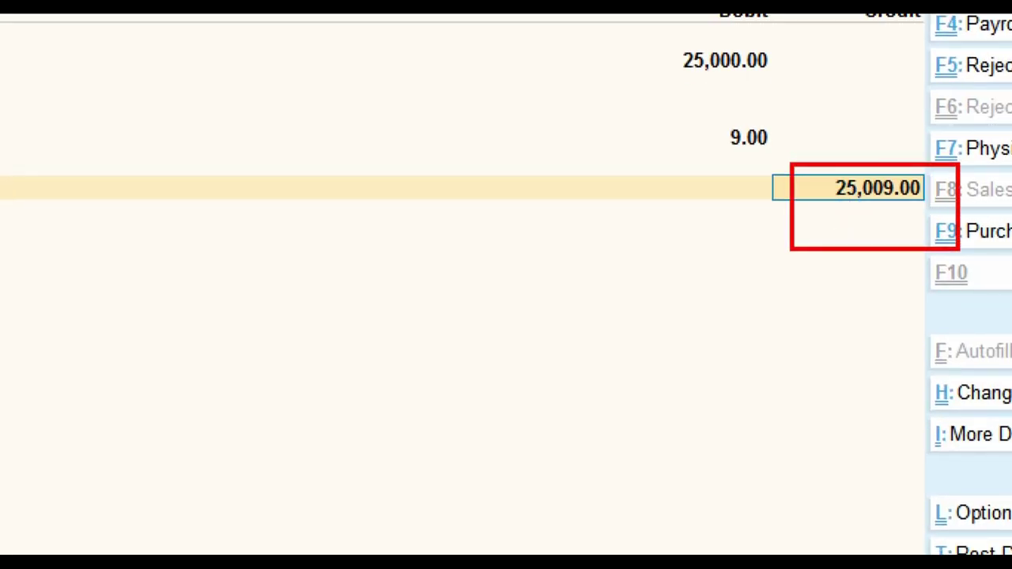
# Accept the Bank of India credit with e-Fund Transfer as transaction type and save the voucher without narration.
pyautogui.press('Return')
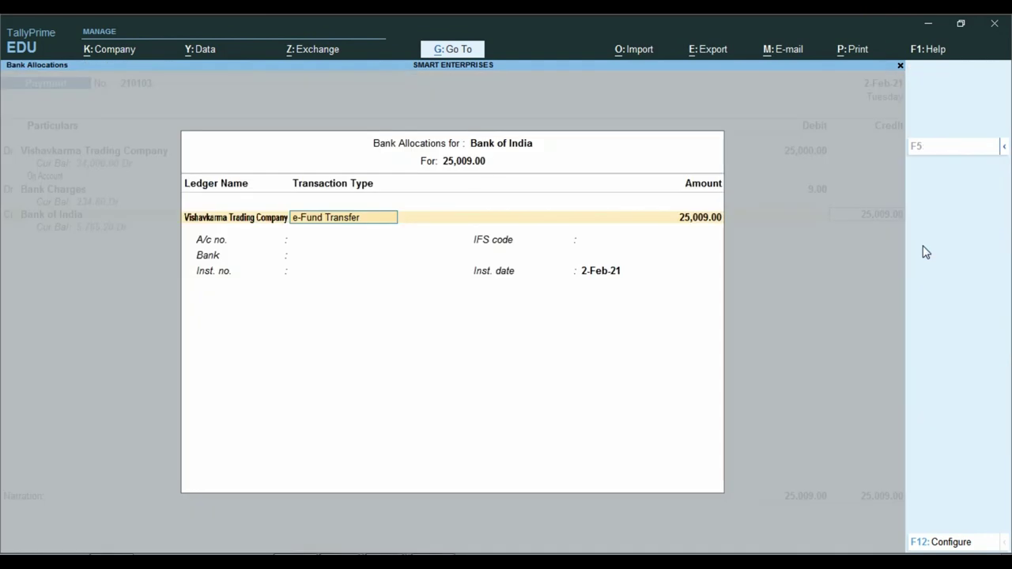
pyautogui.press('Return')
pyautogui.press('Return')
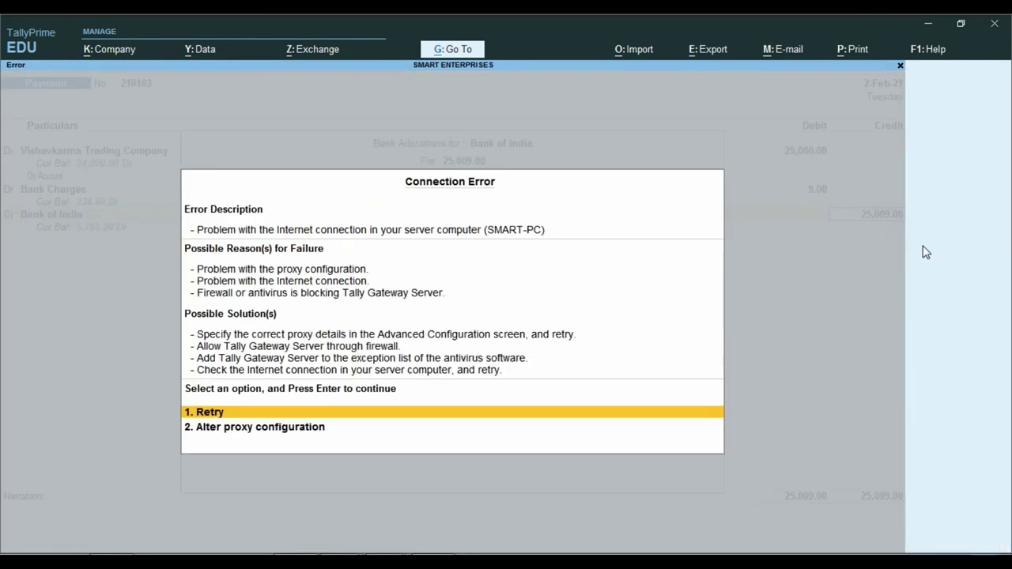
pyautogui.press('Return')
pyautogui.press('Return')
pyautogui.press('Return')
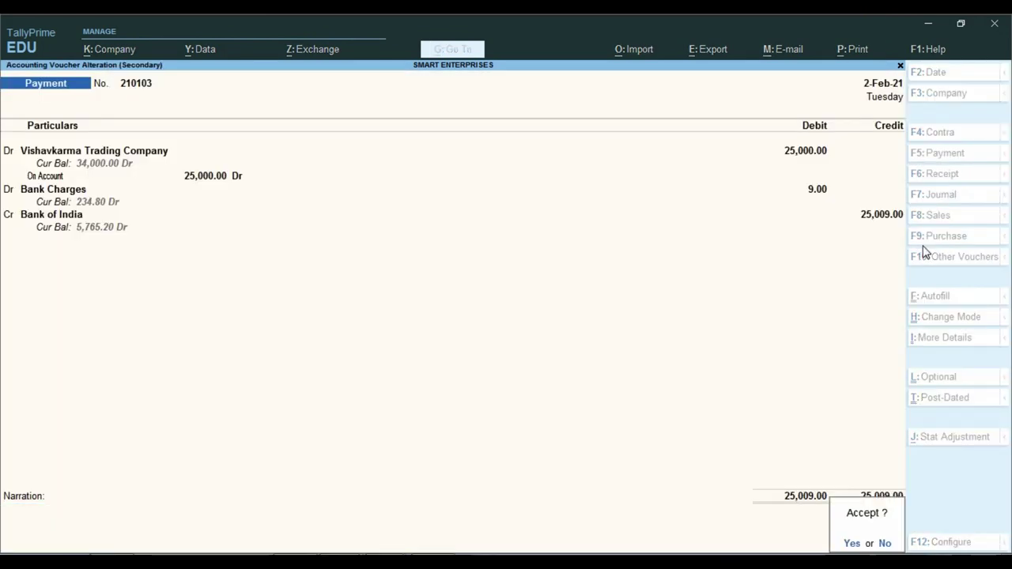
pyautogui.press('Return')
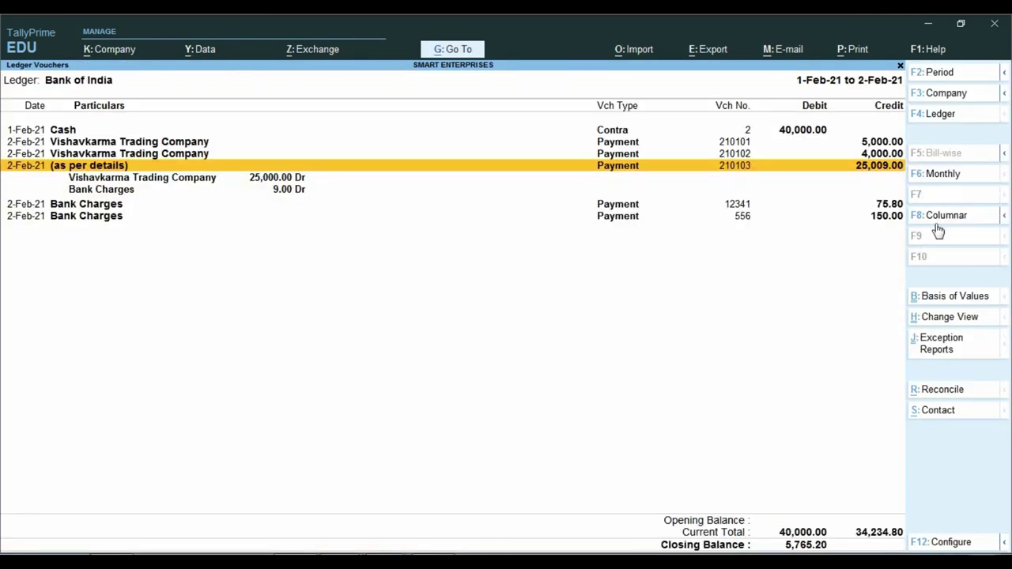
# Examine the payment and bank charge entries in the Bank of India ledger and compare its closing balance with the bank statement.
pyautogui.click(286, 180)
pyautogui.click(290, 193)
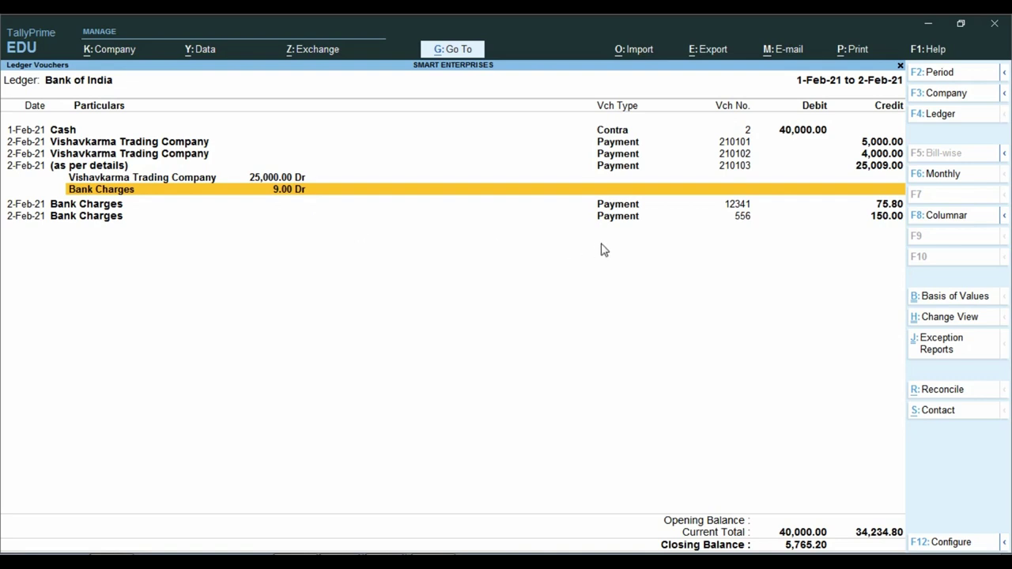
pyautogui.click(731, 221)
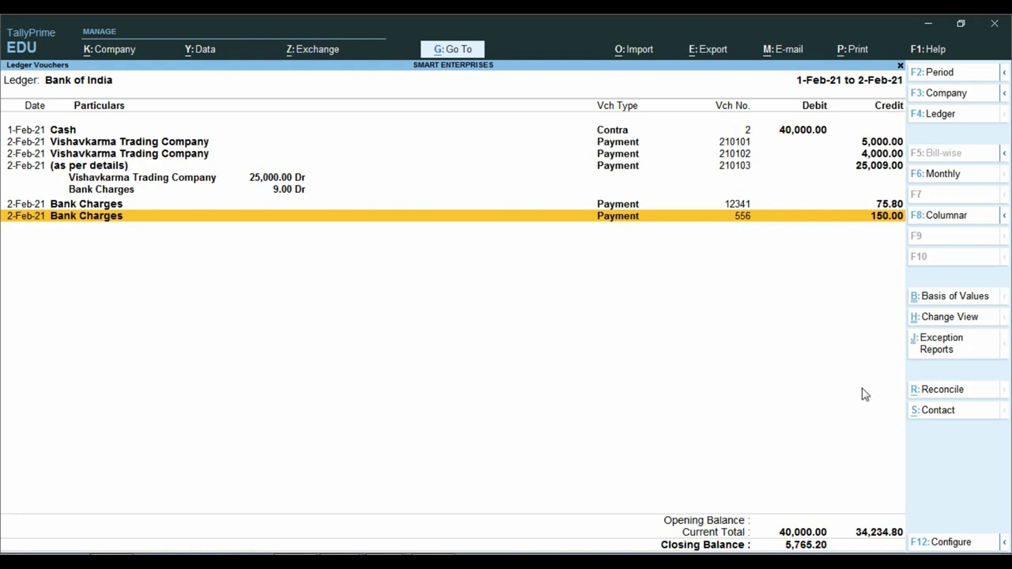
pyautogui.press('ctrl')
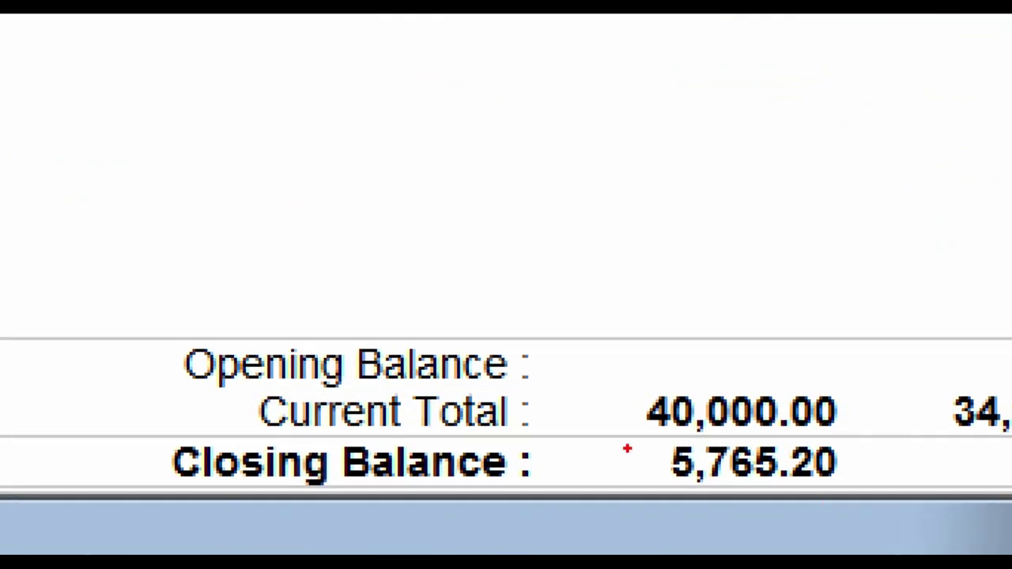
pyautogui.moveTo(630, 420); pyautogui.dragTo(936, 522)
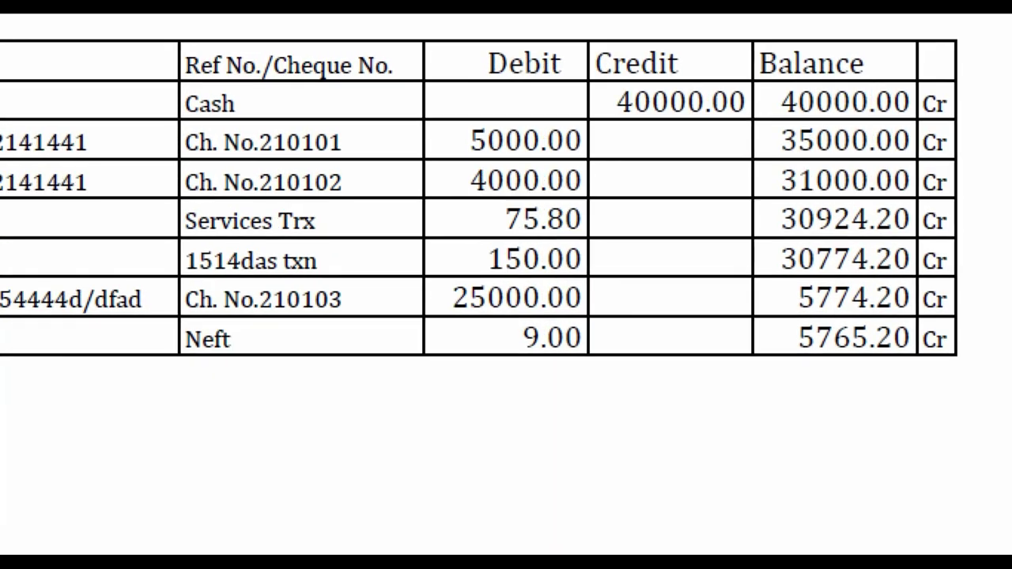
pyautogui.moveTo(761, 340); pyautogui.dragTo(965, 388)
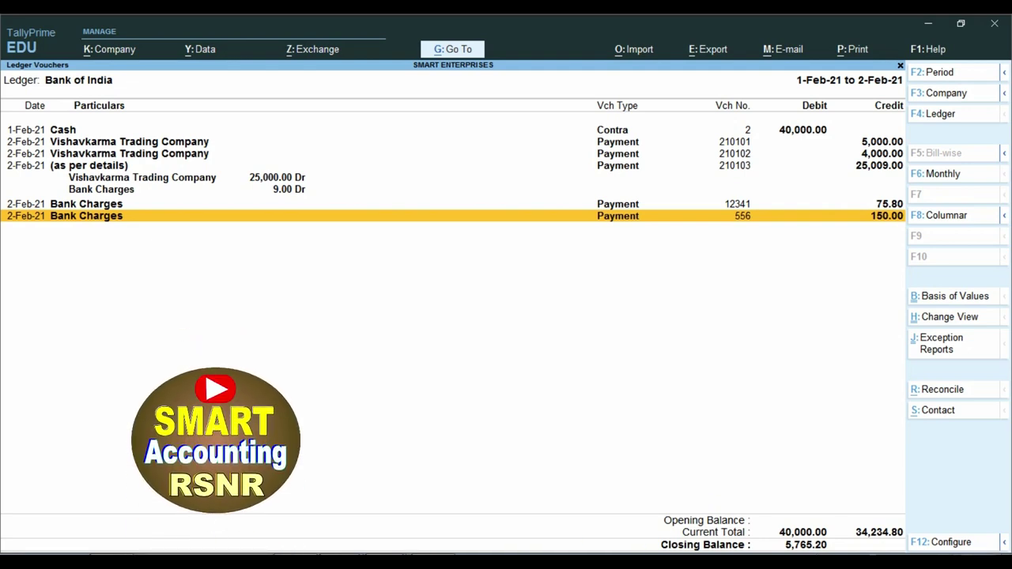
# Examine the debit amounts of the NEFT transfer and the NEFT charge in boi pdf.pdf, and return to TallyPrime.
pyautogui.hotkey('alt', 'Tab')
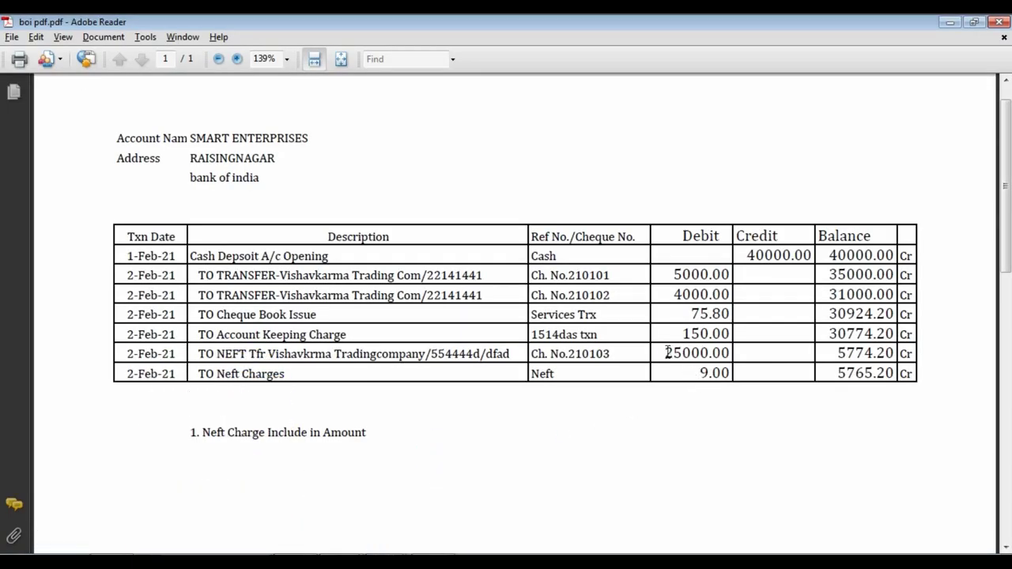
pyautogui.moveTo(666, 353); pyautogui.dragTo(728, 354)
pyautogui.click(710, 408)
pyautogui.click(669, 356)
pyautogui.moveTo(699, 375); pyautogui.dragTo(723, 375)
pyautogui.click(732, 408)
pyautogui.hotkey('alt', 'Tab')
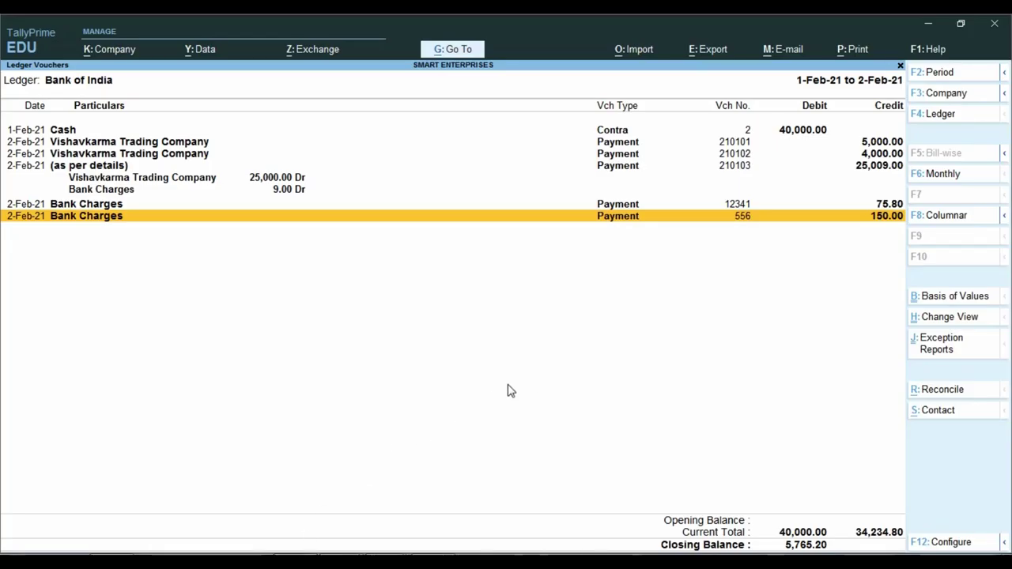
# Open payment voucher 210103 from the Bank of India ledger to review its entries, and return to the ledger without saving.
pyautogui.press('Up')
pyautogui.press('Up')
pyautogui.press('Up')
pyautogui.press('Return')
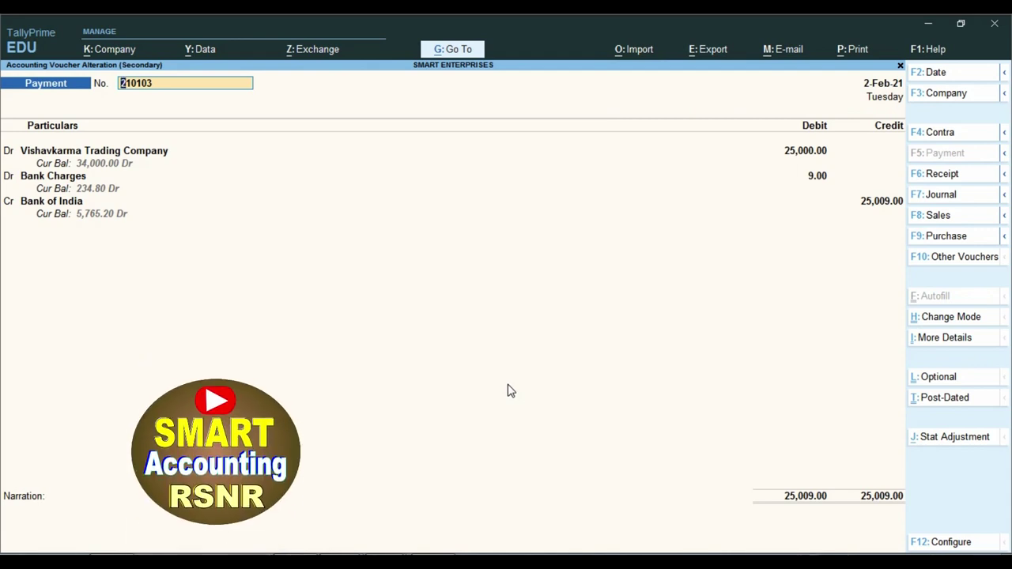
pyautogui.press('BackSpace')
pyautogui.press('Escape')
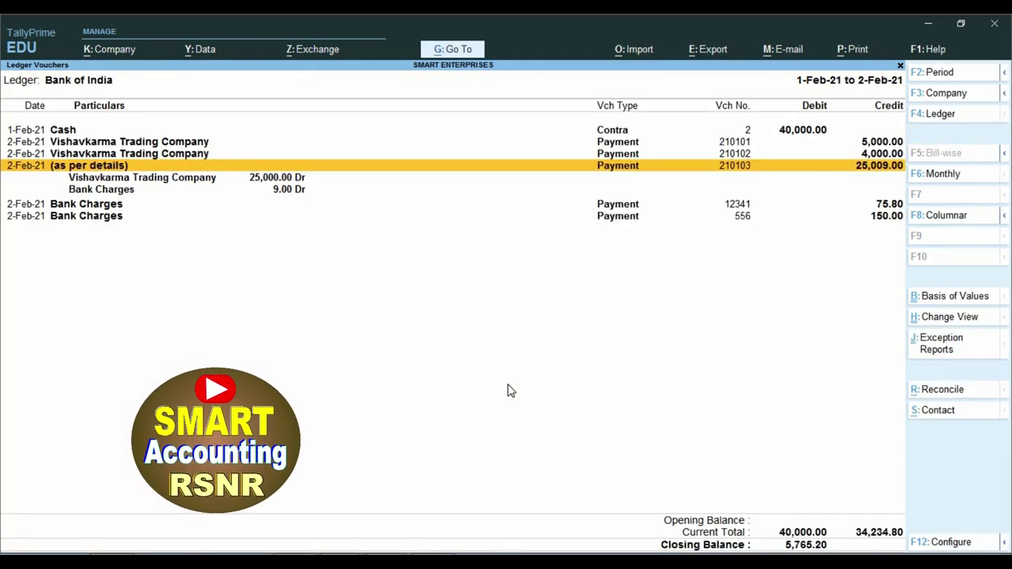